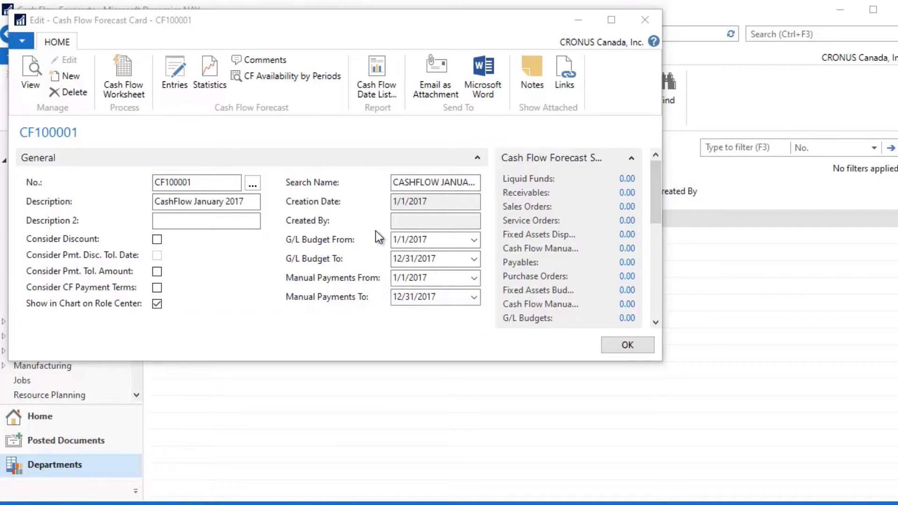
Generate suggested cash flow worksheet lines for forecast CF100001 from liquid funds, receivables, sales orders, payables and purchase orders.
{"action": "left_click", "coordinate": [129, 69]}
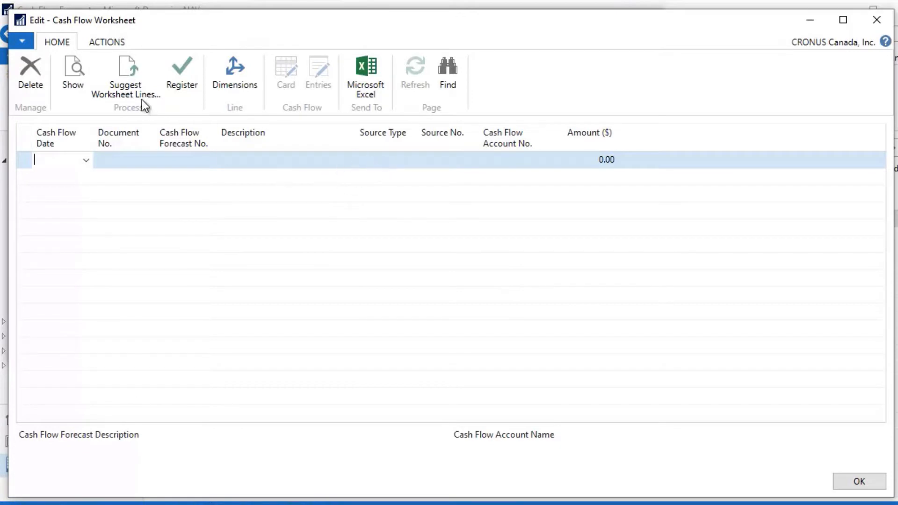
{"action": "left_click", "coordinate": [130, 73]}
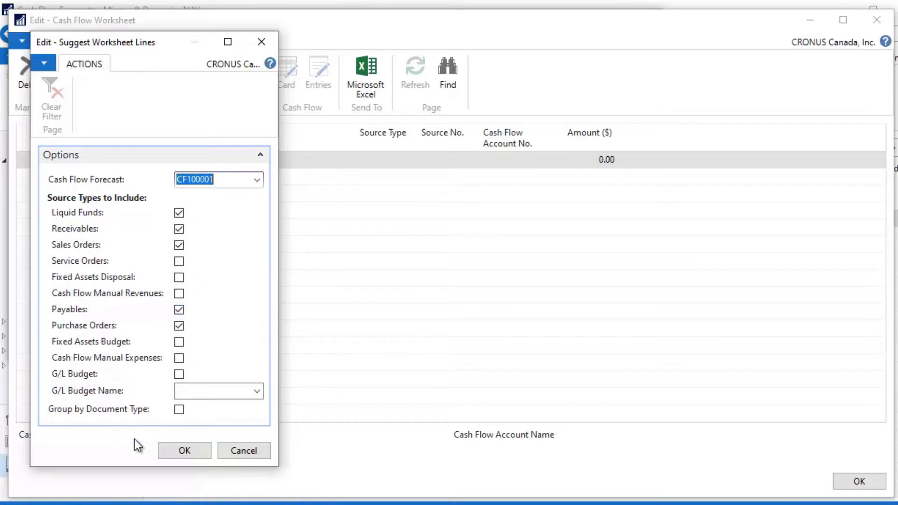
{"action": "left_click", "coordinate": [192, 453]}
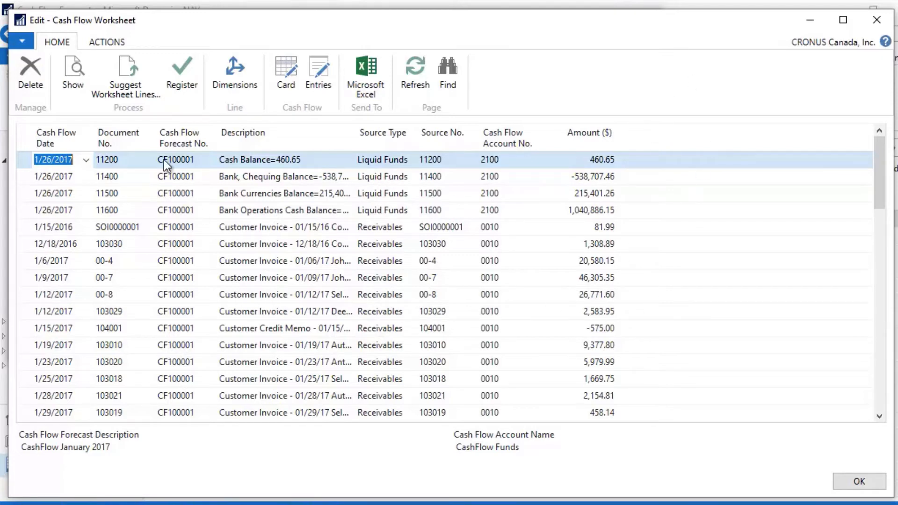
Register the suggested cash flow worksheet lines and close the worksheet.
{"action": "left_click", "coordinate": [184, 81]}
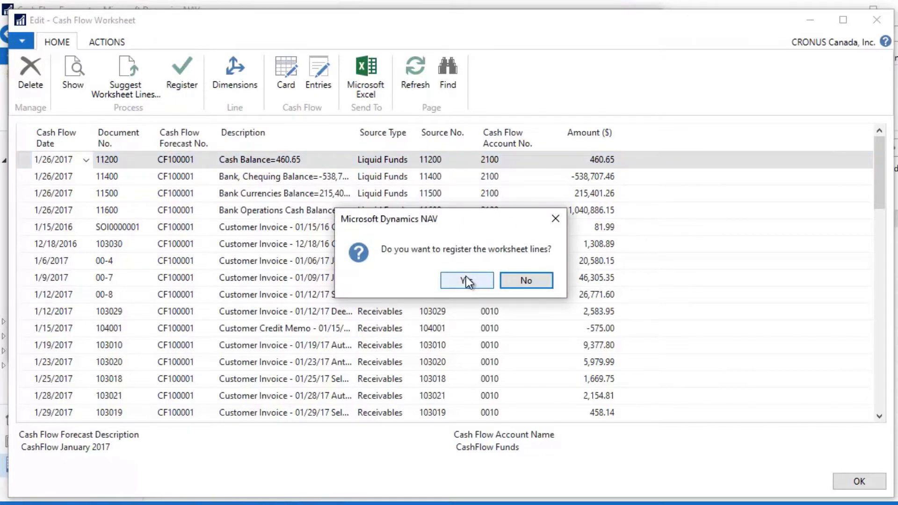
{"action": "left_click", "coordinate": [466, 281]}
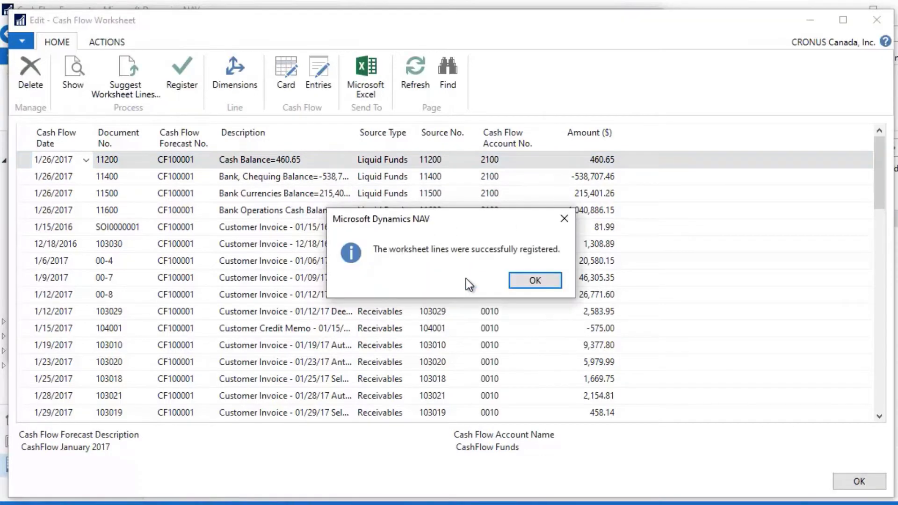
{"action": "left_click", "coordinate": [552, 284]}
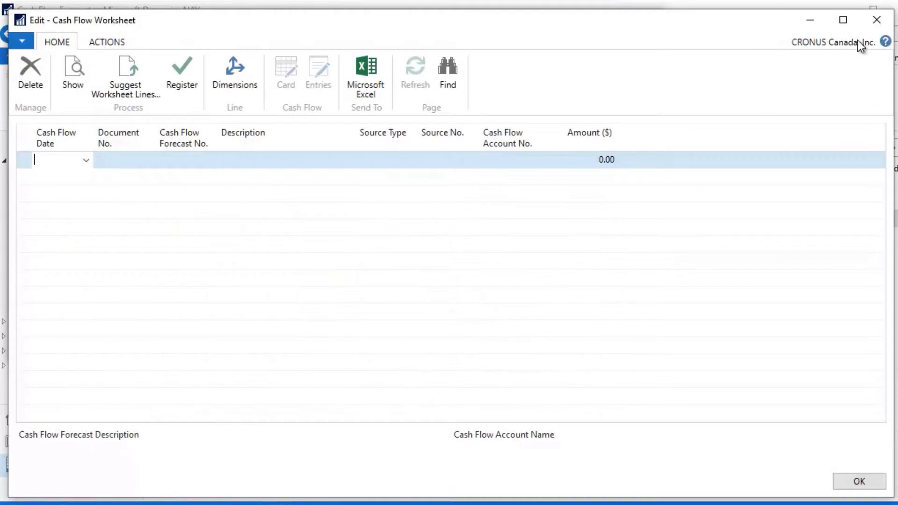
{"action": "left_click", "coordinate": [875, 29]}
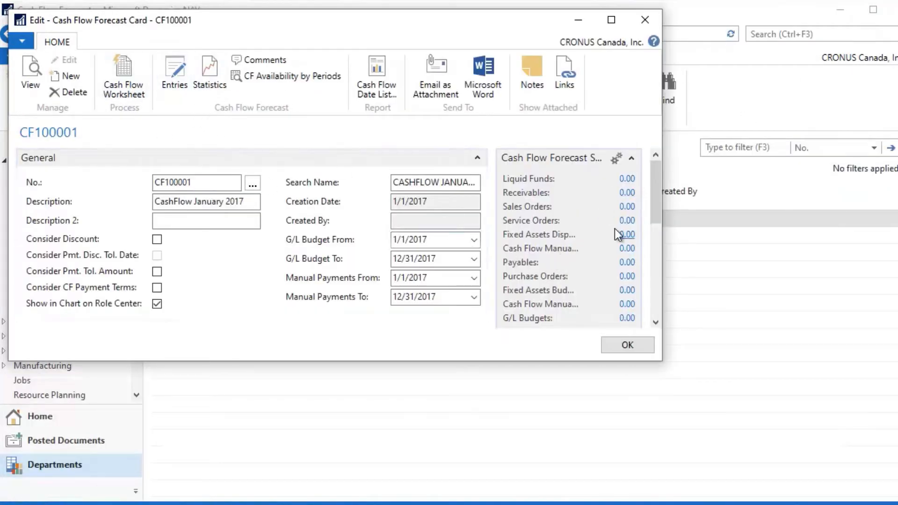
Close the forecast card and reopen CF100001 for editing to refresh its cash flow statistics.
{"action": "left_click", "coordinate": [645, 19]}
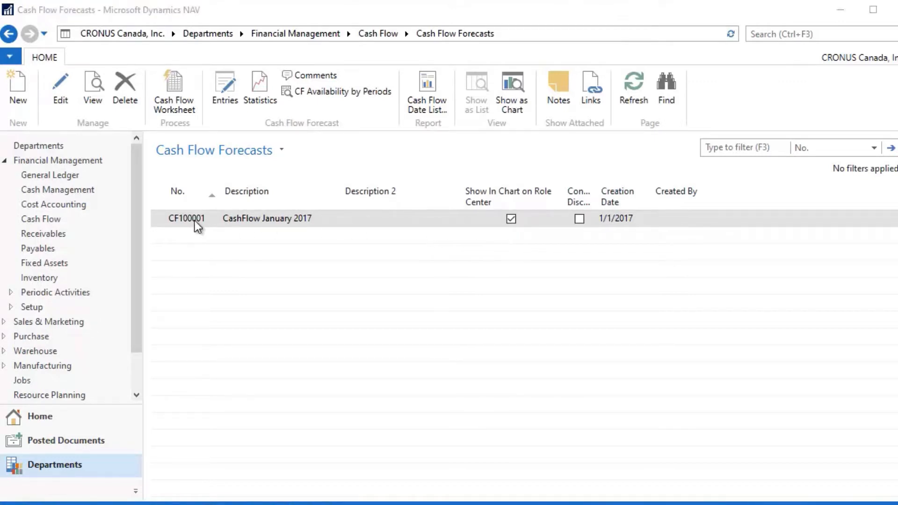
{"action": "left_click", "coordinate": [188, 220]}
{"action": "left_click", "coordinate": [62, 87]}
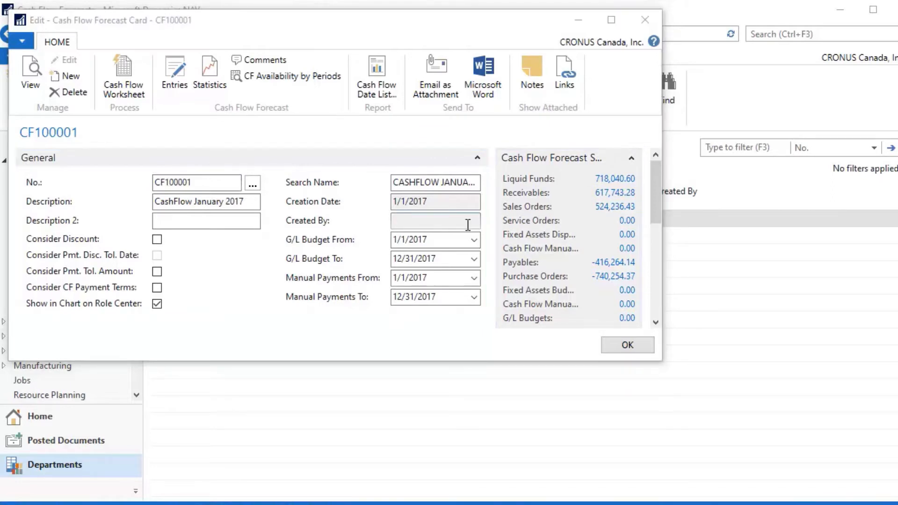
Review the cash flow availability by periods for CF100001 around January 2017 and close the overview.
{"action": "left_click", "coordinate": [274, 77]}
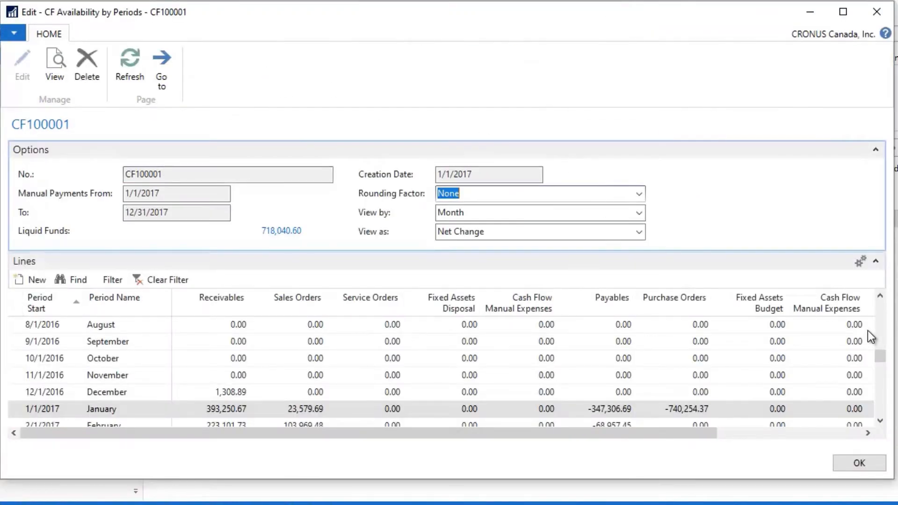
{"action": "left_click_drag", "start_coordinate": [881, 357], "coordinate": [883, 358]}
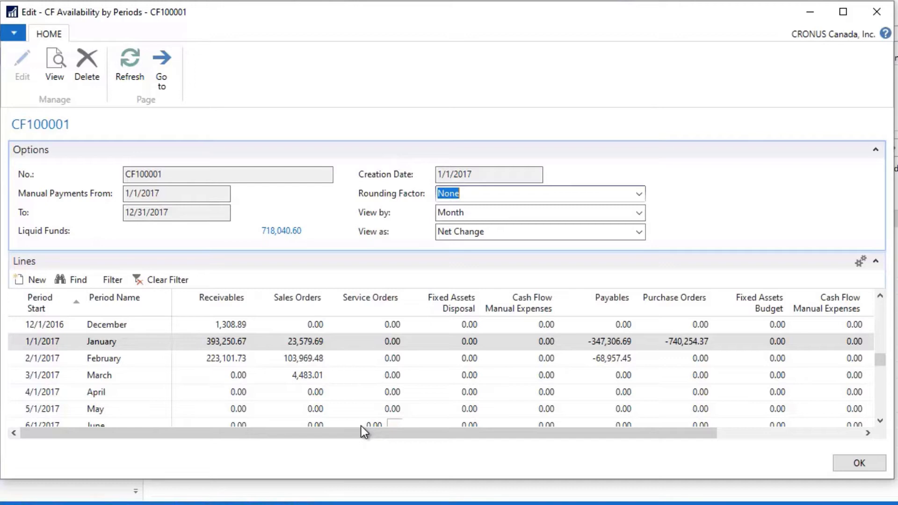
{"action": "left_click_drag", "start_coordinate": [358, 427], "coordinate": [335, 431]}
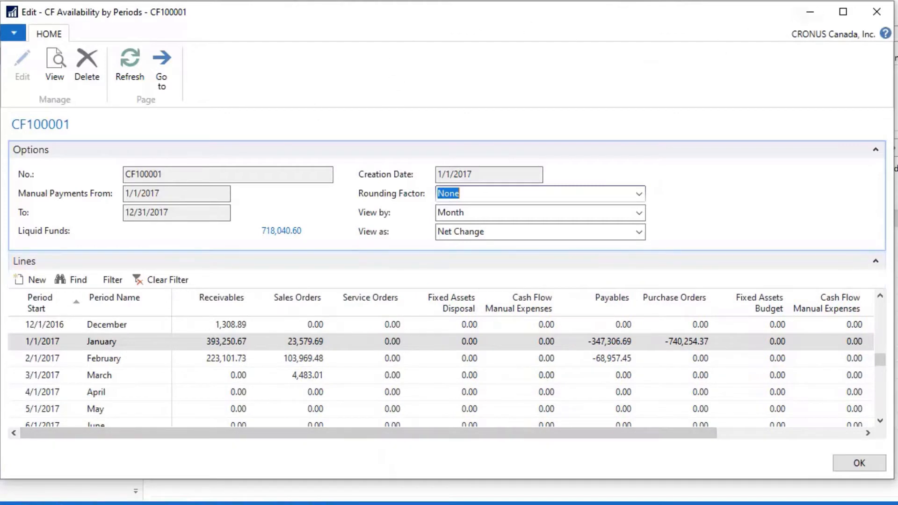
{"action": "left_click", "coordinate": [877, 14]}
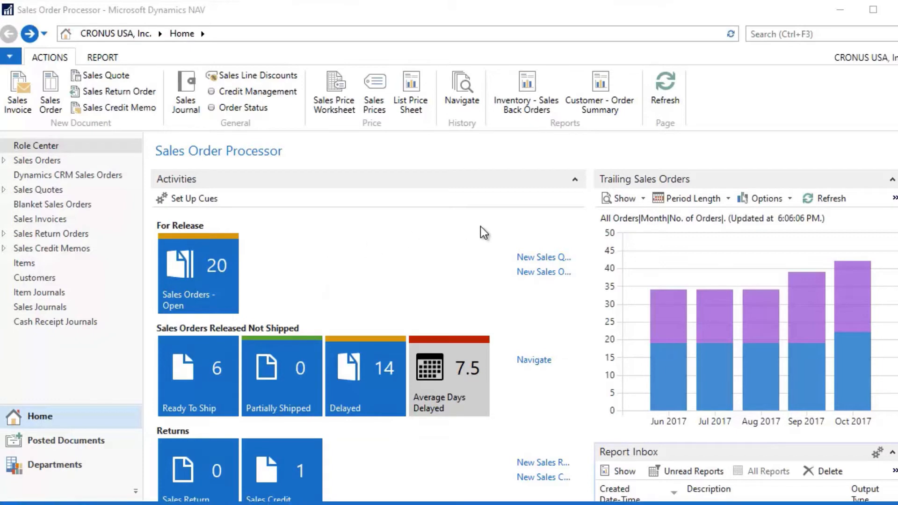
Open the payment journal for the Payables area of Financial Management.
{"action": "left_click", "coordinate": [55, 466]}
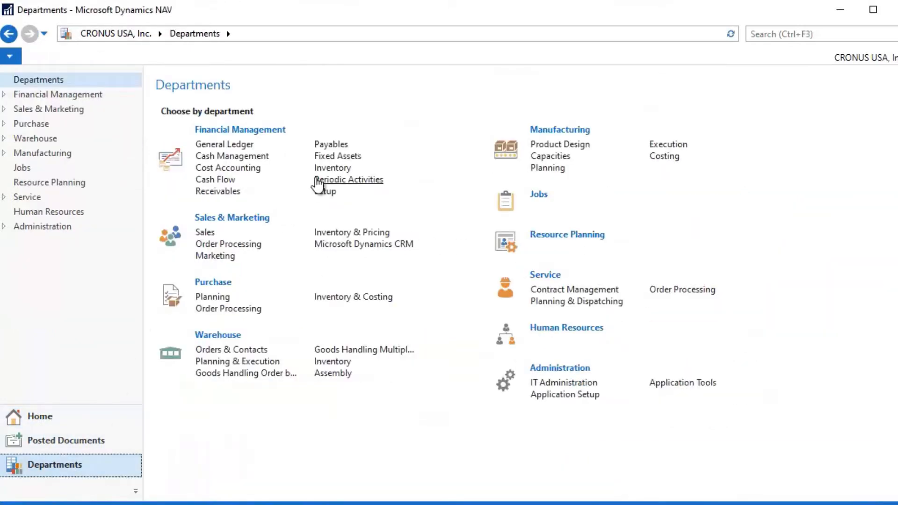
{"action": "left_click", "coordinate": [329, 146]}
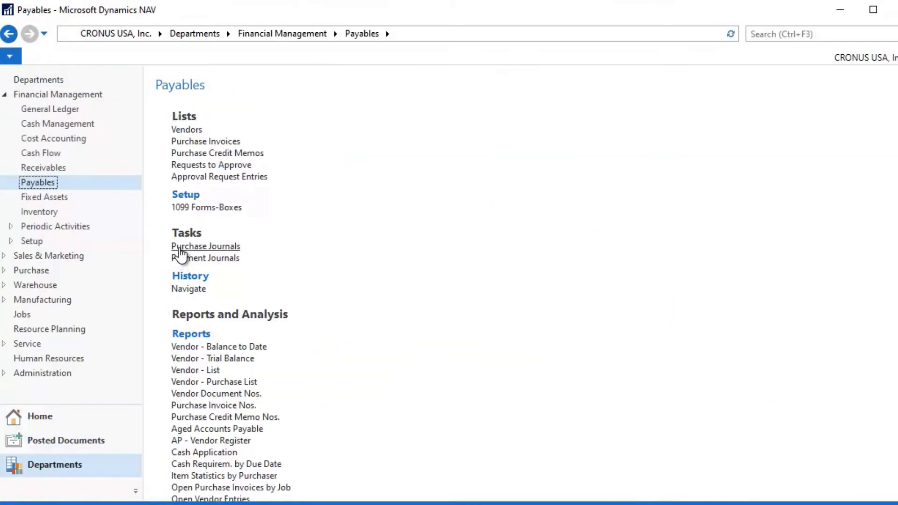
{"action": "left_click", "coordinate": [209, 260]}
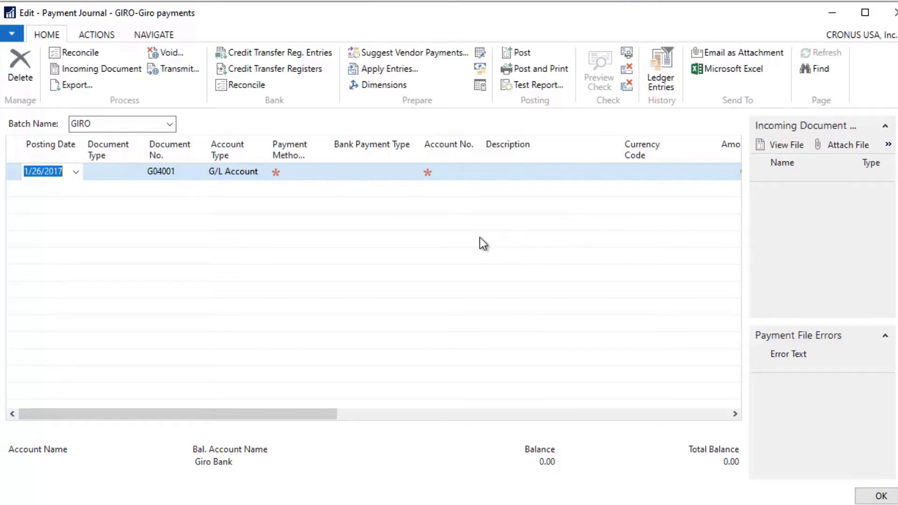
Start Suggest Vendor Payments with last payment date 6/14/2020, posting date 1/26/2017 and starting document number G04001.
{"action": "left_click", "coordinate": [389, 51]}
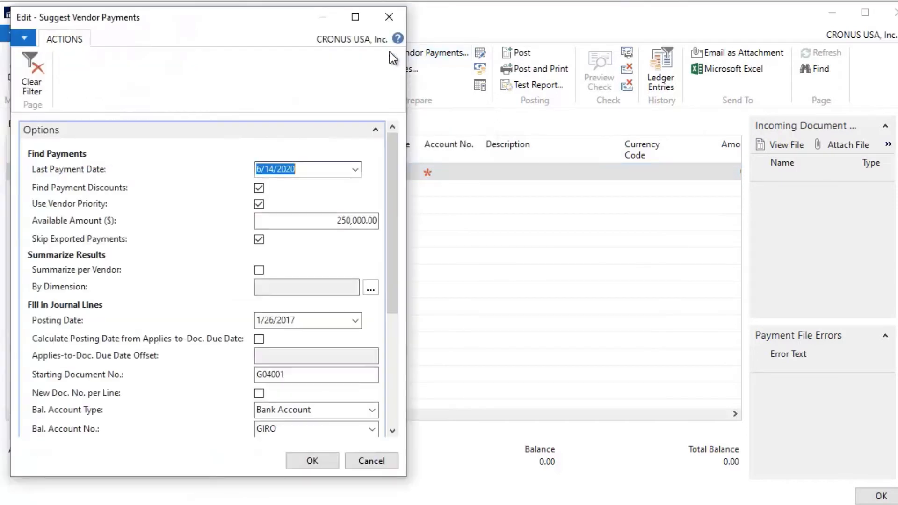
{"action": "left_click", "coordinate": [309, 168]}
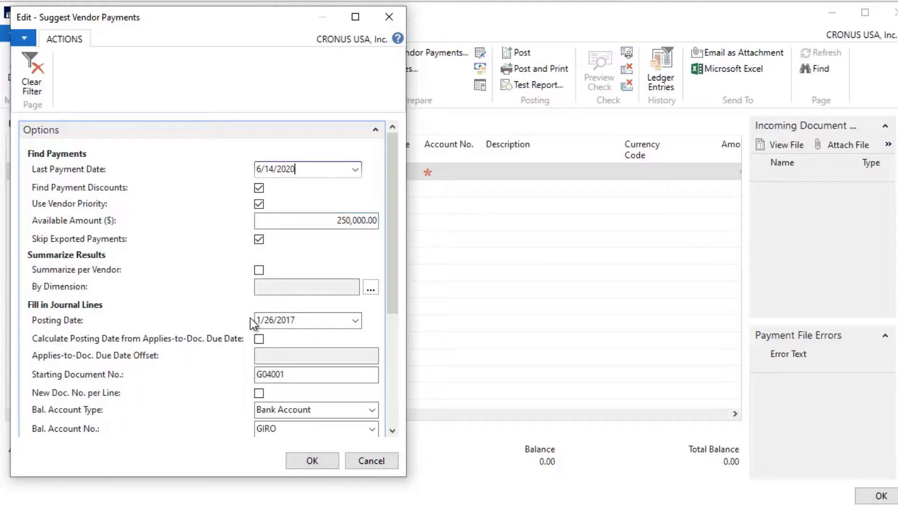
{"action": "left_click", "coordinate": [308, 322]}
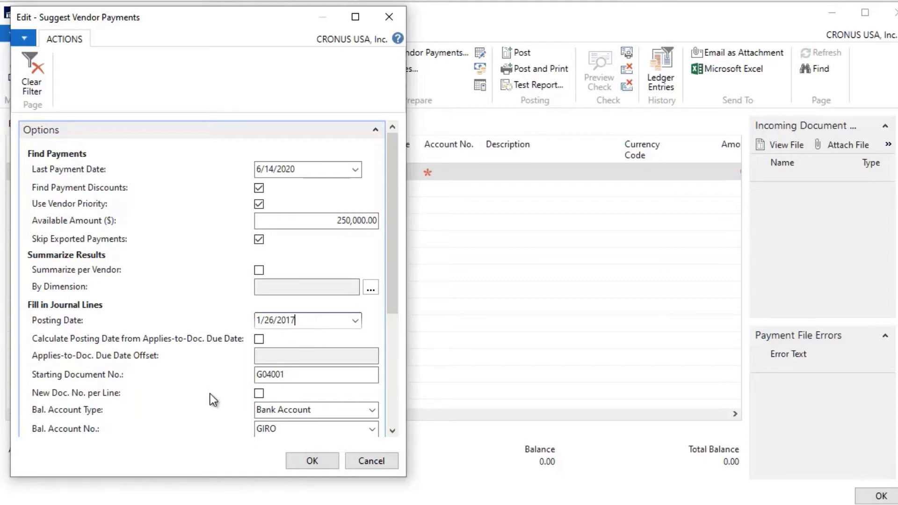
{"action": "left_click", "coordinate": [293, 374]}
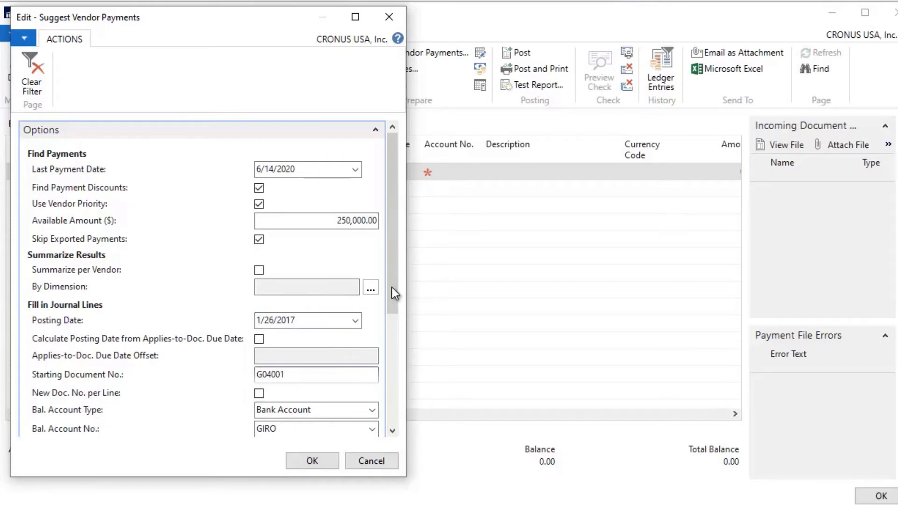
Use bank account GIRO as the balancing account for the suggested payments, with bank payment type Computer Check.
{"action": "left_click_drag", "start_coordinate": [391, 291], "coordinate": [386, 342]}
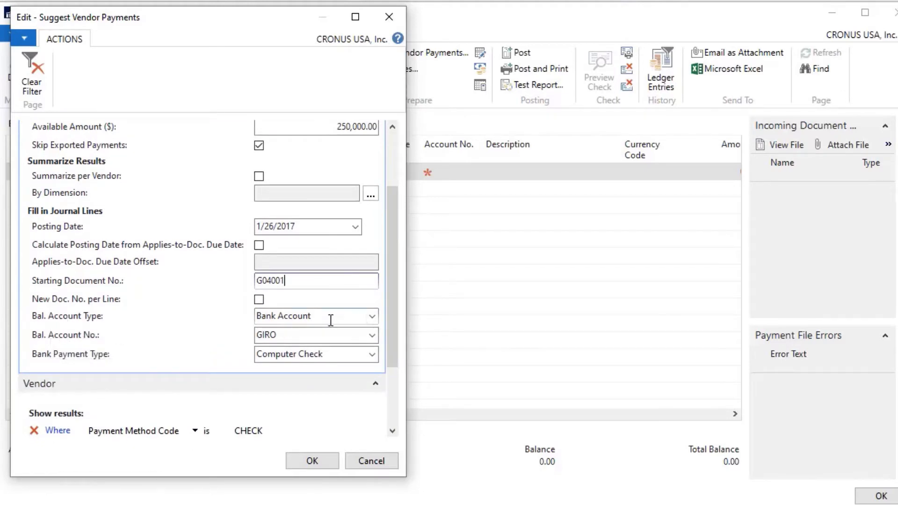
{"action": "left_click", "coordinate": [376, 336]}
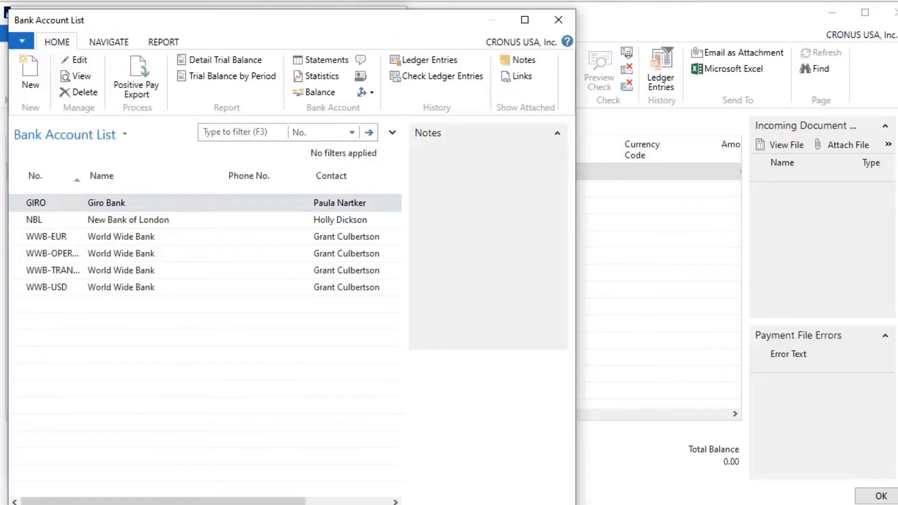
{"action": "key", "text": "Return"}
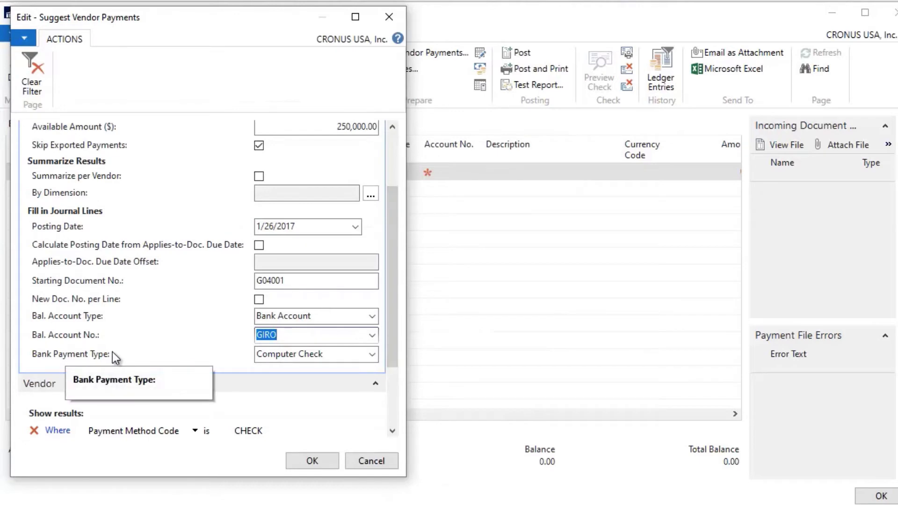
{"action": "left_click", "coordinate": [344, 354]}
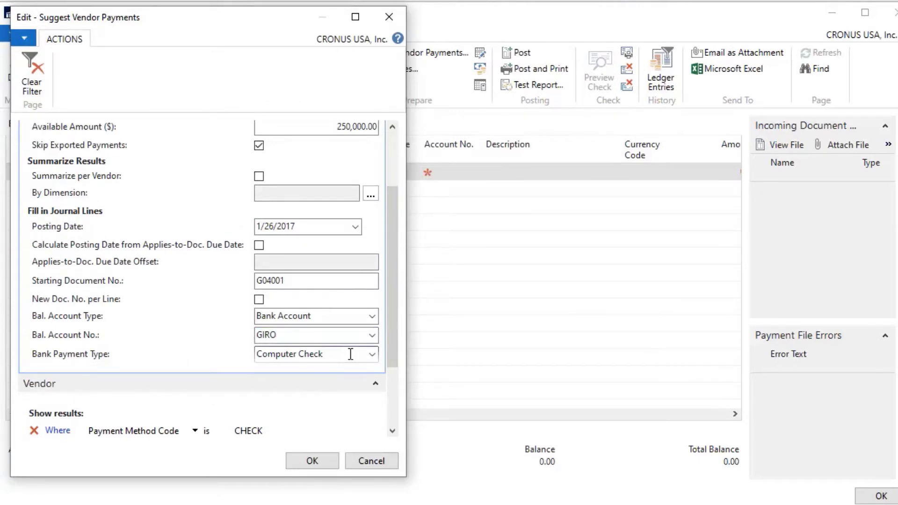
Limit the vendors to payment method code CHECK and create the suggested vendor payment lines.
{"action": "left_click_drag", "start_coordinate": [390, 296], "coordinate": [387, 352]}
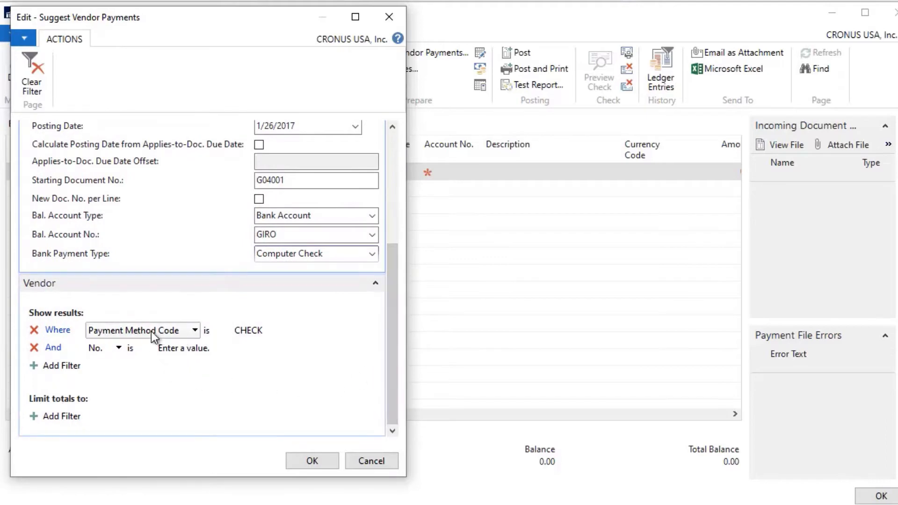
{"action": "left_click", "coordinate": [269, 330]}
{"action": "left_click", "coordinate": [333, 332]}
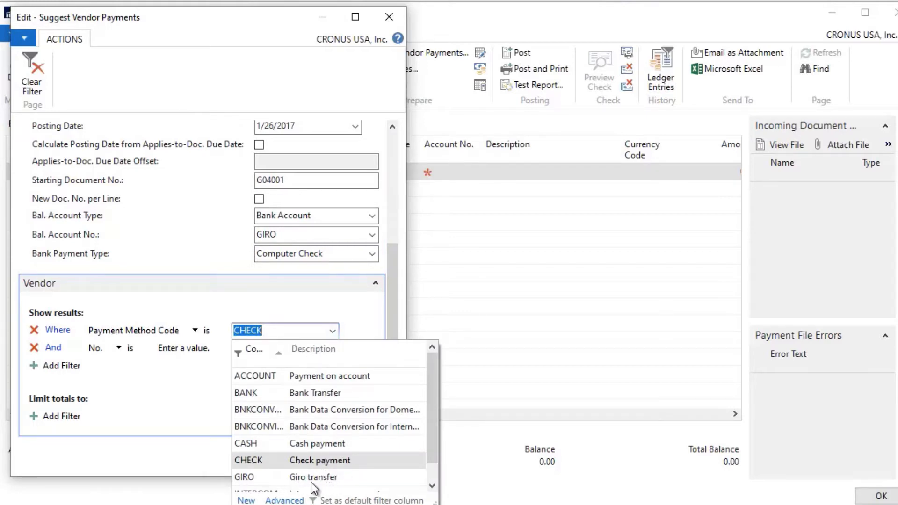
{"action": "left_click", "coordinate": [270, 329]}
{"action": "left_click", "coordinate": [240, 309]}
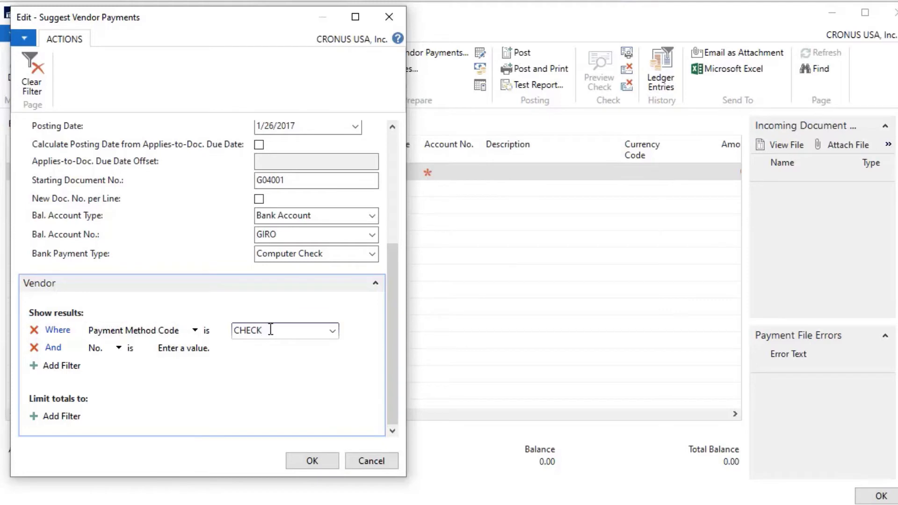
{"action": "left_click", "coordinate": [312, 462]}
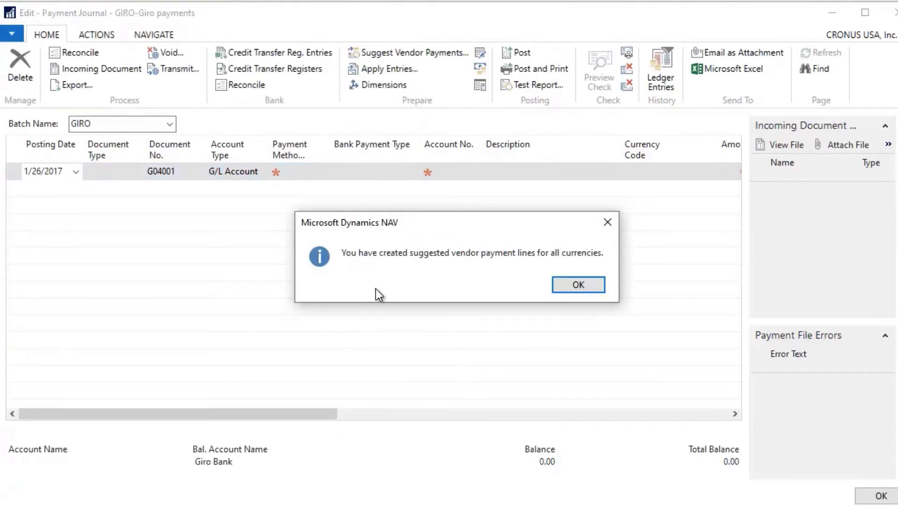
{"action": "left_click", "coordinate": [586, 284]}
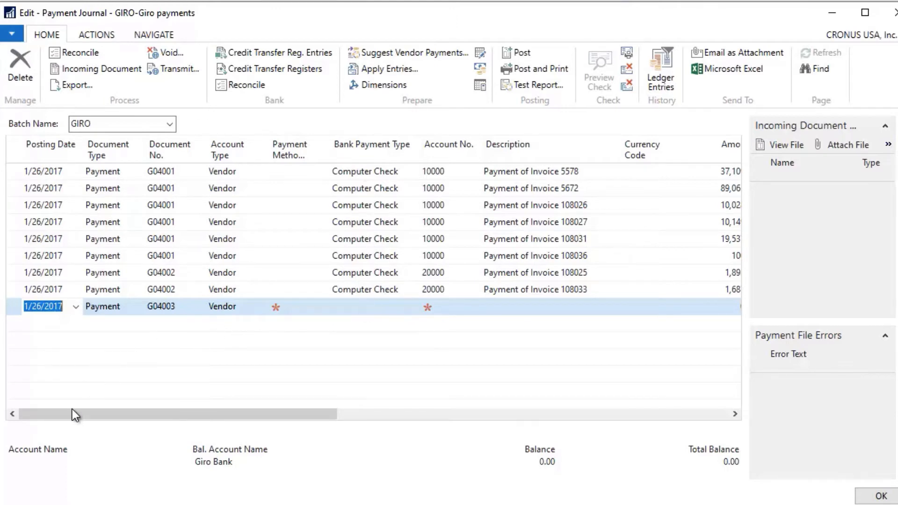
Delete the two payment journal lines with document number G04002.
{"action": "left_click_drag", "start_coordinate": [72, 409], "coordinate": [14, 440]}
{"action": "left_click", "coordinate": [14, 278]}
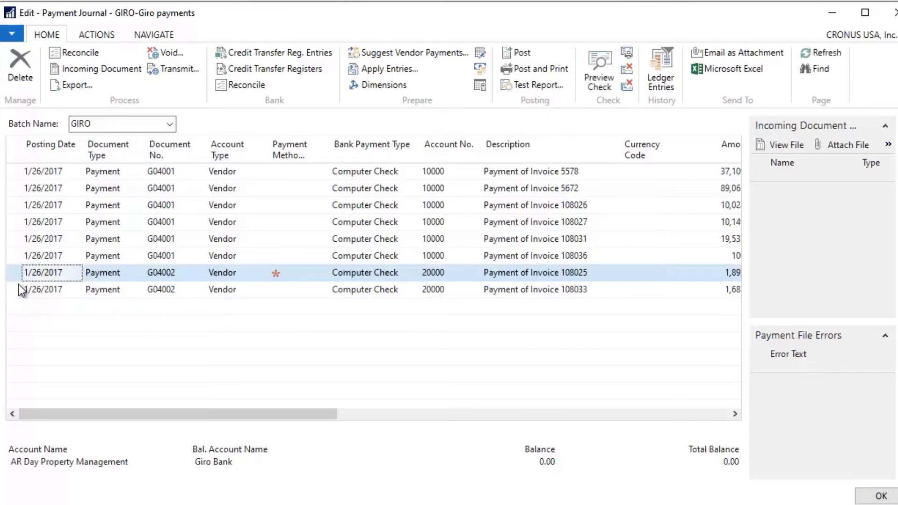
{"action": "left_click", "coordinate": [17, 288], "text": "shift"}
{"action": "right_click", "coordinate": [20, 271]}
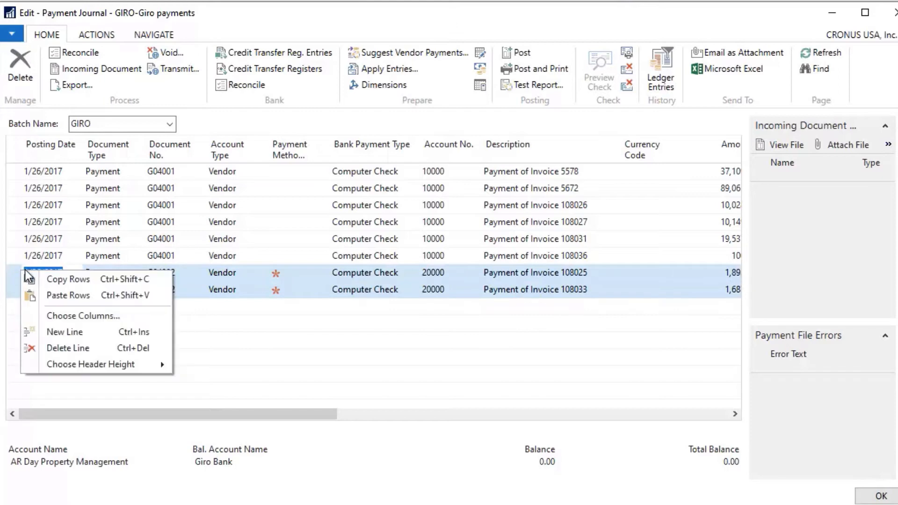
{"action": "left_click", "coordinate": [71, 348]}
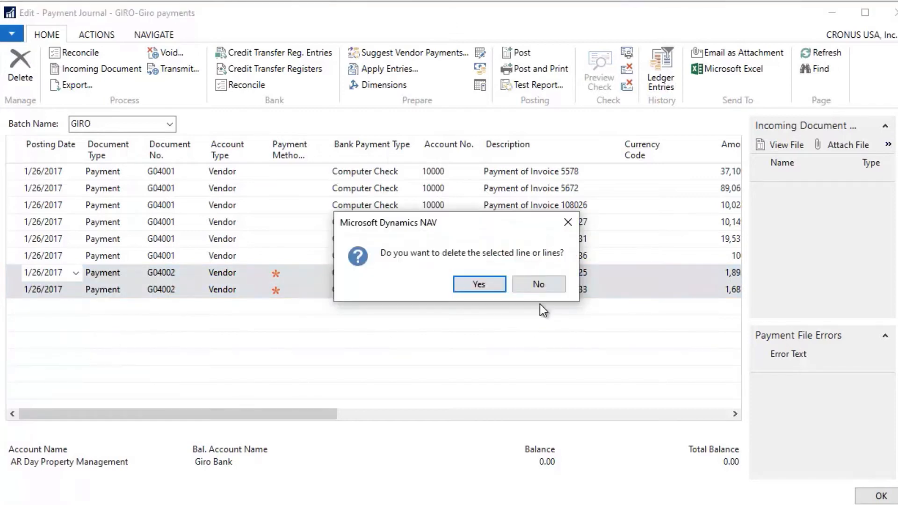
{"action": "left_click", "coordinate": [481, 285]}
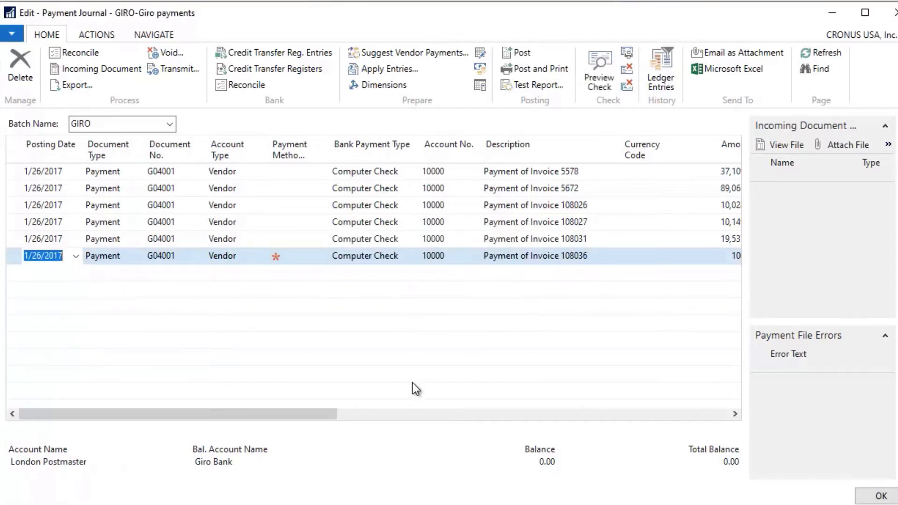
Preview the Payment Journal test report for the GIRO batch and check its lines for warnings.
{"action": "left_click_drag", "start_coordinate": [310, 414], "coordinate": [248, 333]}
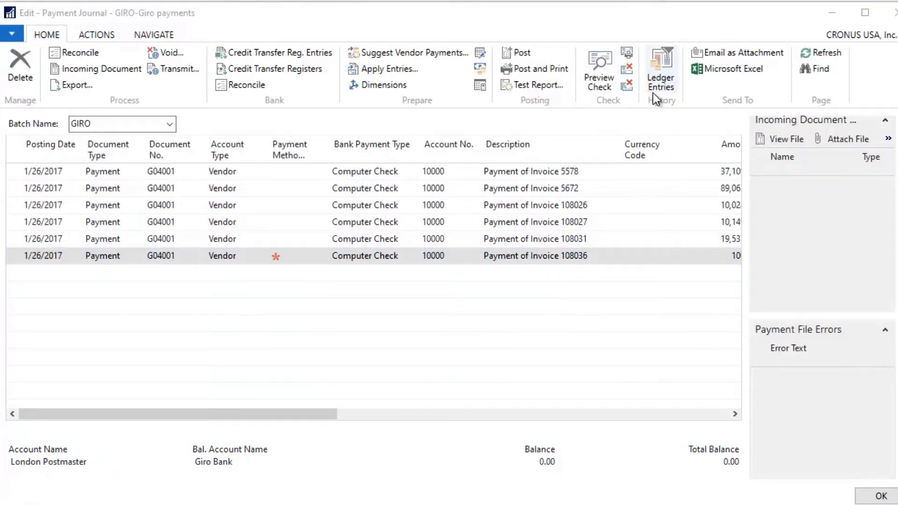
{"action": "left_click", "coordinate": [528, 87]}
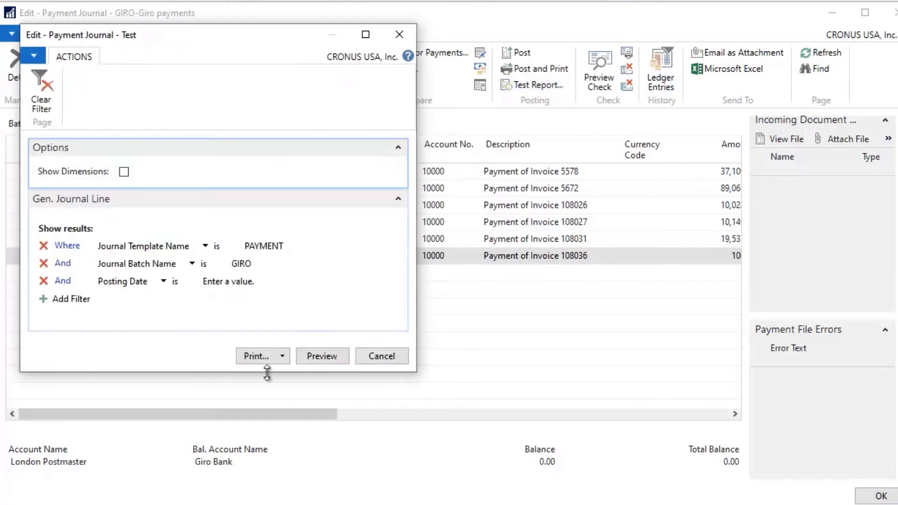
{"action": "left_click", "coordinate": [326, 356]}
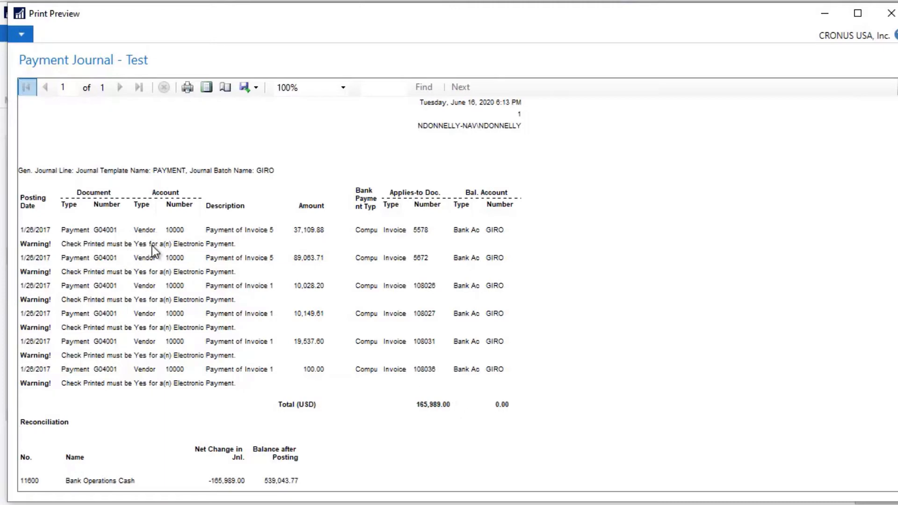
{"action": "left_click", "coordinate": [890, 17]}
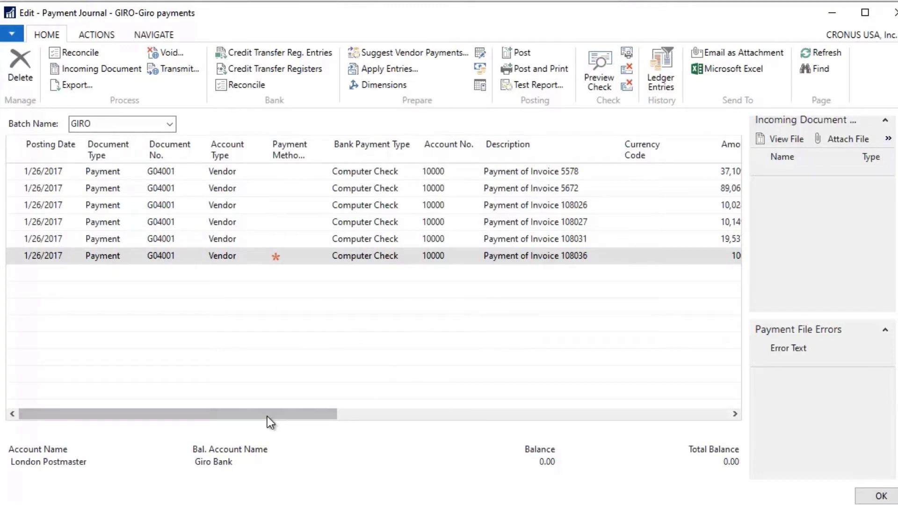
Preview the check for payment document G04001, reviewing its payer, amount and payee details.
{"action": "left_click_drag", "start_coordinate": [274, 412], "coordinate": [170, 423]}
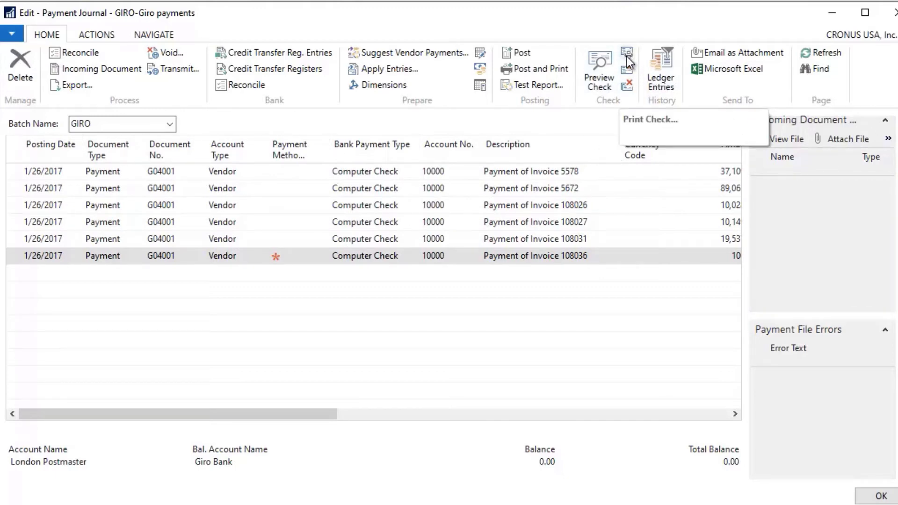
{"action": "left_click", "coordinate": [593, 67]}
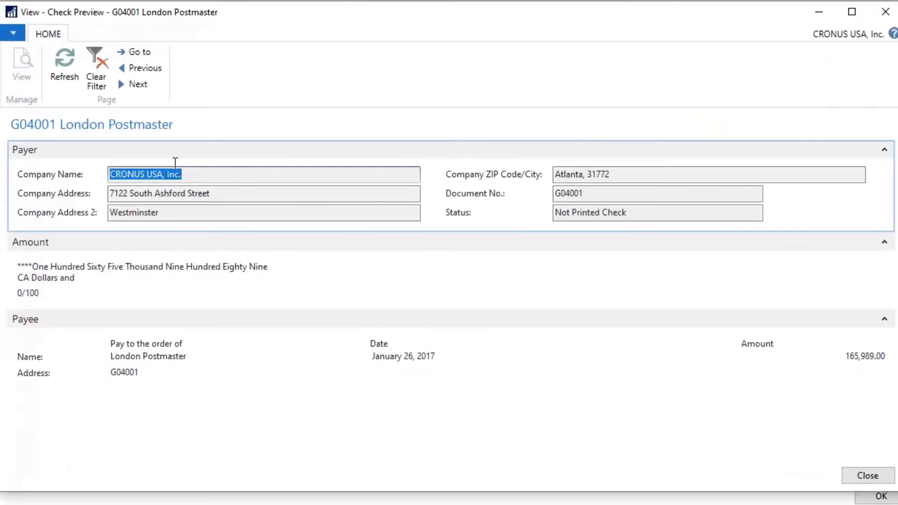
{"action": "left_click", "coordinate": [197, 175]}
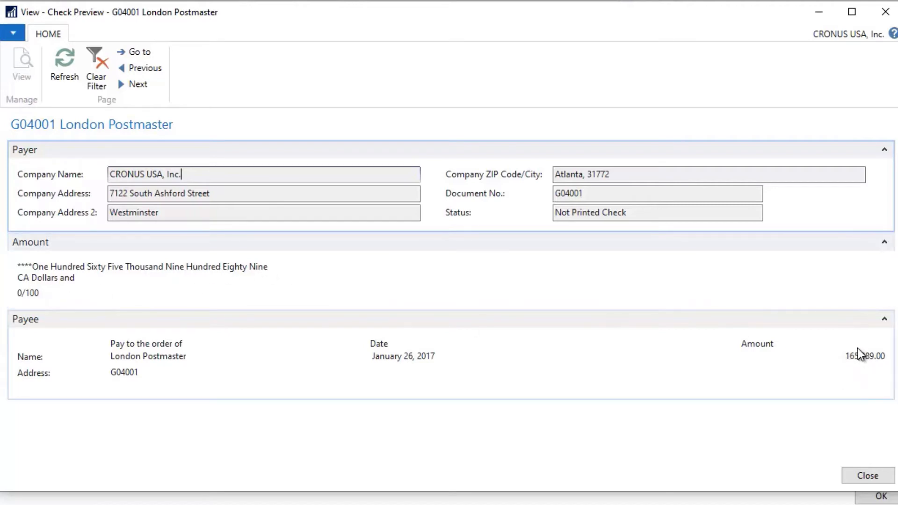
{"action": "left_click", "coordinate": [867, 476]}
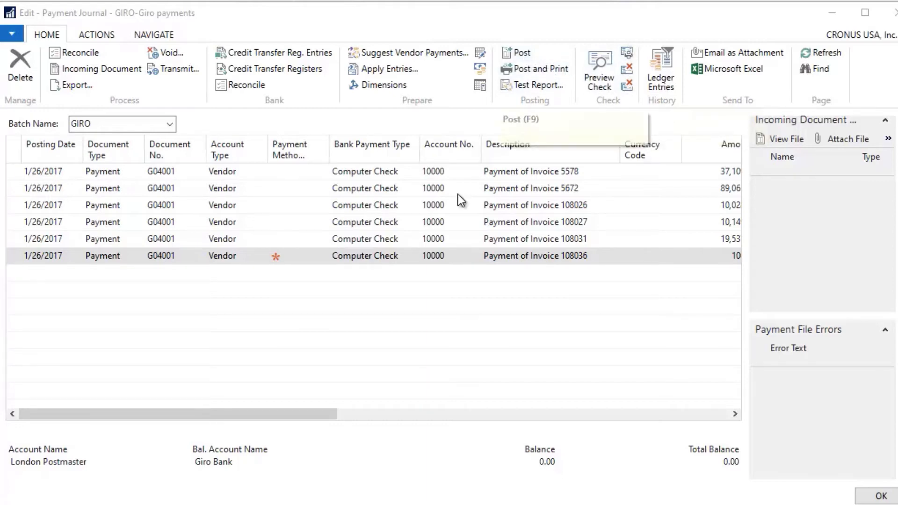
Start Suggest Vendor Payments with bank account GIRO as the balancing account and bank payment type Electronic Payment.
{"action": "mouse_move", "coordinate": [637, 245]}
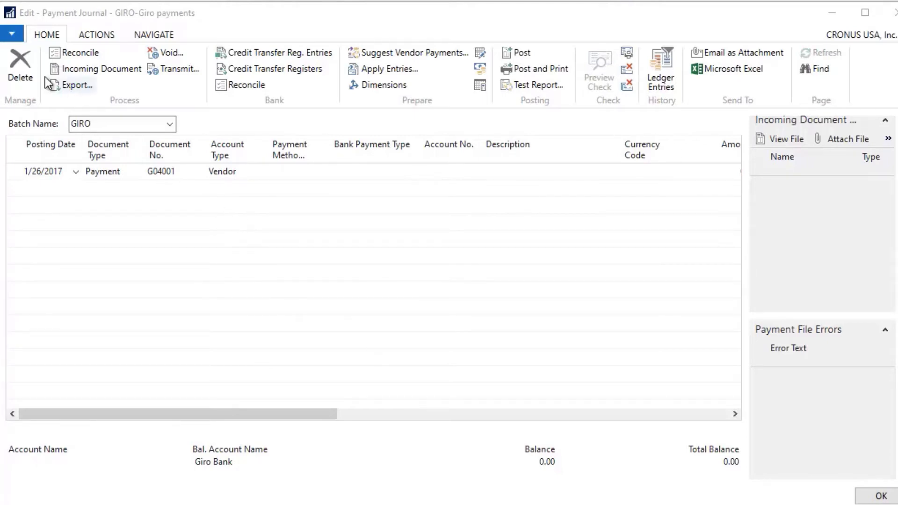
{"action": "left_click", "coordinate": [387, 52]}
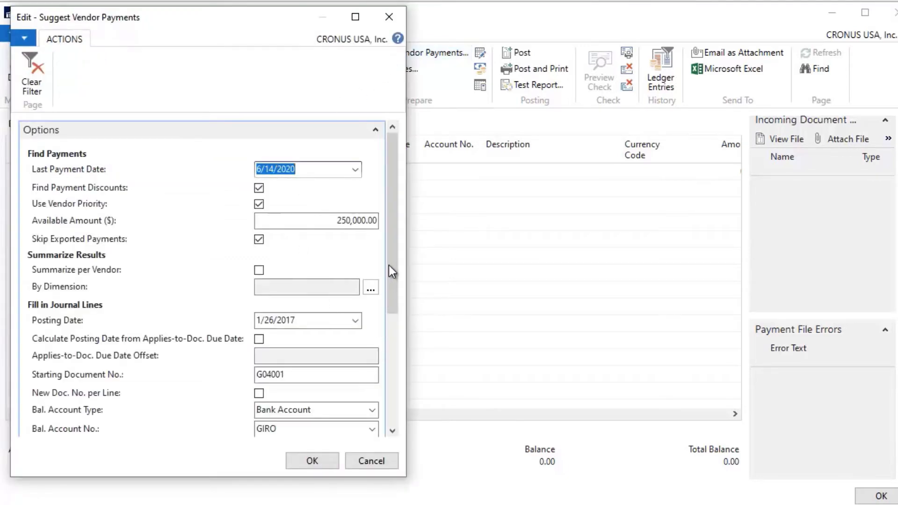
{"action": "left_click_drag", "start_coordinate": [390, 221], "coordinate": [395, 302]}
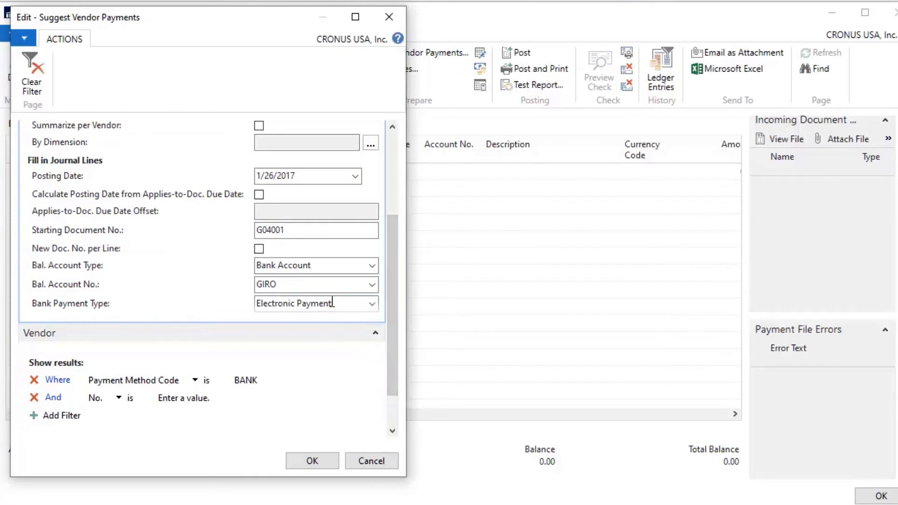
{"action": "left_click", "coordinate": [373, 305]}
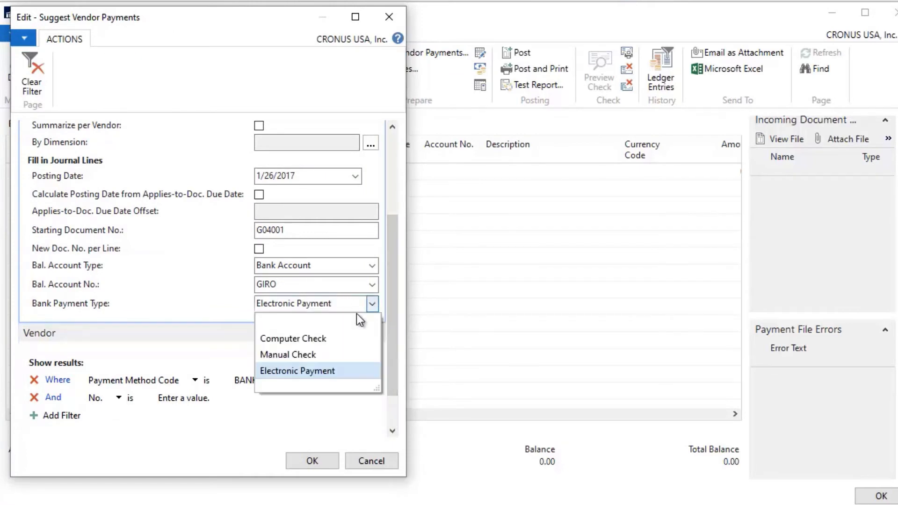
{"action": "left_click", "coordinate": [339, 304]}
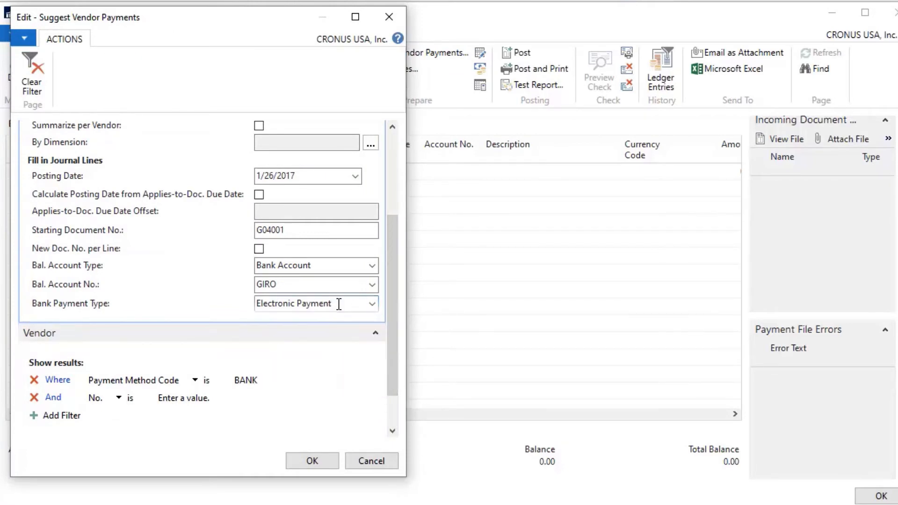
Limit the vendors to payment method code BANK and create the suggested electronic payment lines.
{"action": "left_click", "coordinate": [260, 380]}
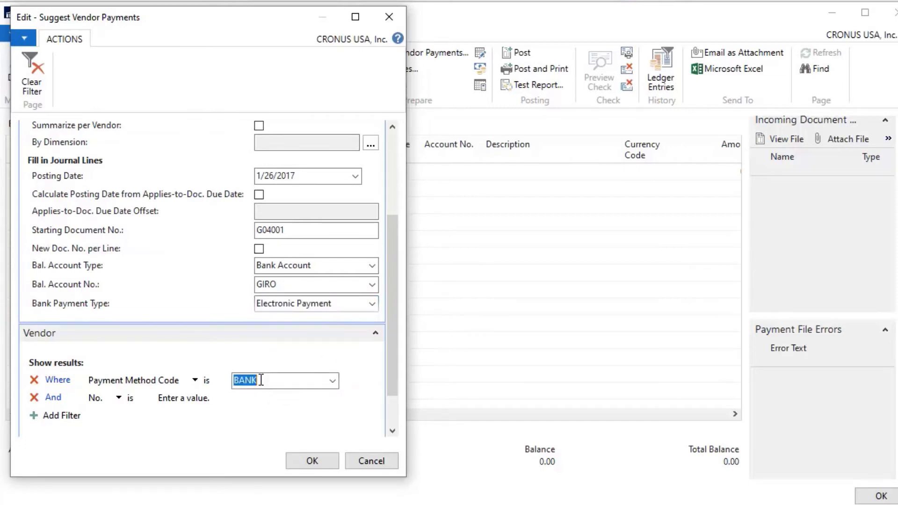
{"action": "left_click", "coordinate": [332, 381]}
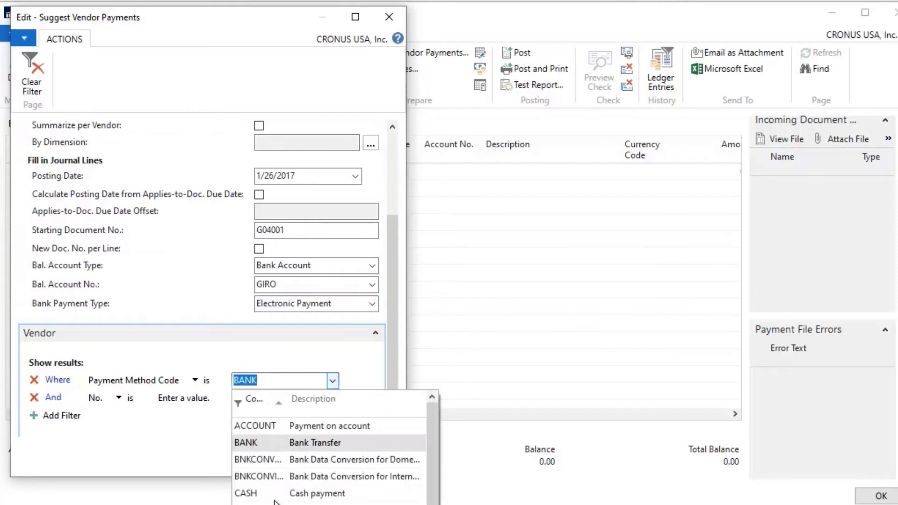
{"action": "left_click", "coordinate": [258, 443]}
{"action": "left_click", "coordinate": [277, 380]}
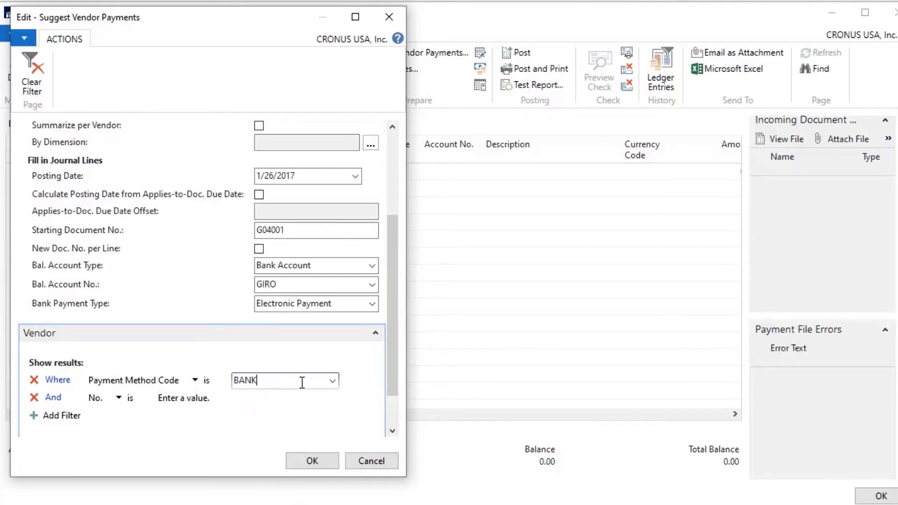
{"action": "left_click", "coordinate": [315, 462]}
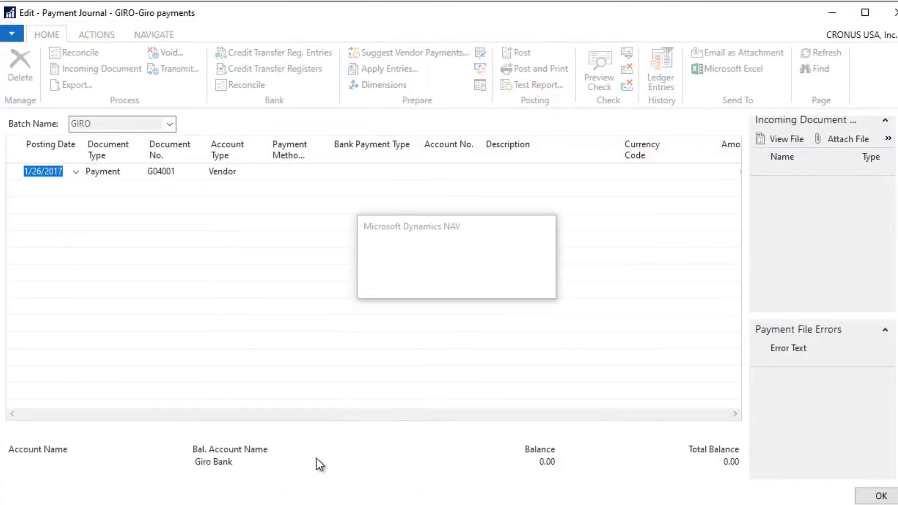
{"action": "left_click", "coordinate": [595, 287]}
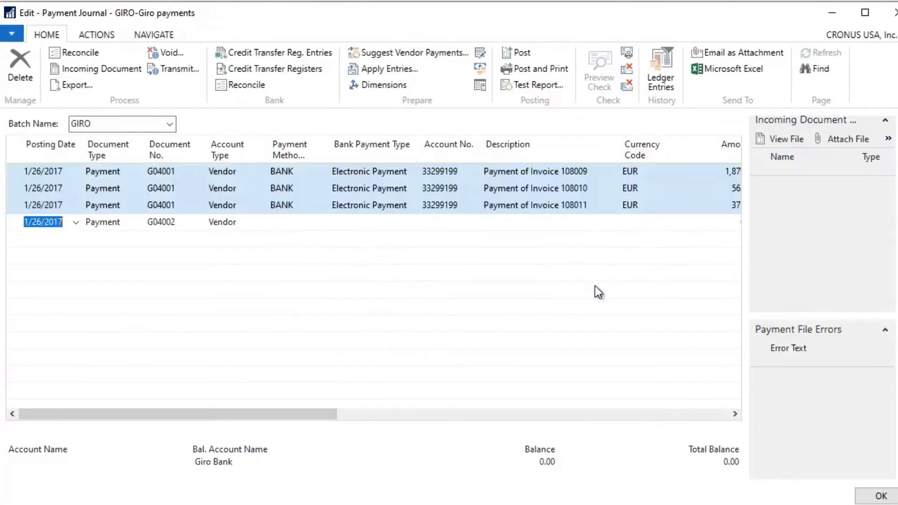
Review the applied invoices, balancing account and recipient bank account of the suggested electronic payment lines.
{"action": "left_click", "coordinate": [13, 169]}
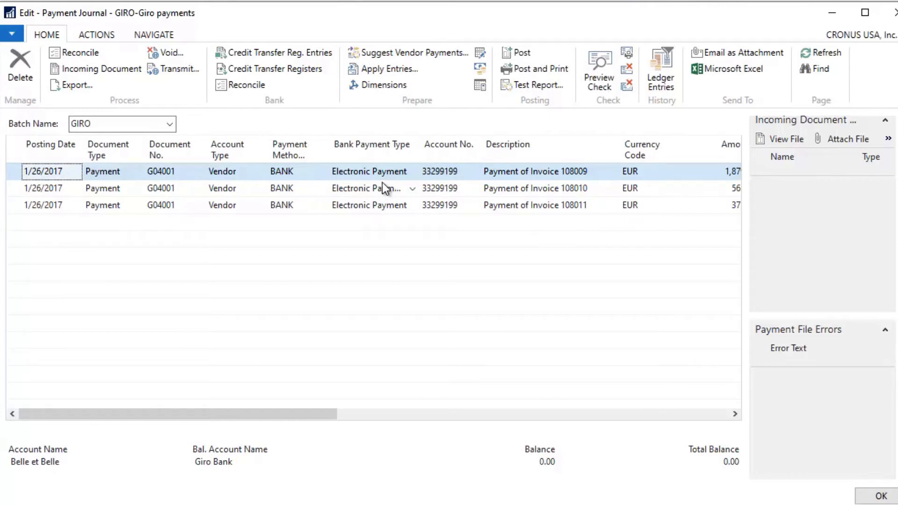
{"action": "left_click_drag", "start_coordinate": [282, 409], "coordinate": [515, 408]}
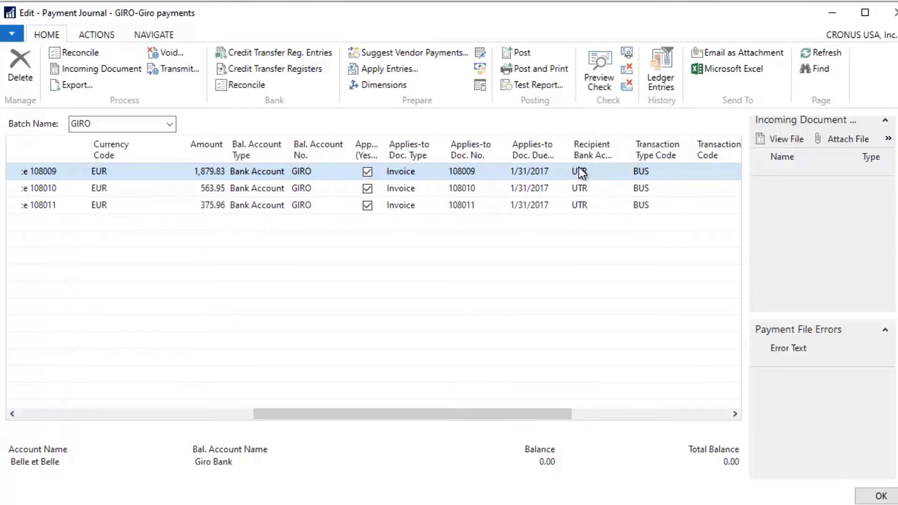
{"action": "left_click_drag", "start_coordinate": [504, 411], "coordinate": [259, 410]}
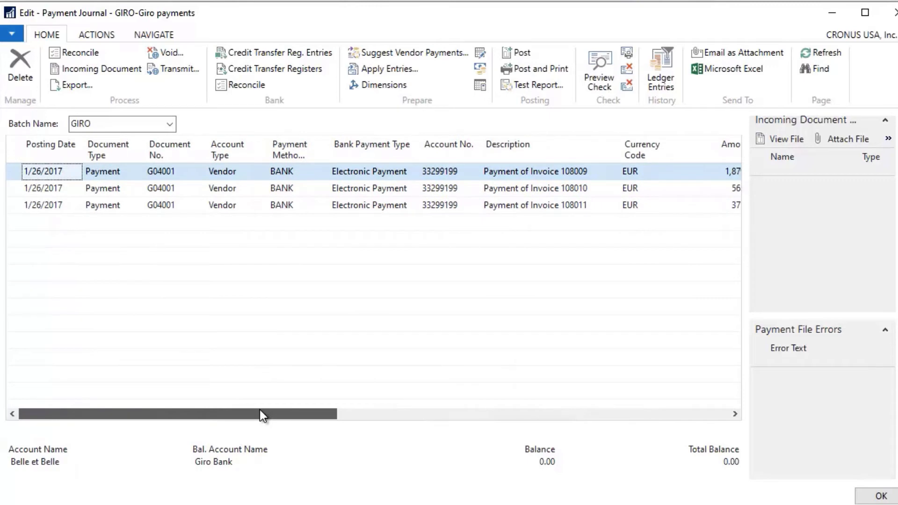
Open the vendor card for the payment line of invoice 108011 and show the vendor's bank accounts.
{"action": "left_click", "coordinate": [454, 205]}
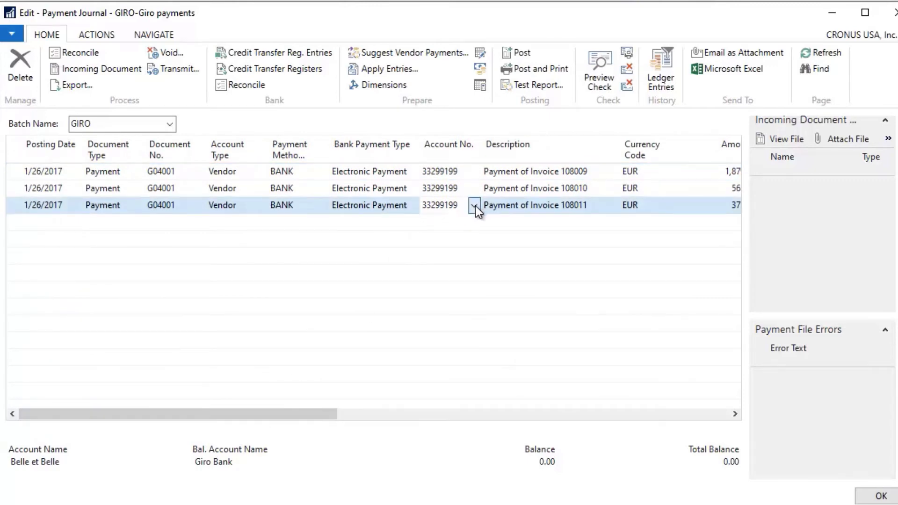
{"action": "left_click", "coordinate": [475, 206]}
{"action": "left_click", "coordinate": [486, 376]}
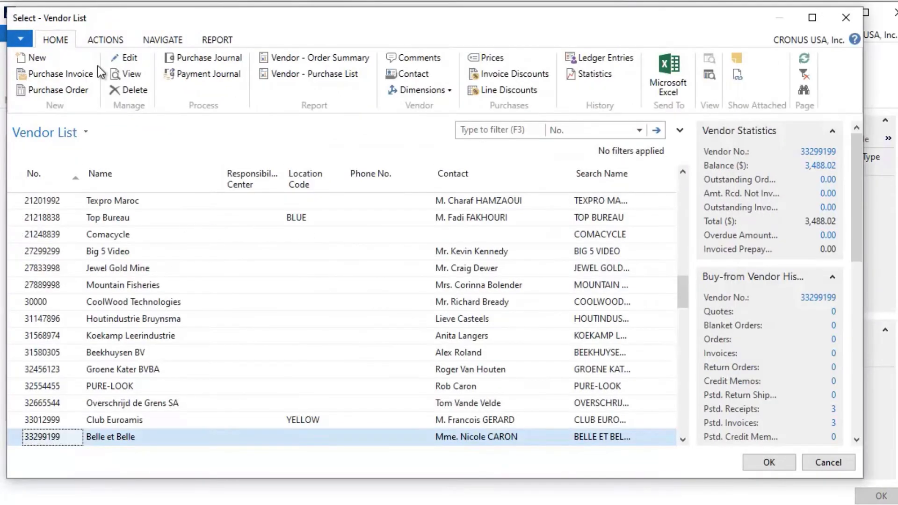
{"action": "left_click", "coordinate": [127, 58]}
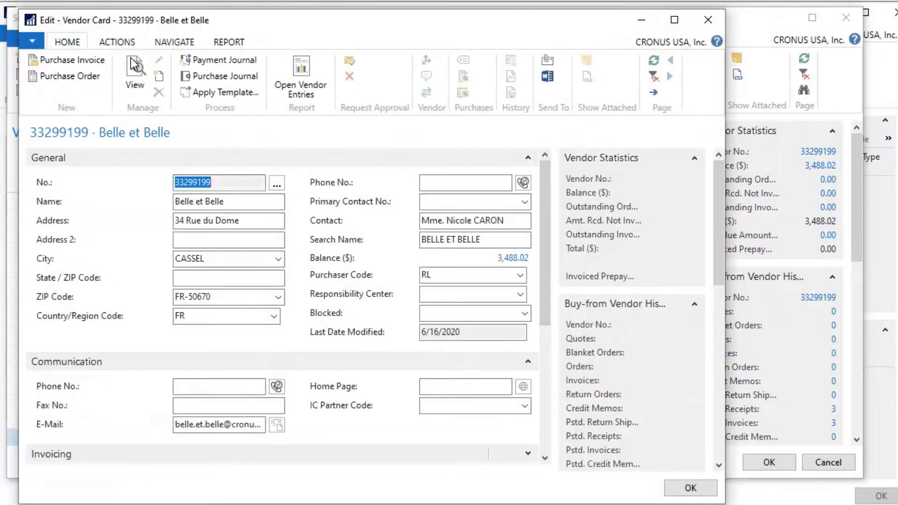
{"action": "left_click", "coordinate": [173, 41]}
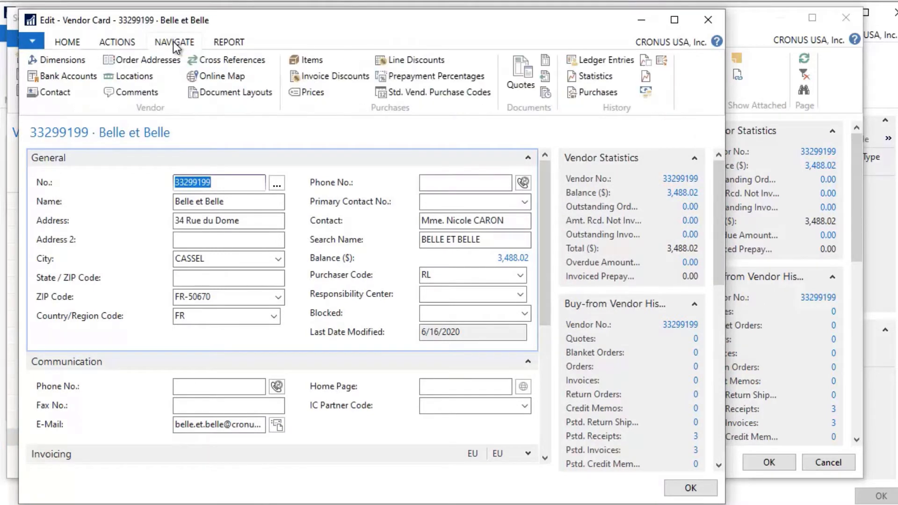
{"action": "left_click", "coordinate": [72, 78]}
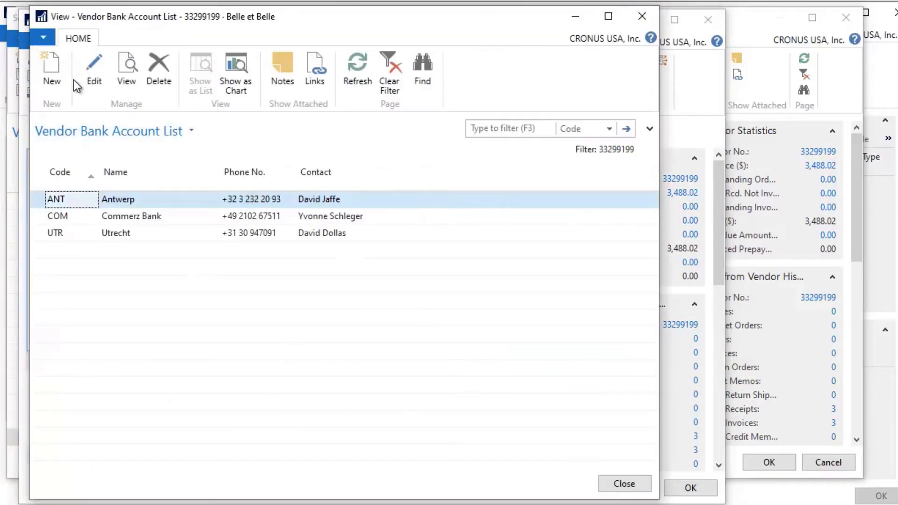
Examine the general and transfer details on the vendor's UTR bank account card, including the IBAN and SWIFT fields, and close the bank account windows.
{"action": "left_click", "coordinate": [57, 237]}
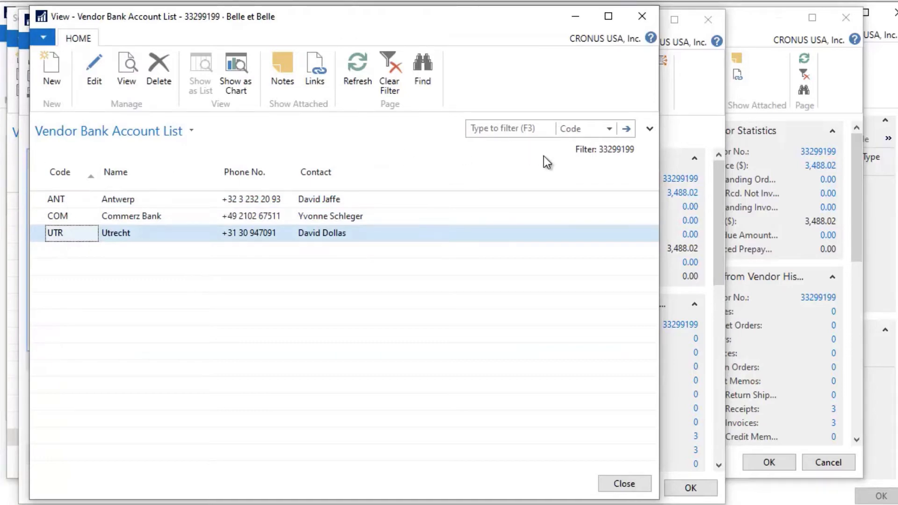
{"action": "left_click", "coordinate": [98, 65]}
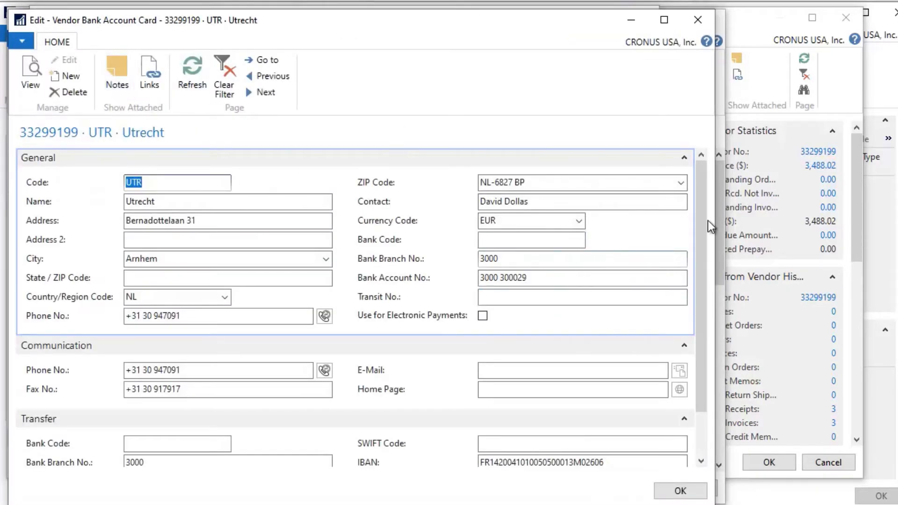
{"action": "left_click_drag", "start_coordinate": [700, 197], "coordinate": [703, 210]}
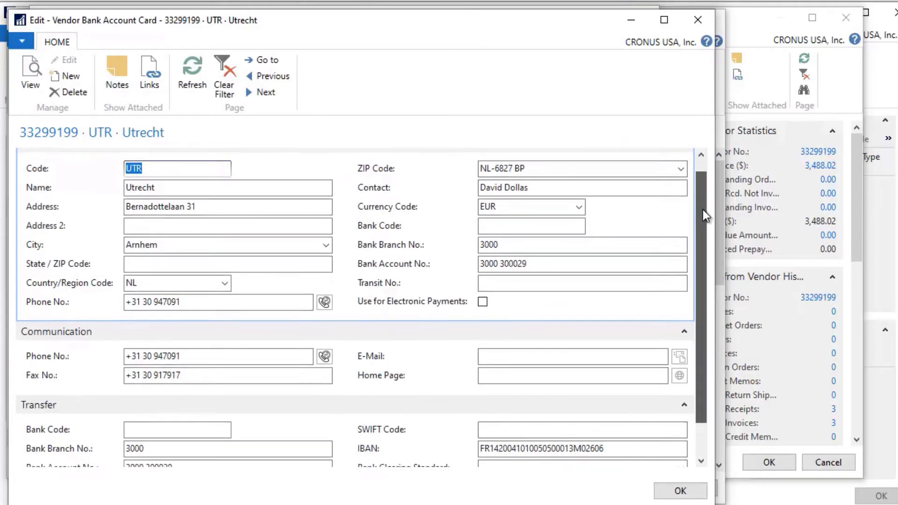
{"action": "left_click", "coordinate": [158, 167]}
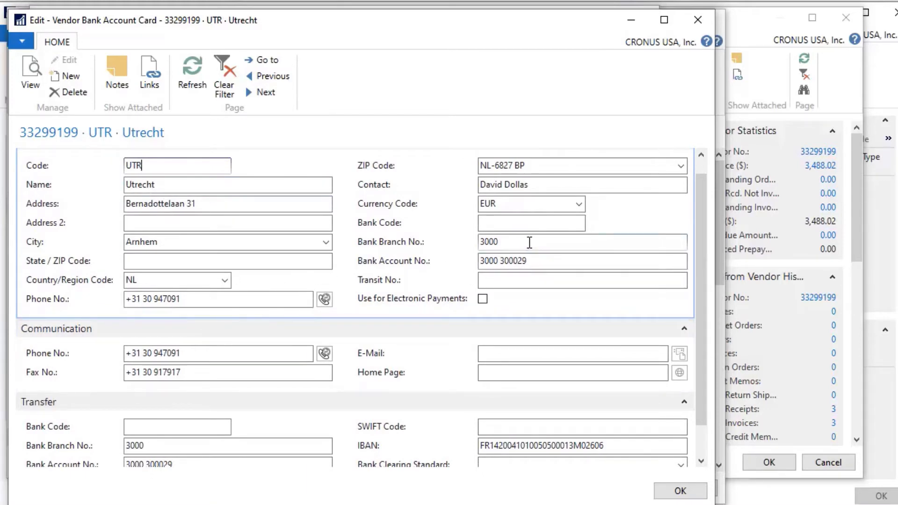
{"action": "left_click_drag", "start_coordinate": [698, 238], "coordinate": [692, 300]}
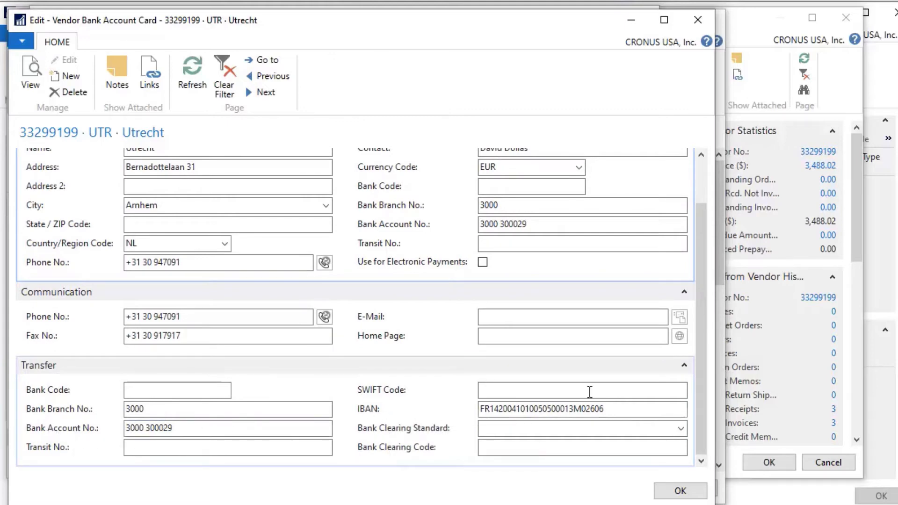
{"action": "left_click", "coordinate": [617, 409]}
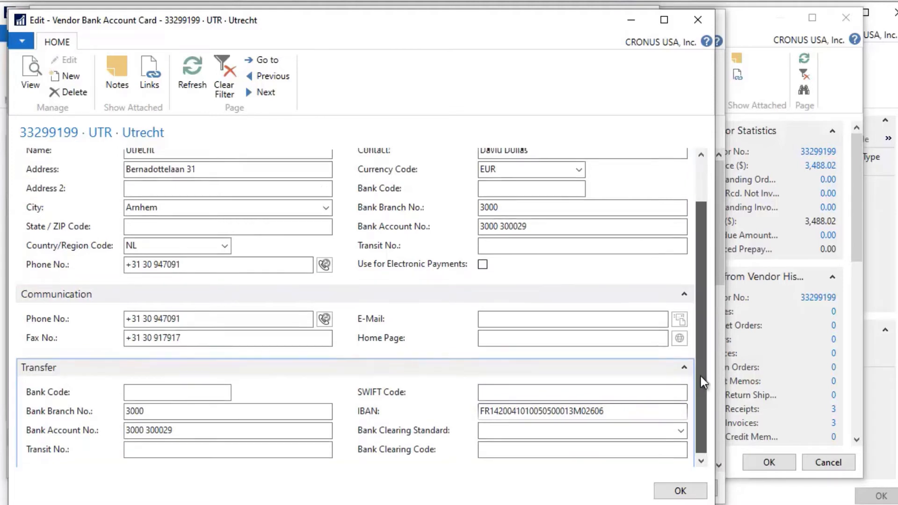
{"action": "left_click_drag", "start_coordinate": [701, 377], "coordinate": [704, 316]}
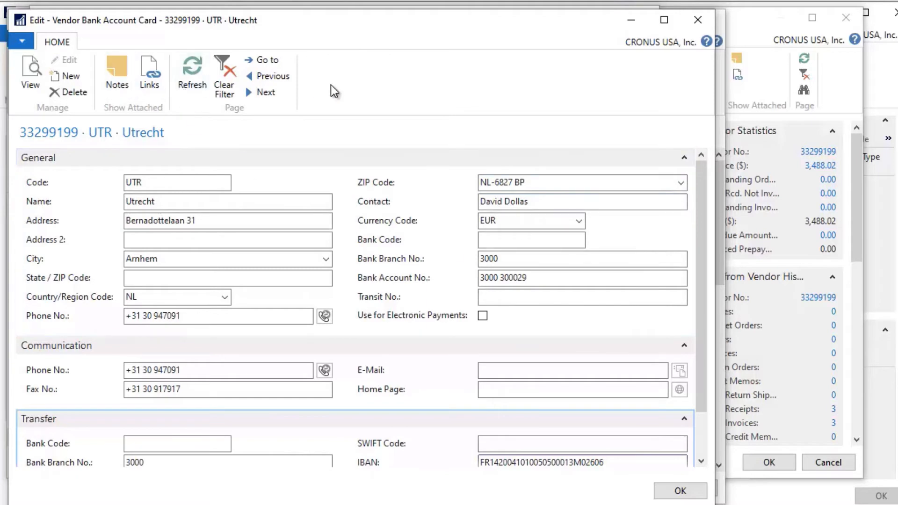
{"action": "left_click", "coordinate": [699, 21]}
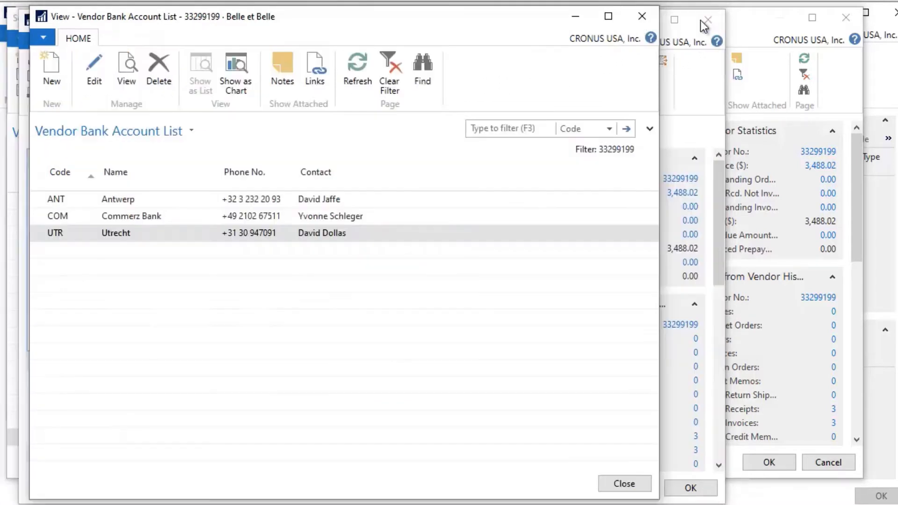
{"action": "left_click", "coordinate": [635, 16]}
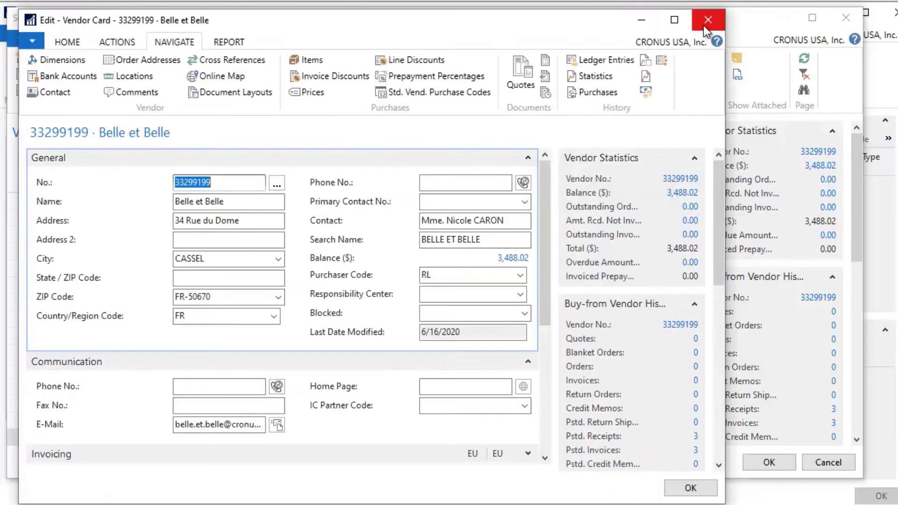
Close the vendor card and the vendor list.
{"action": "left_click", "coordinate": [707, 20]}
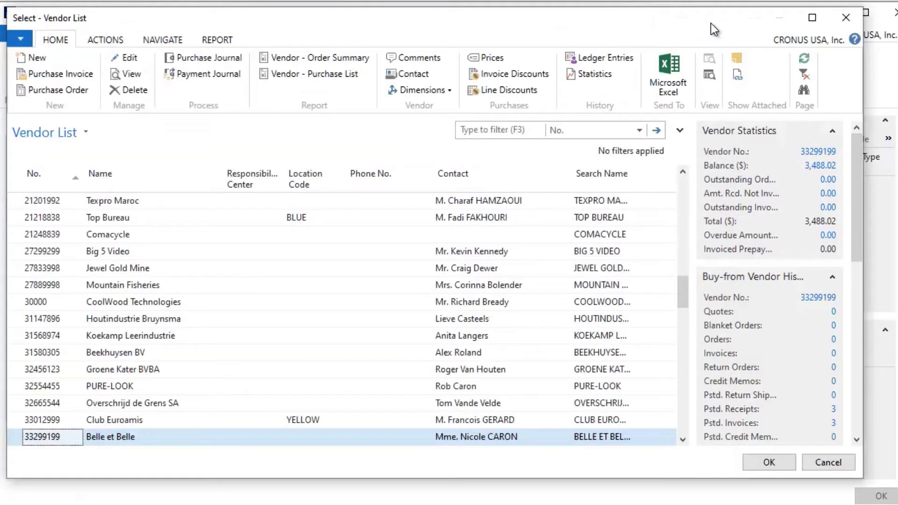
{"action": "left_click", "coordinate": [847, 19]}
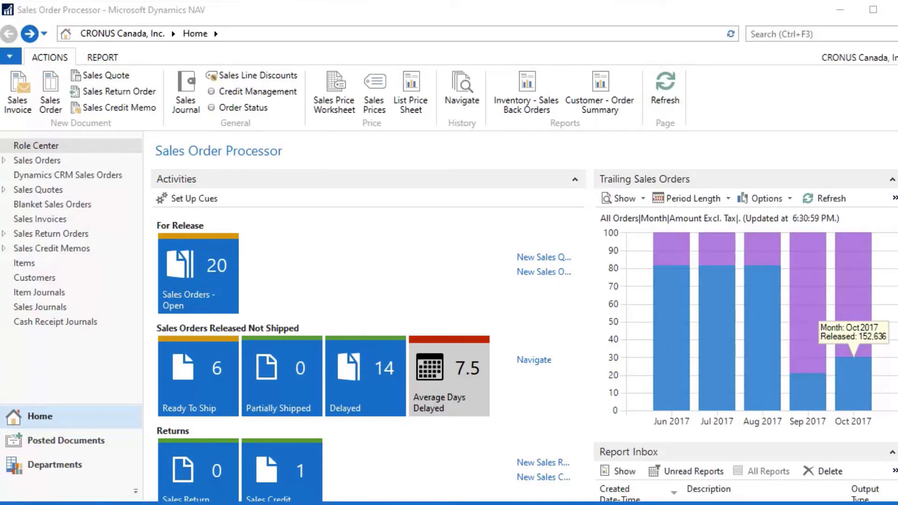
Open the Aged Accounts Receivable PDF from the Report Inbox, look through its aged customer balances, and close it.
{"action": "scroll", "coordinate": [829, 464], "scroll_direction": "down", "scroll_amount": 5}
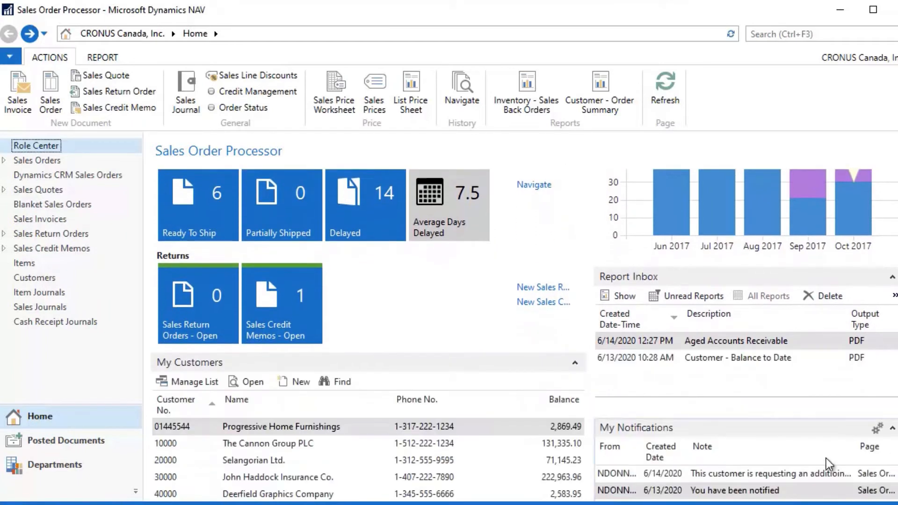
{"action": "left_click", "coordinate": [725, 345]}
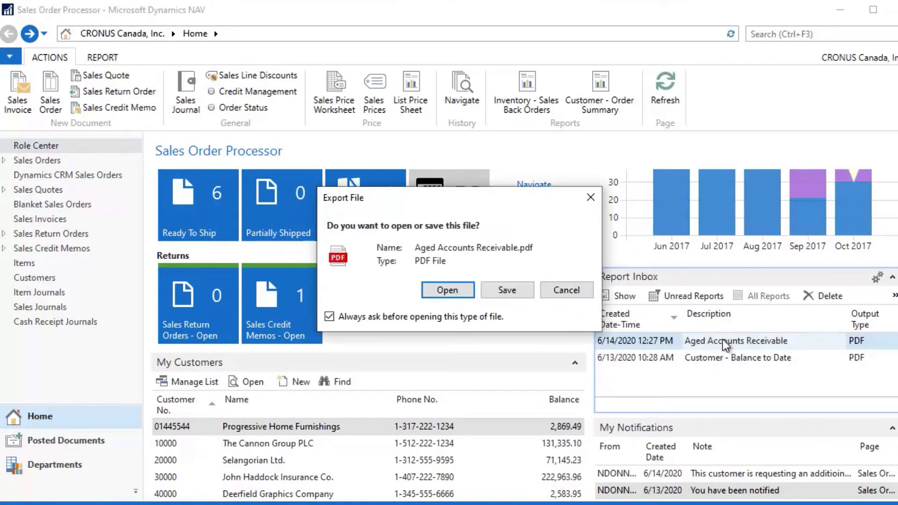
{"action": "left_click", "coordinate": [461, 288]}
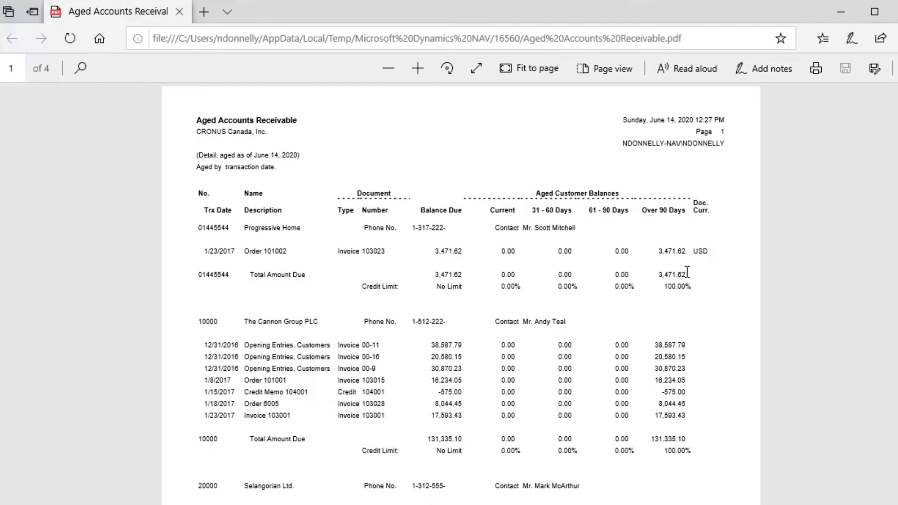
{"action": "scroll", "coordinate": [687, 271], "scroll_direction": "down", "scroll_amount": 10}
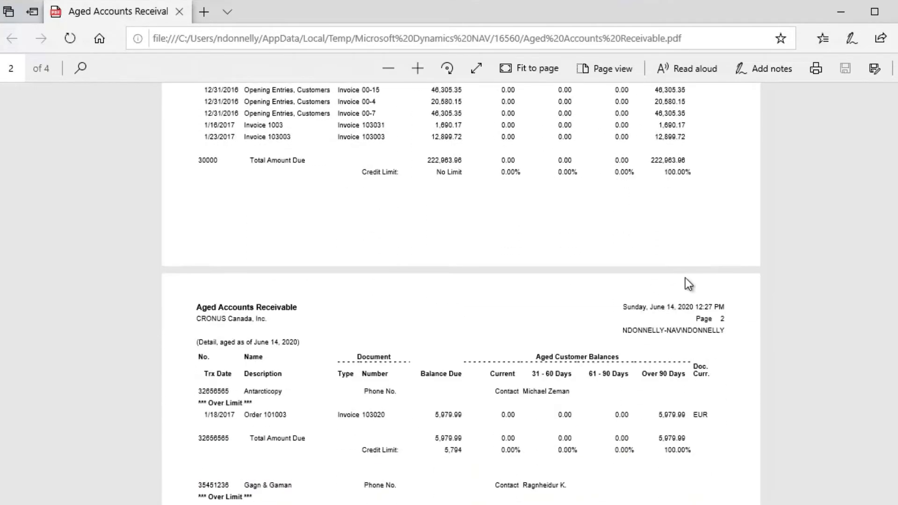
{"action": "scroll", "coordinate": [688, 283], "scroll_direction": "down", "scroll_amount": 10}
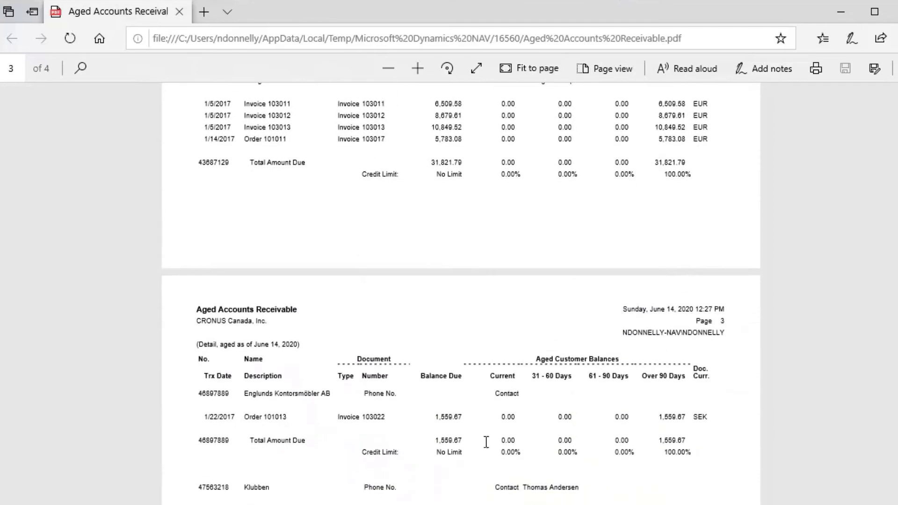
{"action": "scroll", "coordinate": [486, 442], "scroll_direction": "down", "scroll_amount": 4}
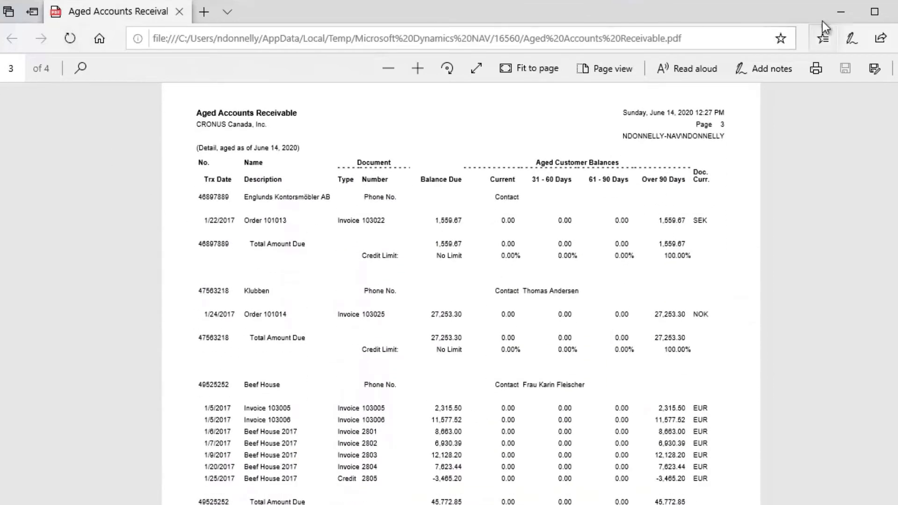
{"action": "left_click", "coordinate": [895, 10]}
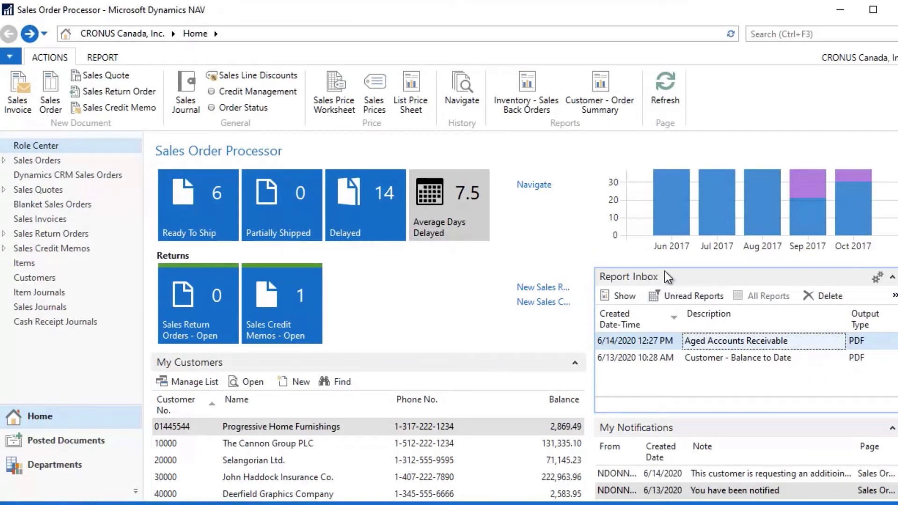
Open the Aged Accounts Payable report from the Financial Management payables area, check its aging options and vendor filters, and preview it.
{"action": "left_click", "coordinate": [46, 466]}
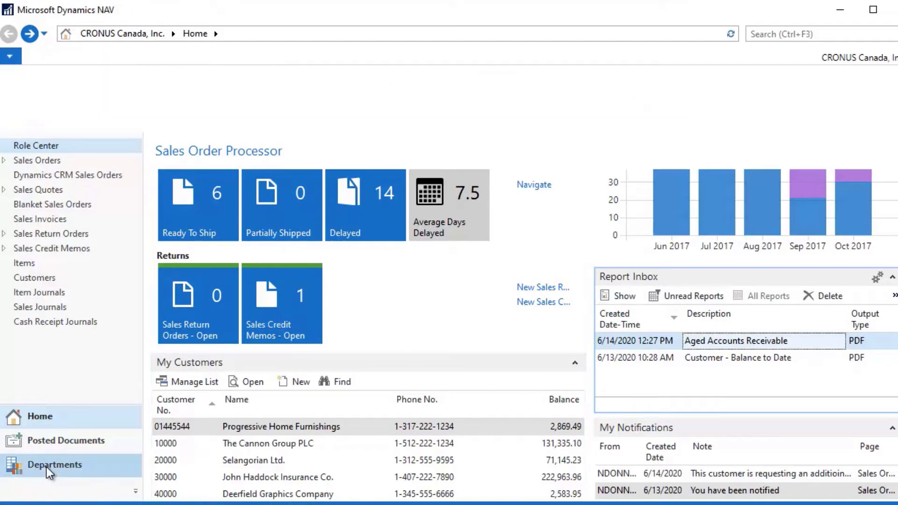
{"action": "left_click", "coordinate": [323, 144]}
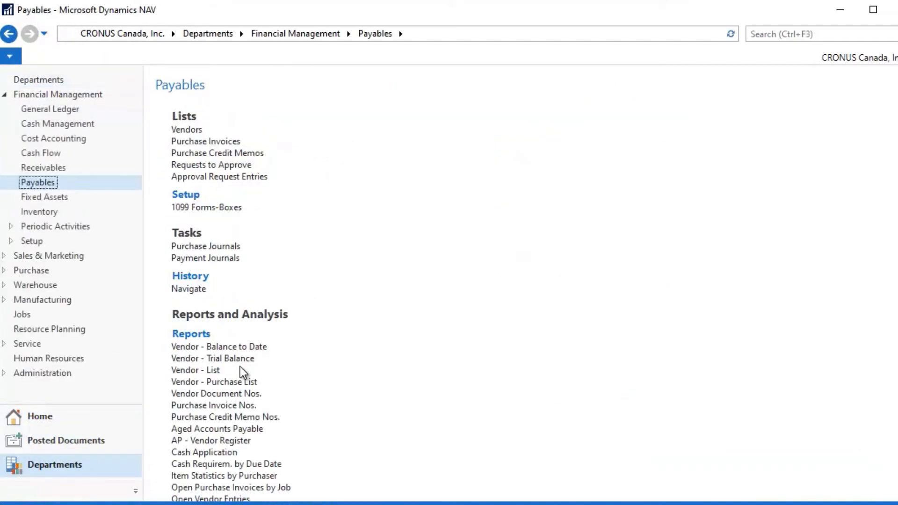
{"action": "left_click", "coordinate": [224, 428]}
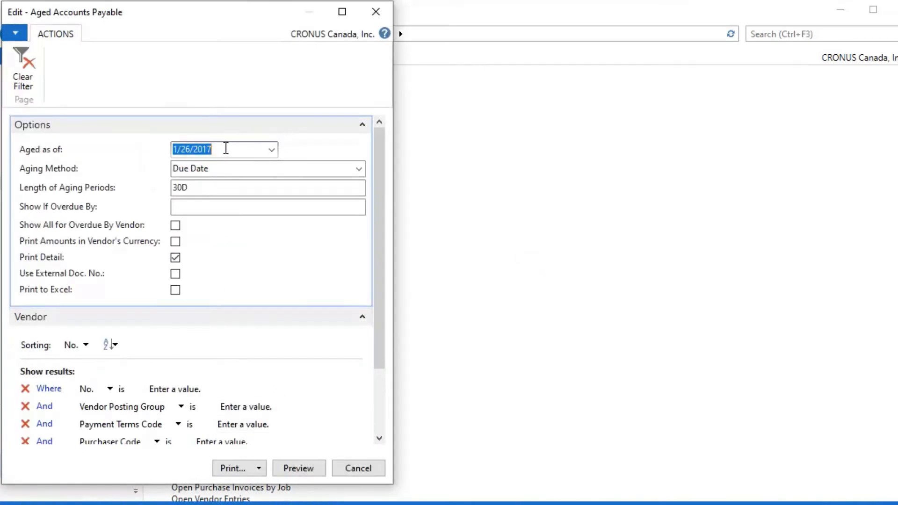
{"action": "left_click", "coordinate": [226, 148]}
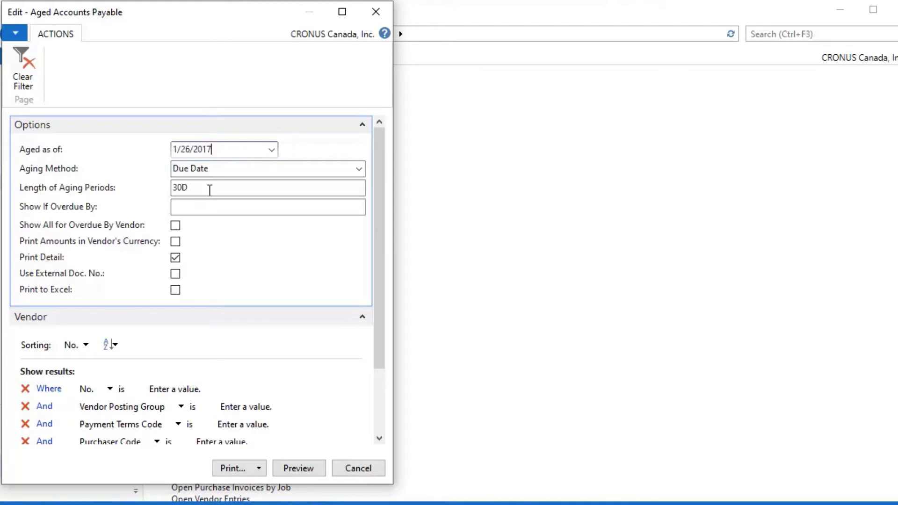
{"action": "left_click", "coordinate": [181, 191]}
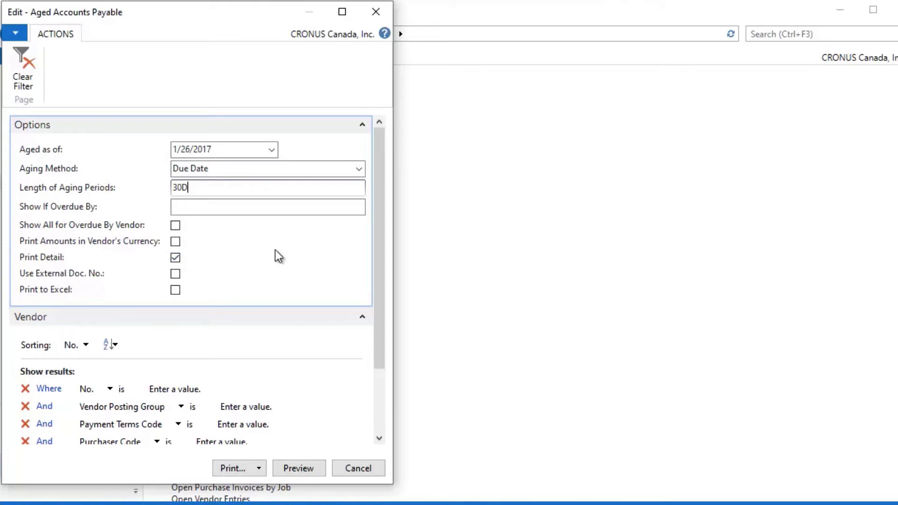
{"action": "scroll", "coordinate": [324, 266], "scroll_direction": "down", "scroll_amount": 3}
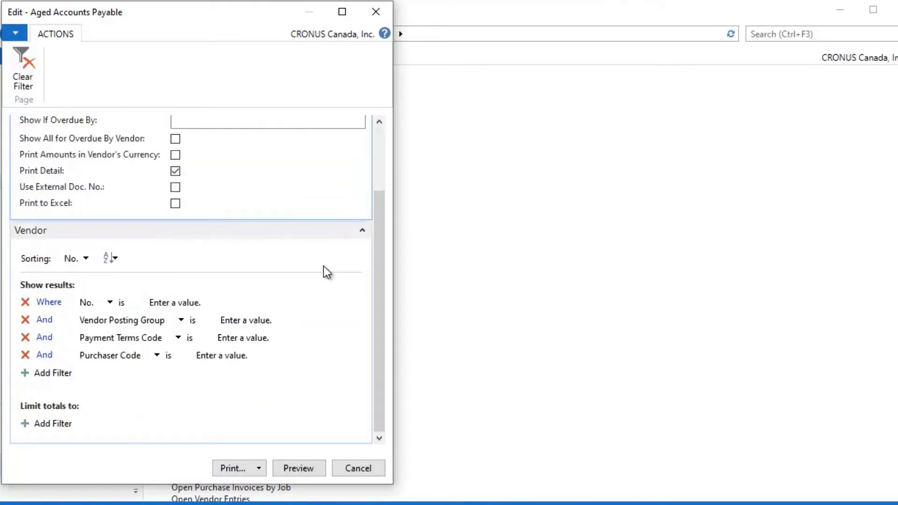
{"action": "left_click", "coordinate": [299, 468]}
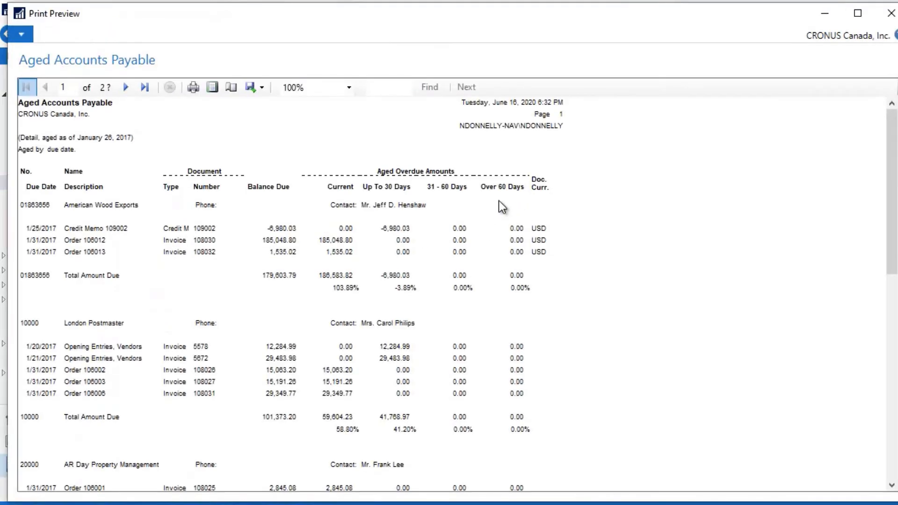
Examine the aged overdue amounts per vendor and the report total in the Aged Accounts Payable preview, and close the preview.
{"action": "scroll", "coordinate": [580, 259], "scroll_direction": "down", "scroll_amount": 1}
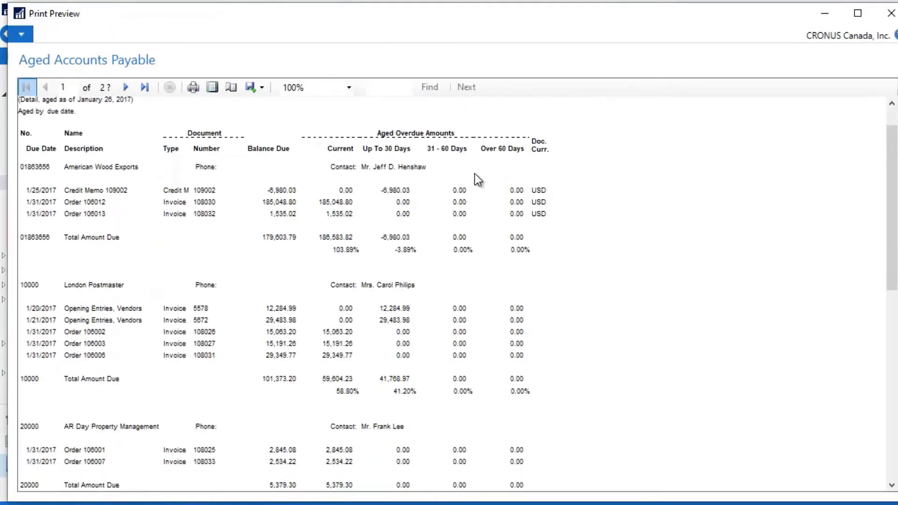
{"action": "scroll", "coordinate": [557, 234], "scroll_direction": "down", "scroll_amount": 5}
{"action": "scroll", "coordinate": [543, 238], "scroll_direction": "down", "scroll_amount": 15}
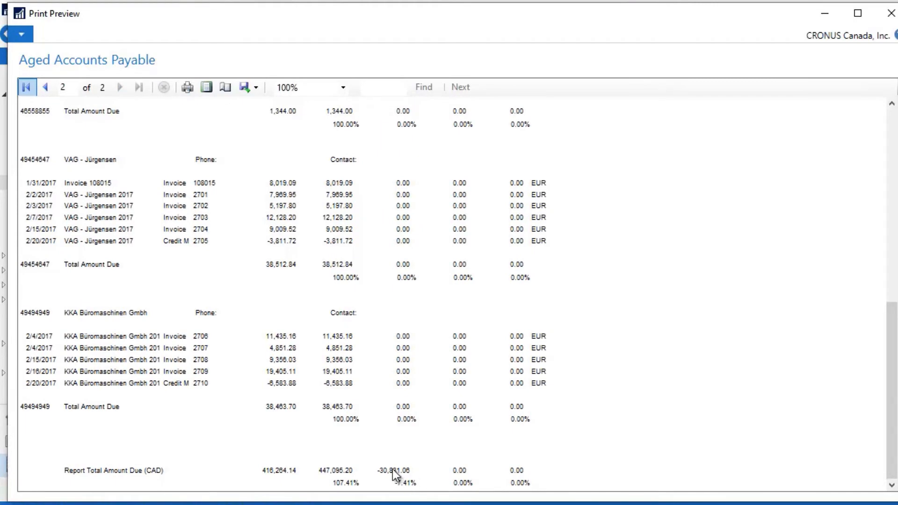
{"action": "scroll", "coordinate": [412, 227], "scroll_direction": "up", "scroll_amount": 10}
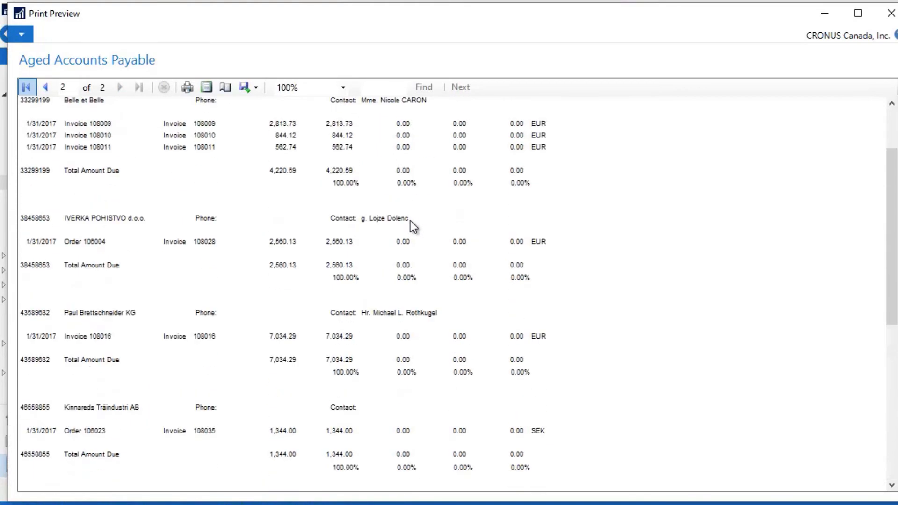
{"action": "scroll", "coordinate": [412, 227], "scroll_direction": "up", "scroll_amount": 10}
{"action": "scroll", "coordinate": [409, 220], "scroll_direction": "up", "scroll_amount": 4}
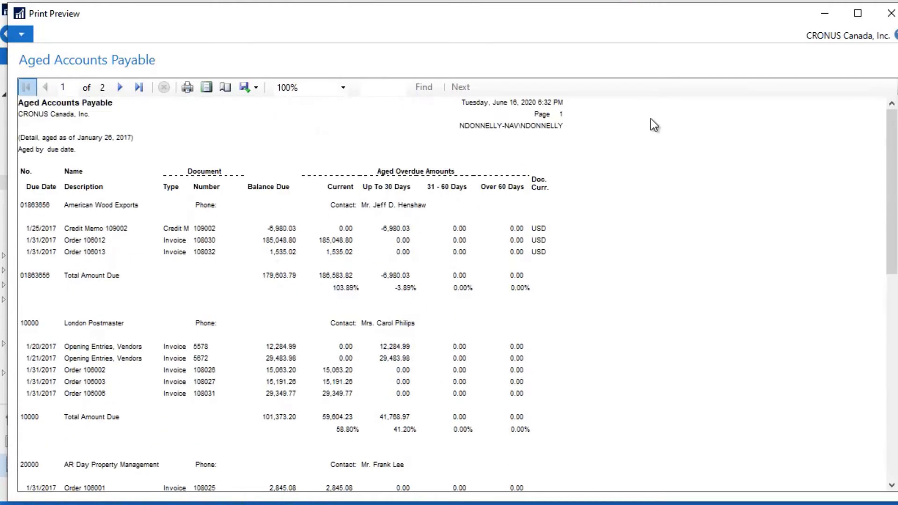
{"action": "left_click", "coordinate": [890, 18]}
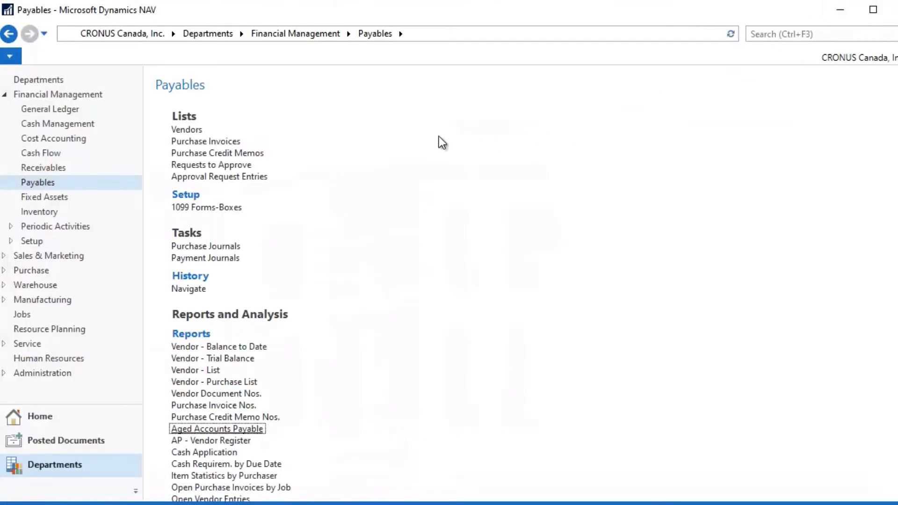
Reopen the Aged Accounts Payable report, set its aged-as-of date to 2/26/2017, and preview it.
{"action": "left_click", "coordinate": [221, 430]}
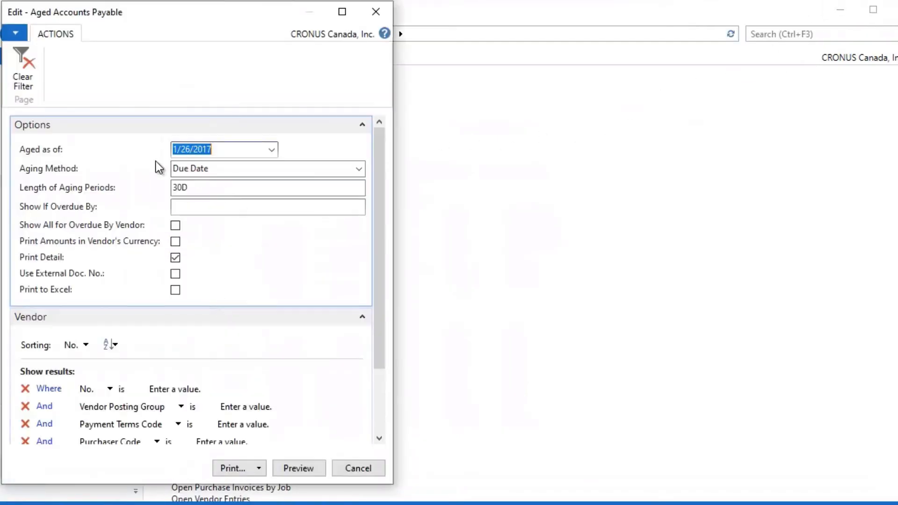
{"action": "left_click", "coordinate": [177, 151]}
{"action": "type", "text": "2"}
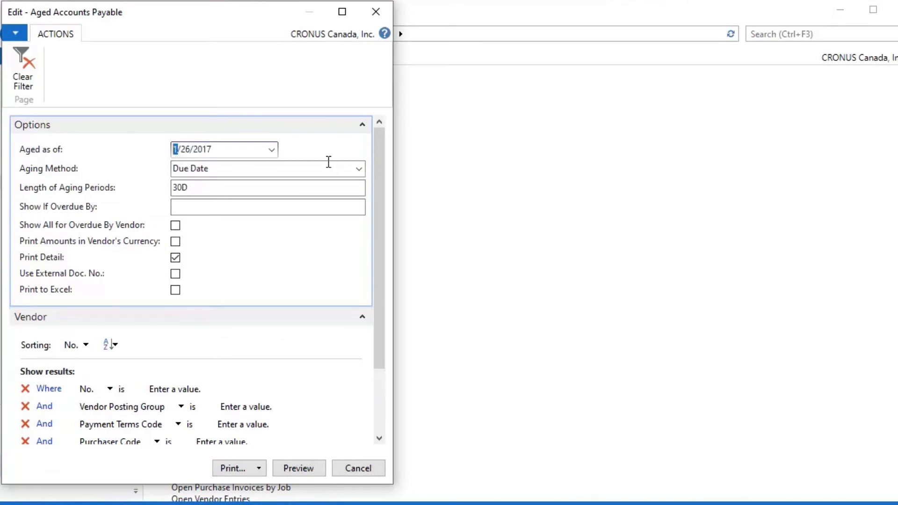
{"action": "left_click", "coordinate": [304, 469]}
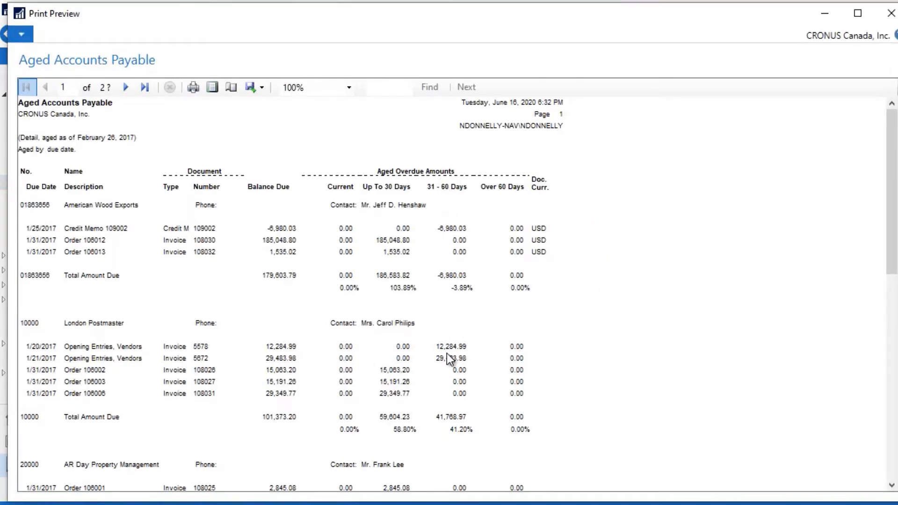
Look through the vendors' overdue amounts in the preview aged as of February 26, 2017, and close it.
{"action": "scroll", "coordinate": [447, 358], "scroll_direction": "down", "scroll_amount": 10}
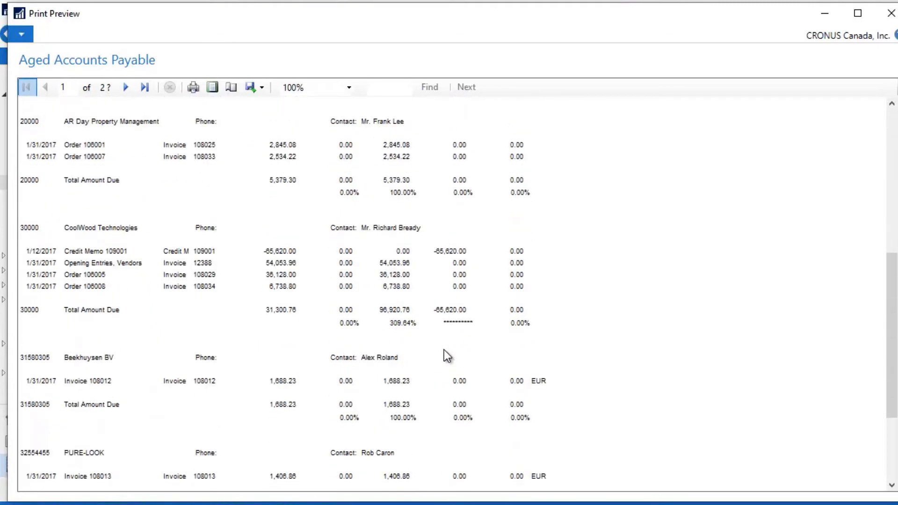
{"action": "scroll", "coordinate": [459, 358], "scroll_direction": "down", "scroll_amount": 3}
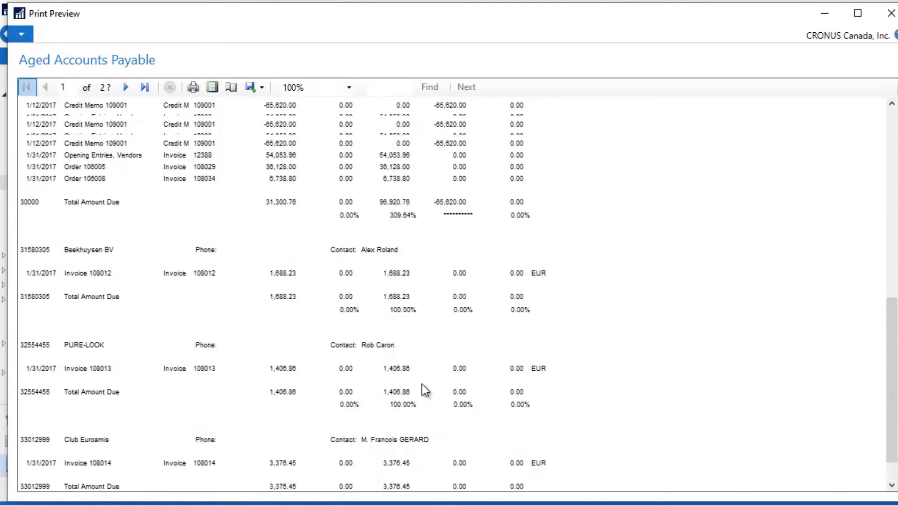
{"action": "scroll", "coordinate": [424, 388], "scroll_direction": "up", "scroll_amount": 9}
{"action": "scroll", "coordinate": [429, 390], "scroll_direction": "up", "scroll_amount": 4}
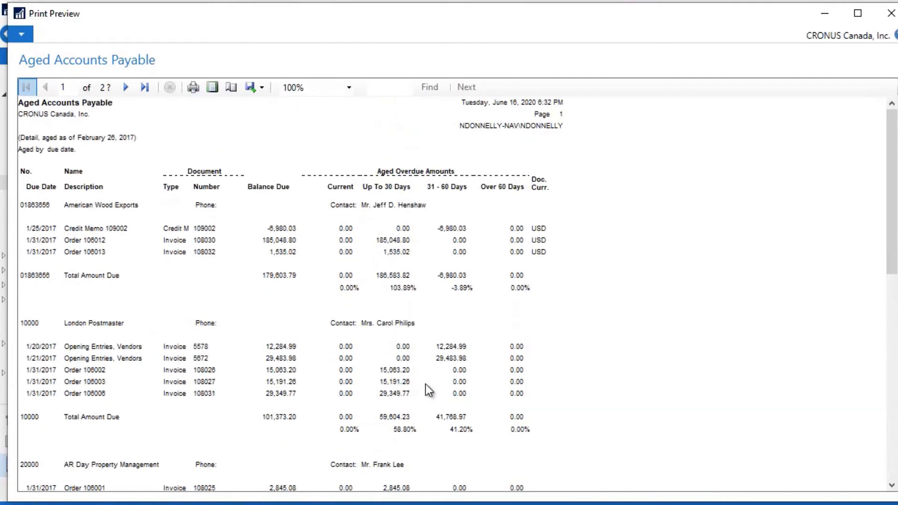
{"action": "left_click", "coordinate": [890, 13]}
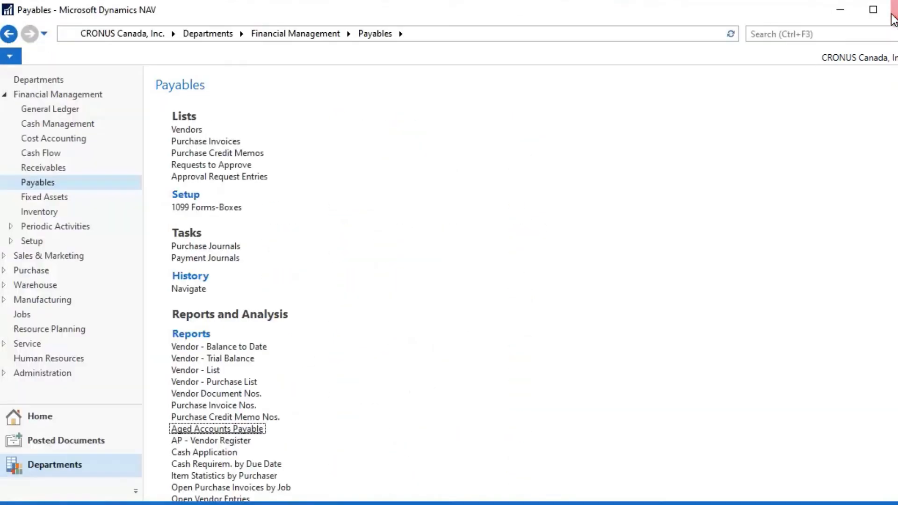
Reopen the Aged Accounts Payable report request and choose to schedule the report.
{"action": "left_click", "coordinate": [227, 429]}
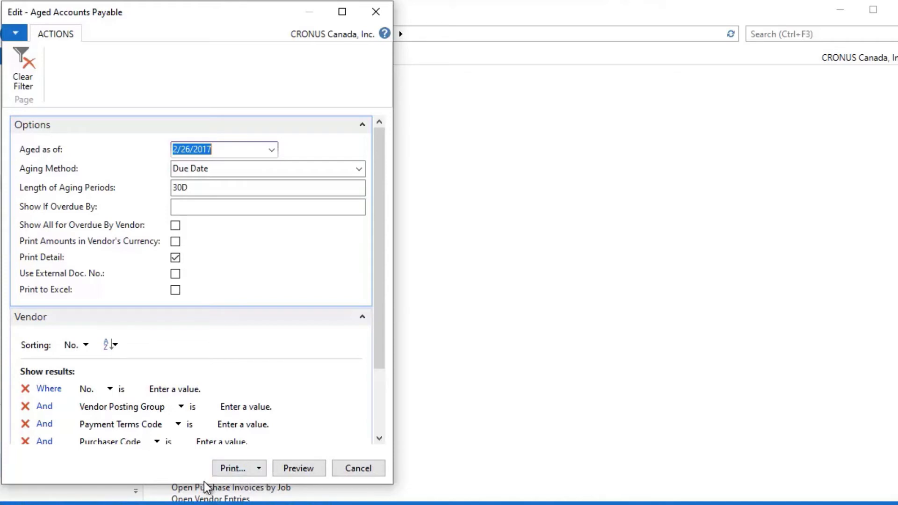
{"action": "left_click_drag", "start_coordinate": [204, 484], "coordinate": [220, 389]}
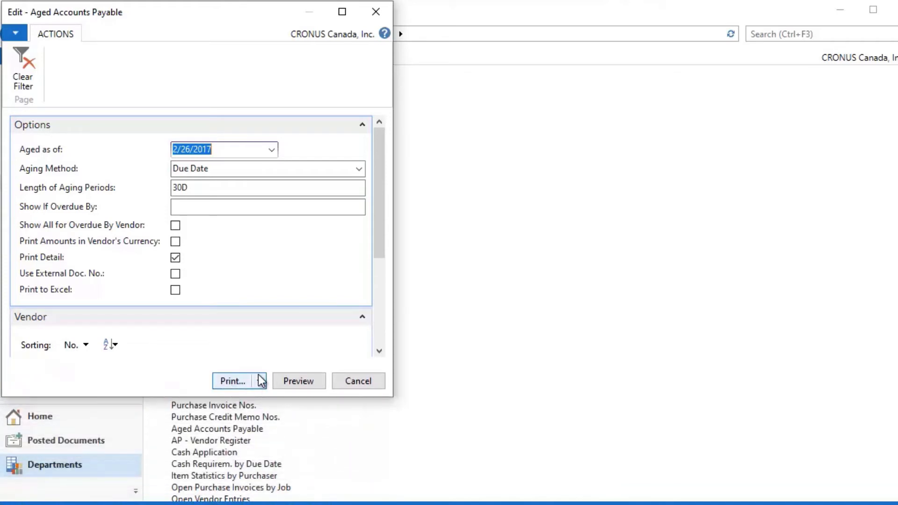
{"action": "left_click", "coordinate": [259, 381]}
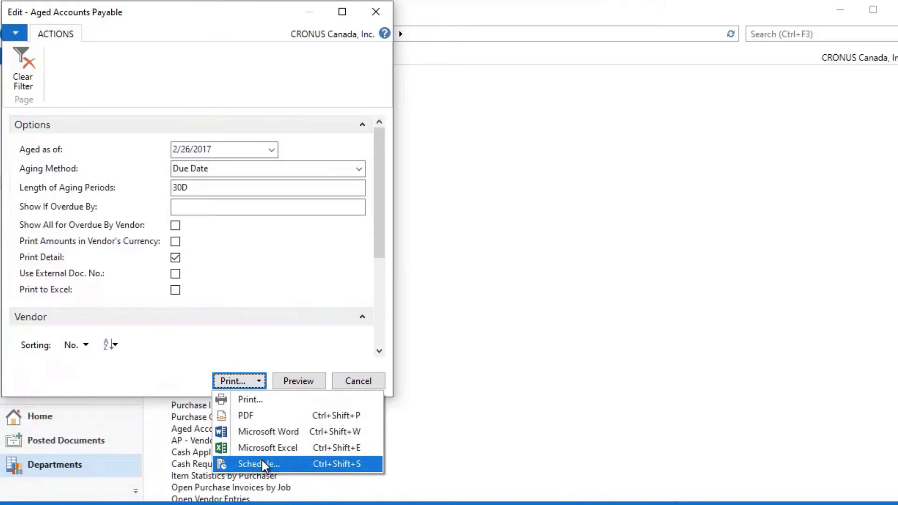
{"action": "left_click", "coordinate": [262, 460]}
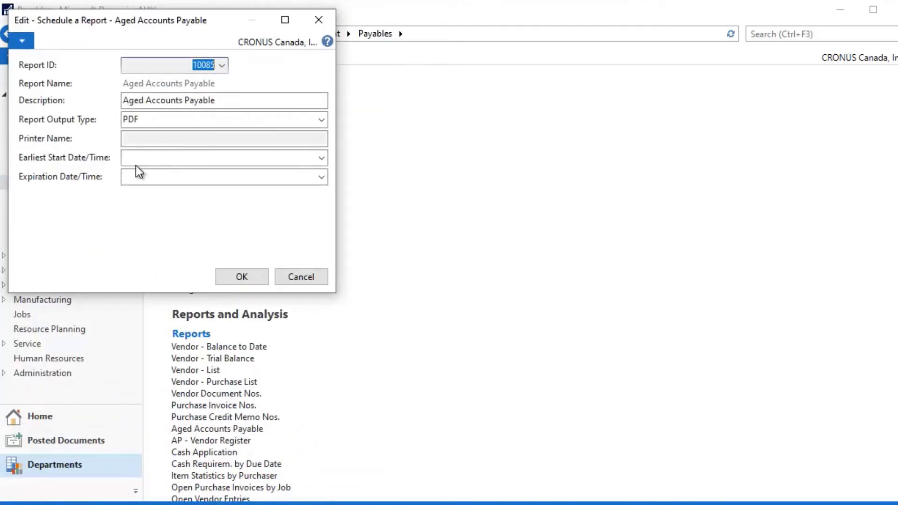
Inspect the earliest start and expiration date/time settings of the scheduled report, leaving the date and time entry without setting a value.
{"action": "left_click", "coordinate": [322, 158]}
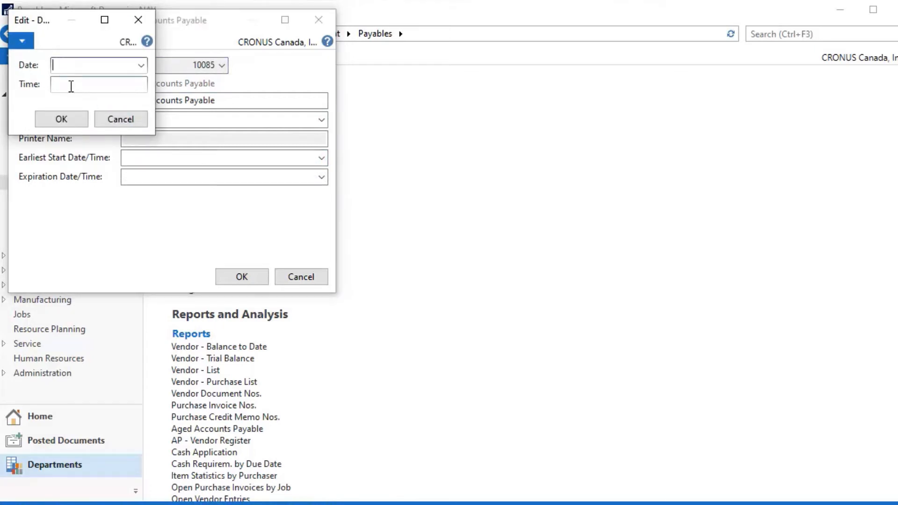
{"action": "left_click", "coordinate": [122, 125]}
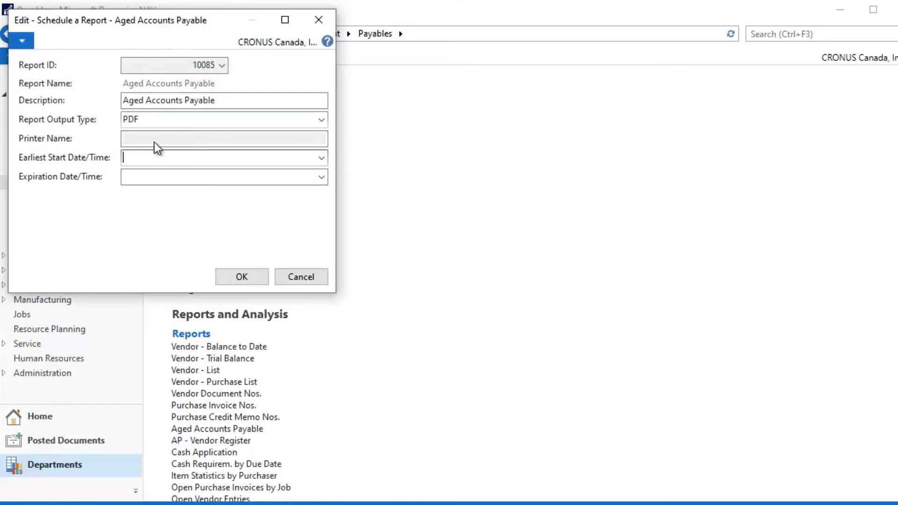
{"action": "left_click", "coordinate": [157, 177]}
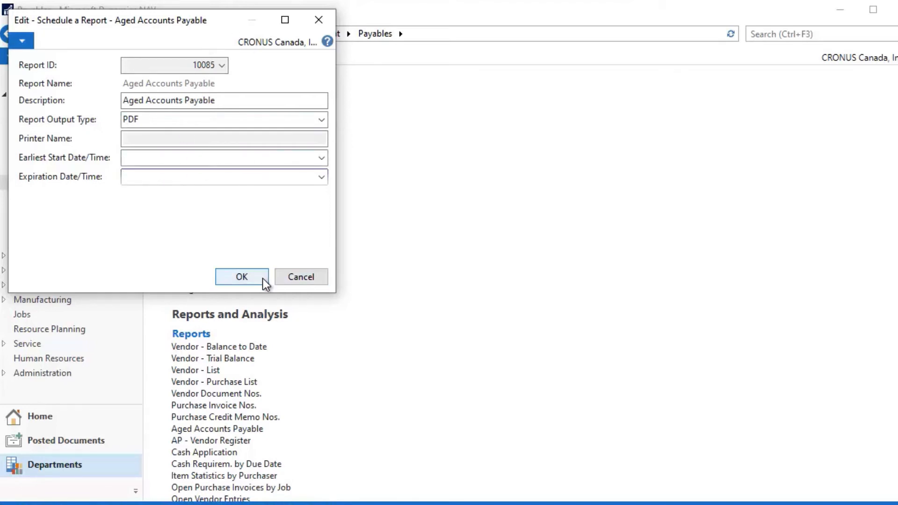
Cancel scheduling the Aged Accounts Payable report and return to the Role Center to view the Report Inbox.
{"action": "left_click", "coordinate": [299, 278]}
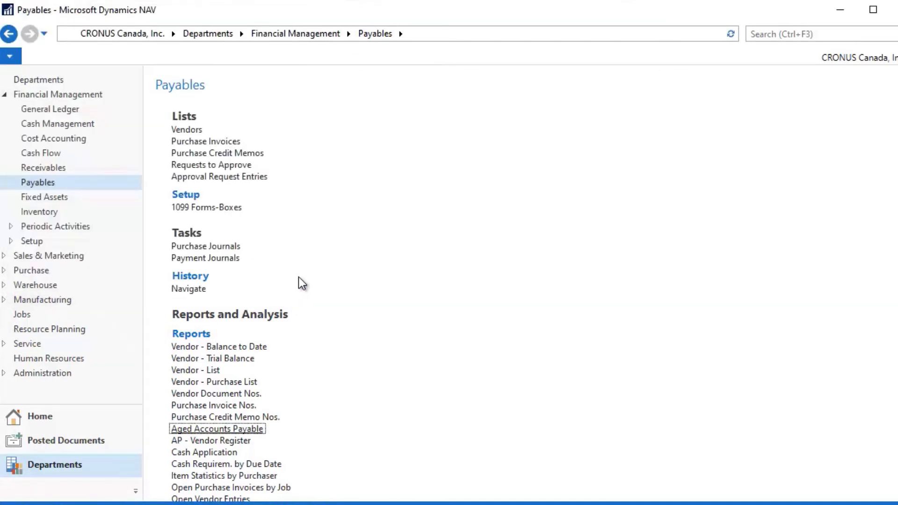
{"action": "left_click", "coordinate": [8, 33]}
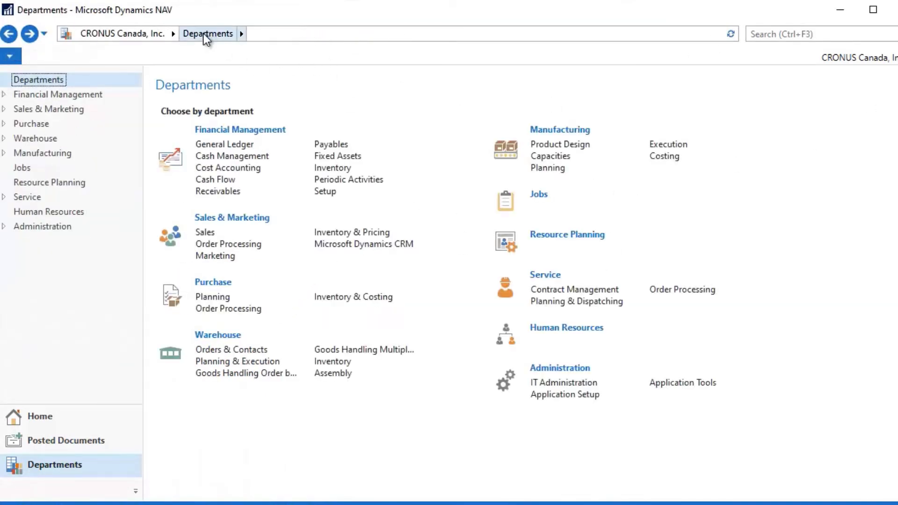
{"action": "left_click", "coordinate": [17, 35]}
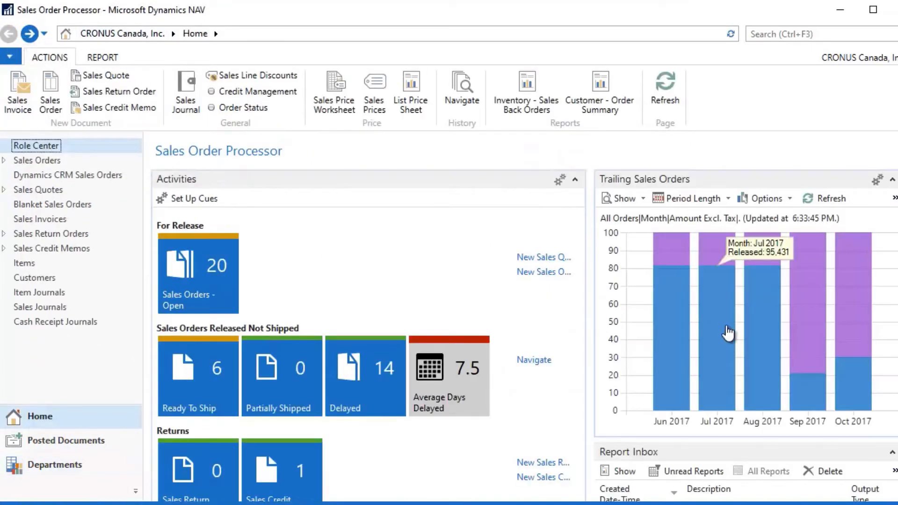
{"action": "scroll", "coordinate": [733, 312], "scroll_direction": "down", "scroll_amount": 3}
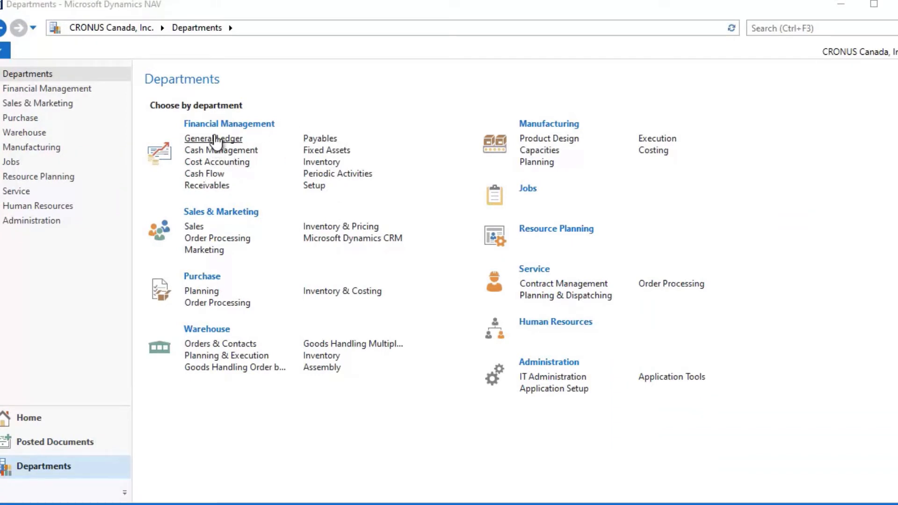
Preview the Aged Accounts Receivable report from Receivables with its existing customer filter, review the aged balances, and close it.
{"action": "left_click", "coordinate": [205, 187]}
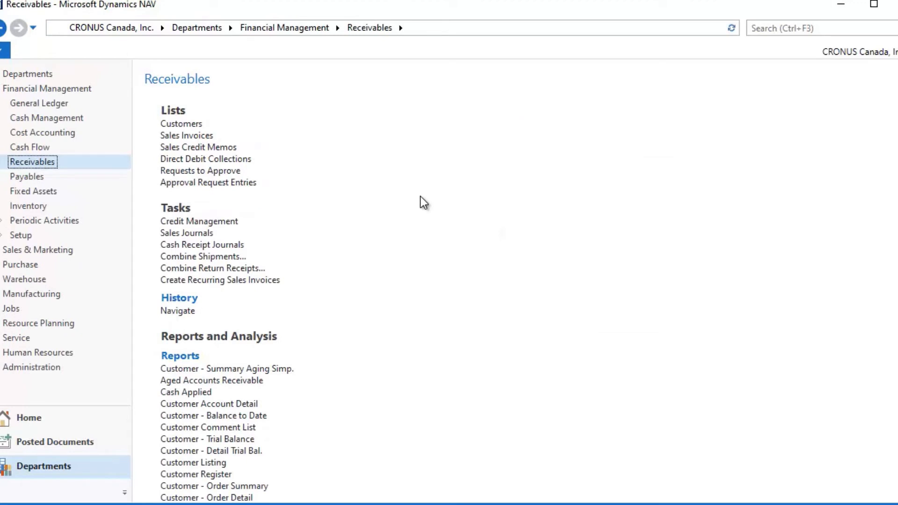
{"action": "left_click", "coordinate": [226, 381]}
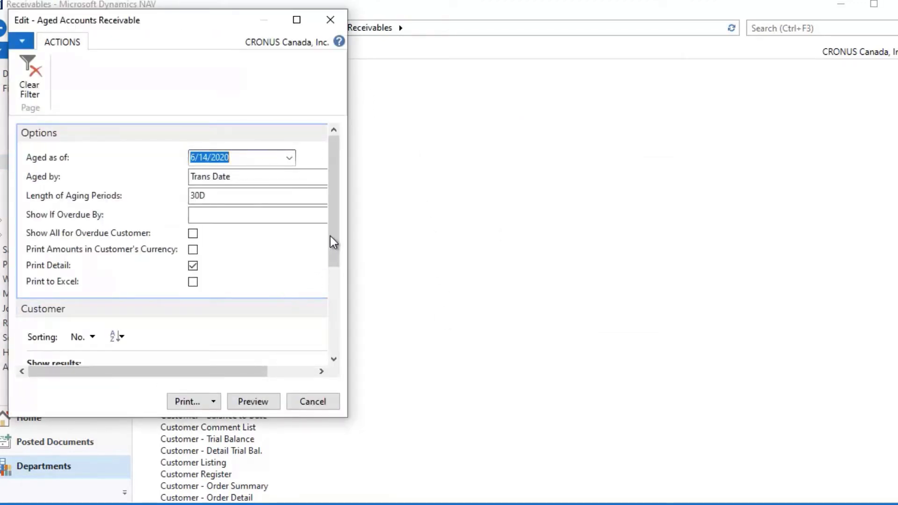
{"action": "left_click_drag", "start_coordinate": [329, 218], "coordinate": [324, 268]}
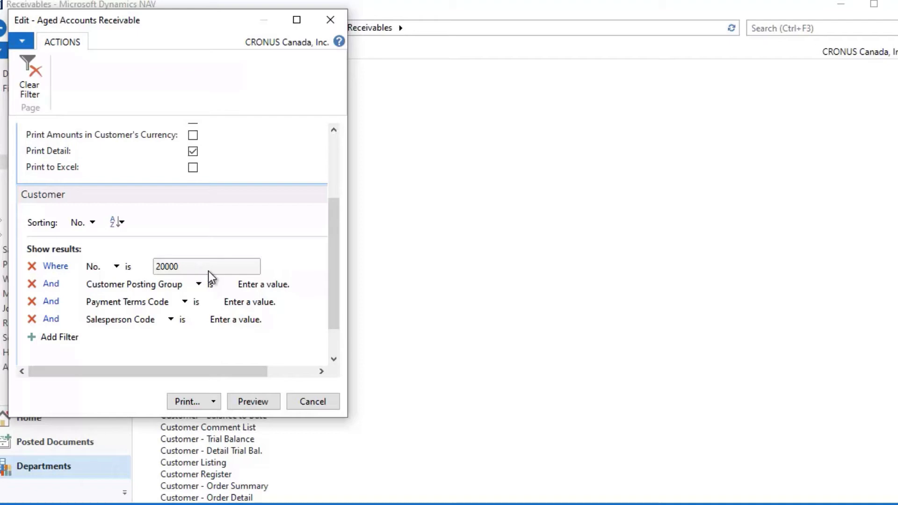
{"action": "left_click", "coordinate": [253, 401]}
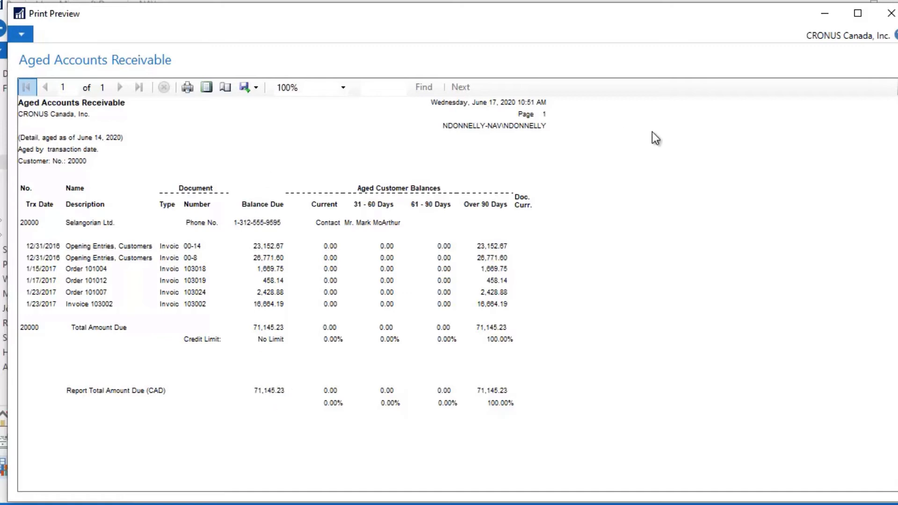
{"action": "left_click", "coordinate": [891, 15]}
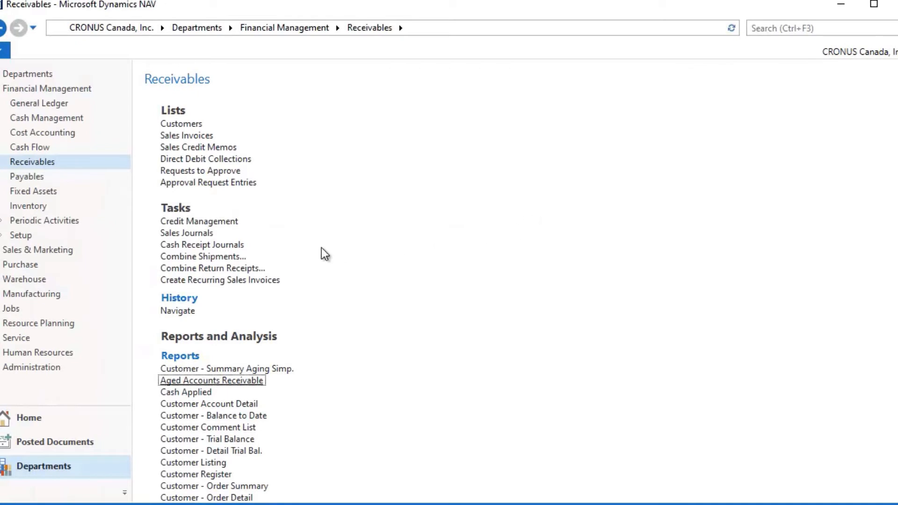
Open the Cash Receipt Journal and set the line's document type to Payment and its account type to Customer.
{"action": "left_click", "coordinate": [198, 245]}
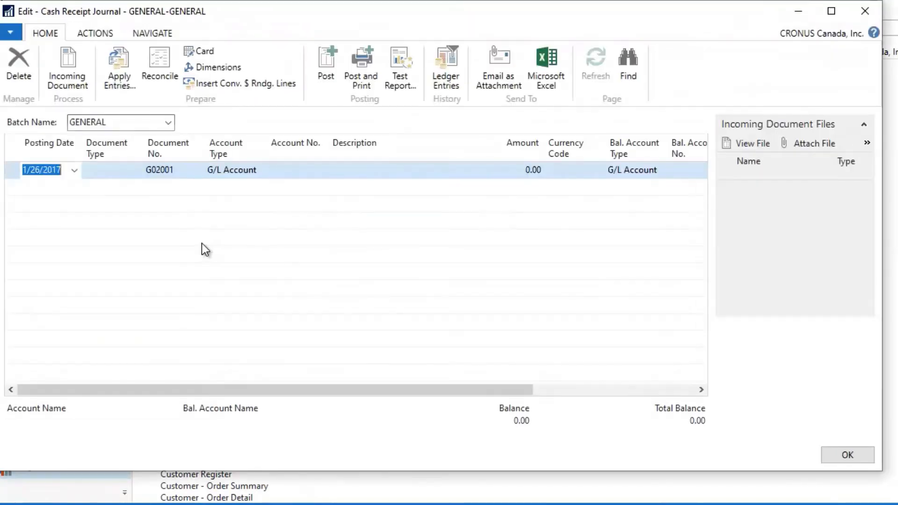
{"action": "left_click", "coordinate": [122, 176]}
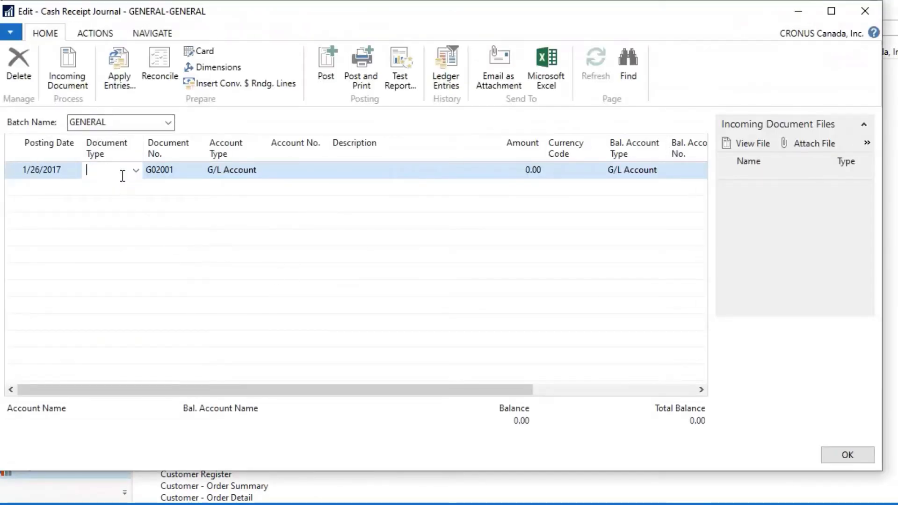
{"action": "left_click", "coordinate": [137, 169]}
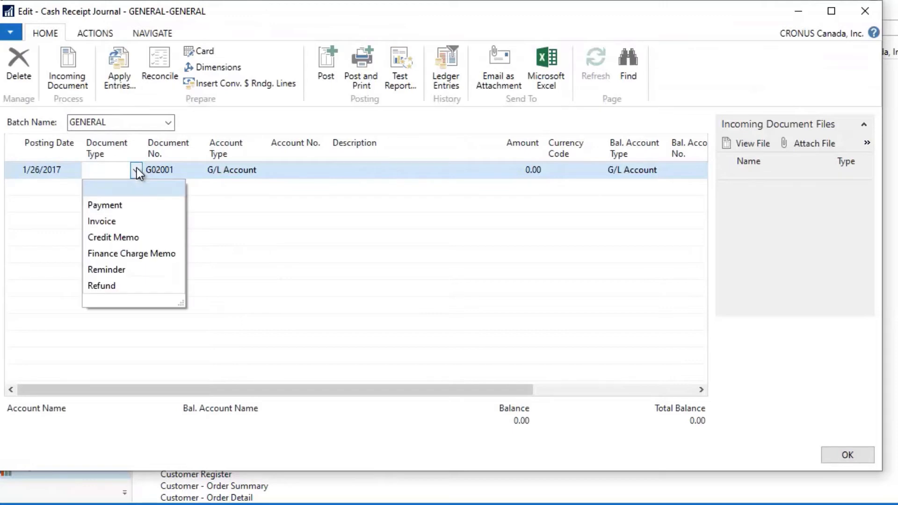
{"action": "left_click", "coordinate": [117, 204]}
{"action": "left_click", "coordinate": [259, 170]}
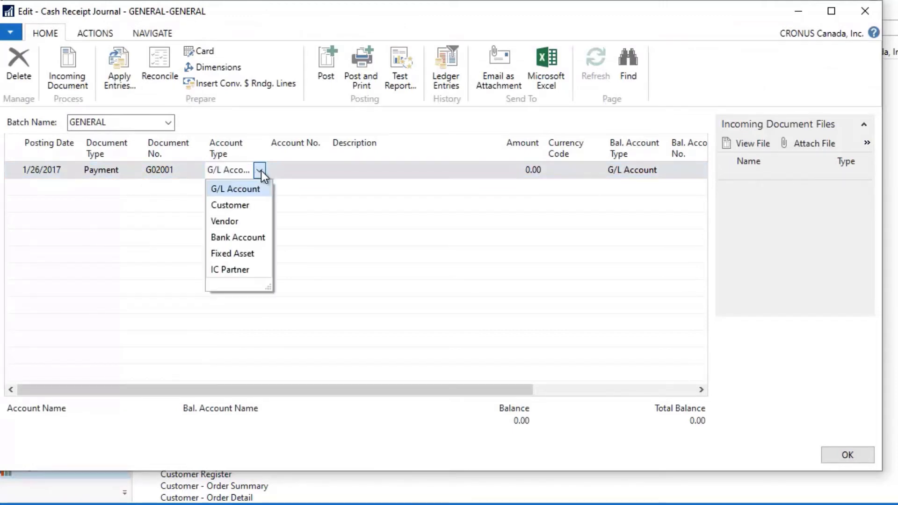
{"action": "left_click", "coordinate": [242, 207]}
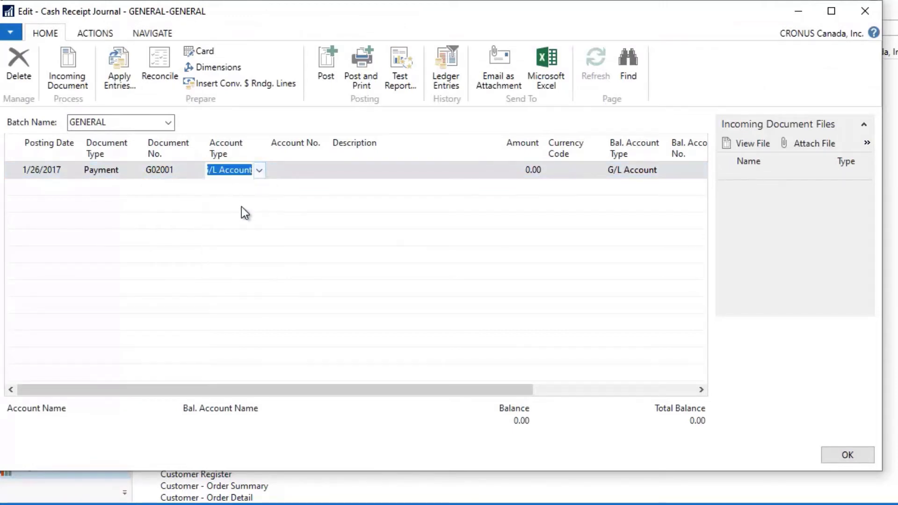
Enter the customer number for Selangorian Ltd. on the payment line and set the amount to -4556.77.
{"action": "left_click", "coordinate": [307, 170]}
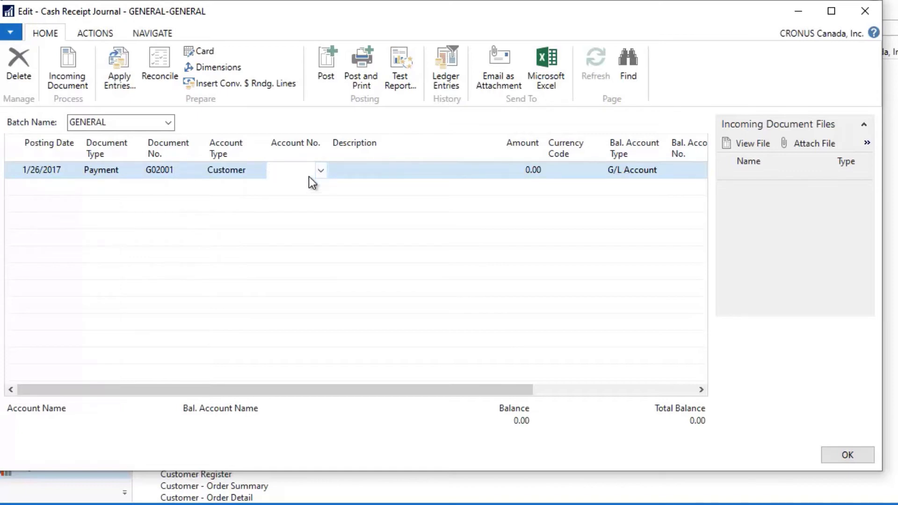
{"action": "type", "text": "2000"}
{"action": "left_click", "coordinate": [290, 215]}
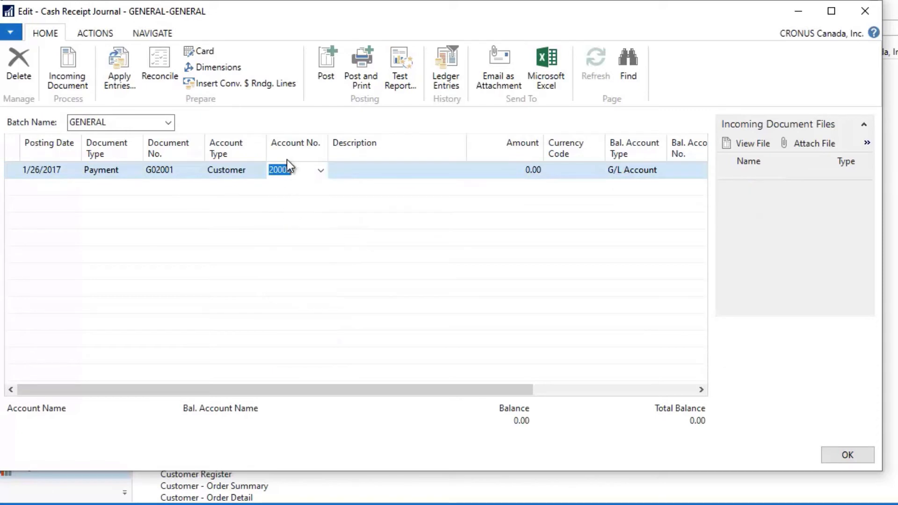
{"action": "key", "text": "Tab"}
{"action": "key", "text": "Tab"}
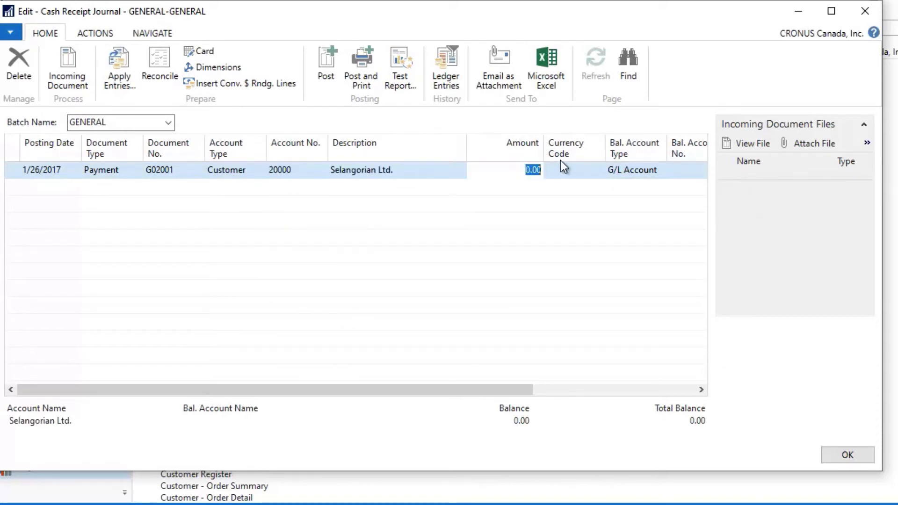
{"action": "mouse_move", "coordinate": [564, 163]}
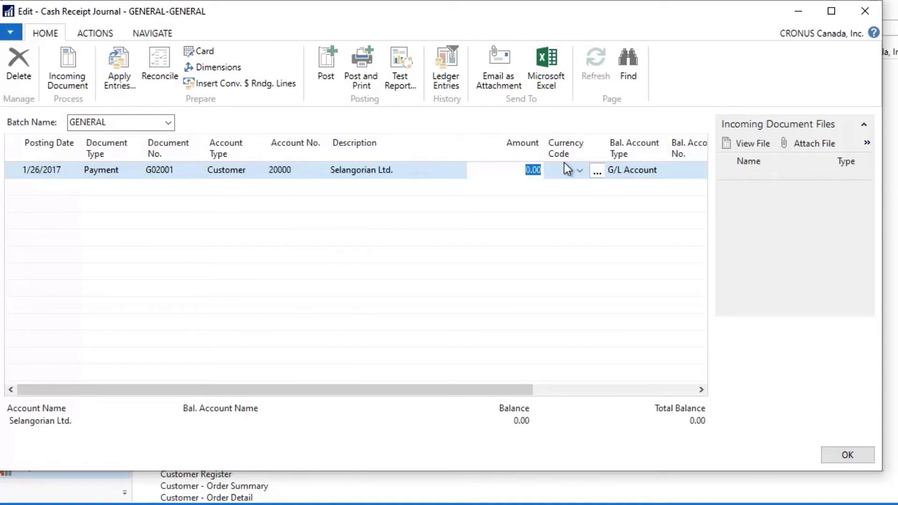
{"action": "key", "text": "BackSpace"}
{"action": "type", "text": "-4556.77"}
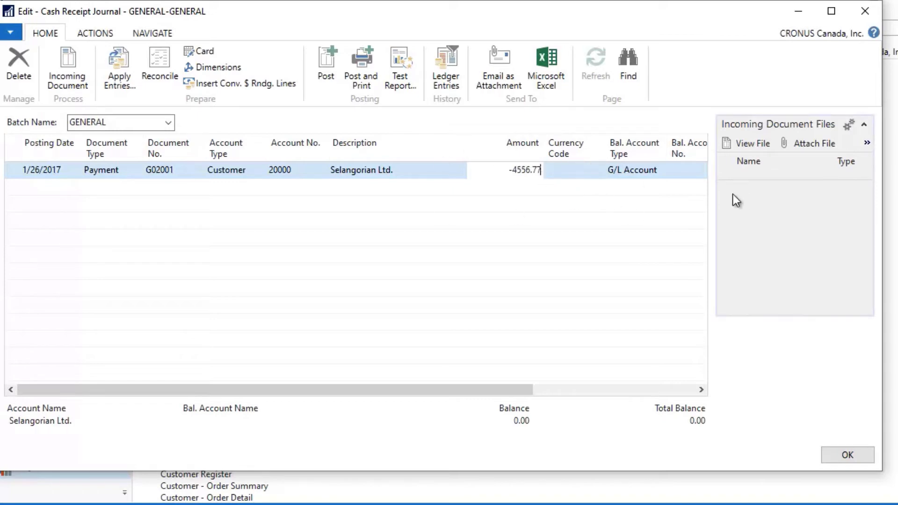
Set the payment line's balancing account type to Bank Account and choose GIRO as the balancing account.
{"action": "left_click", "coordinate": [639, 172]}
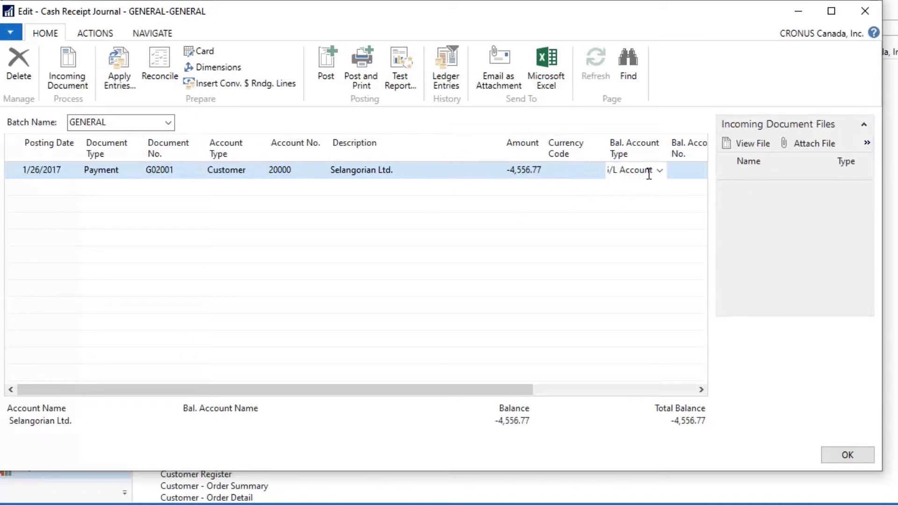
{"action": "left_click", "coordinate": [659, 170]}
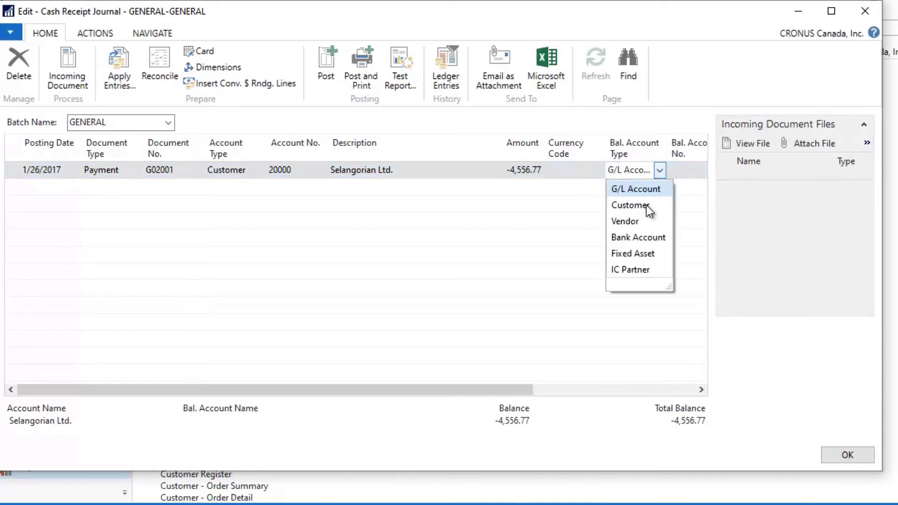
{"action": "left_click", "coordinate": [637, 237]}
{"action": "left_click", "coordinate": [683, 170]}
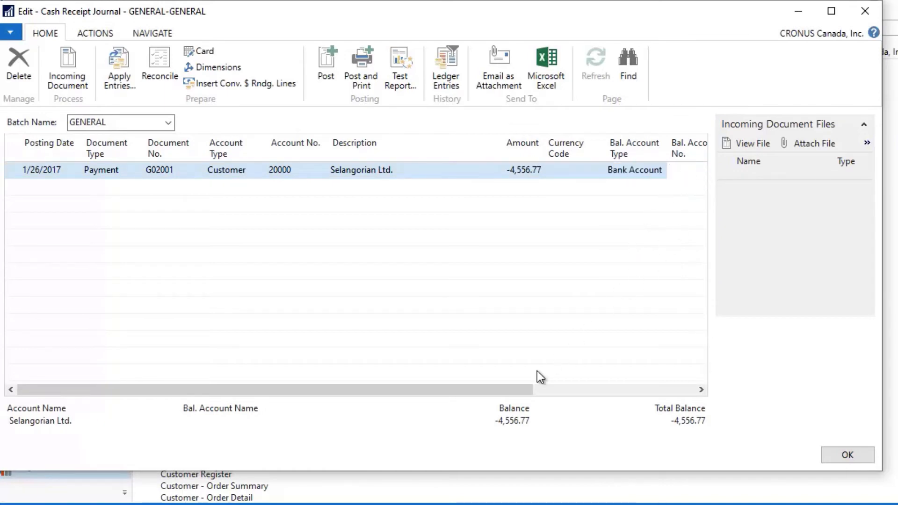
{"action": "left_click_drag", "start_coordinate": [521, 389], "coordinate": [603, 371]}
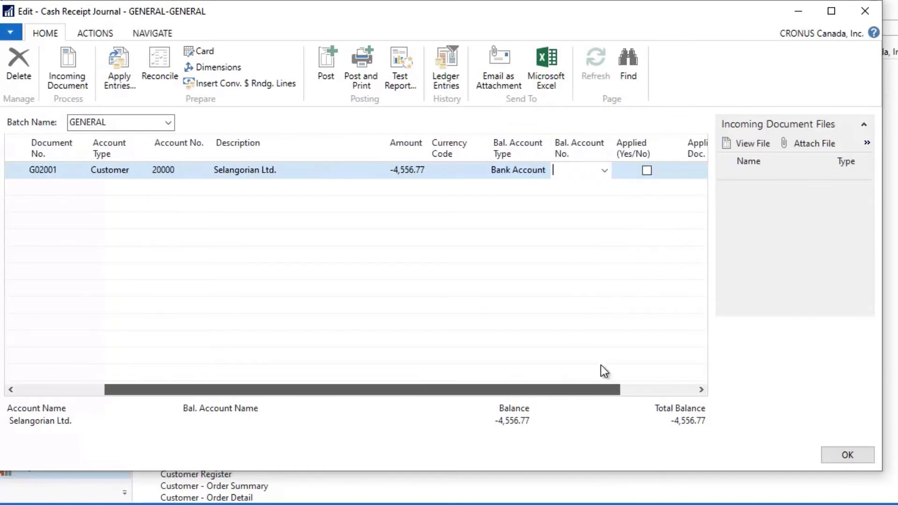
{"action": "left_click", "coordinate": [603, 169]}
{"action": "left_click", "coordinate": [584, 214]}
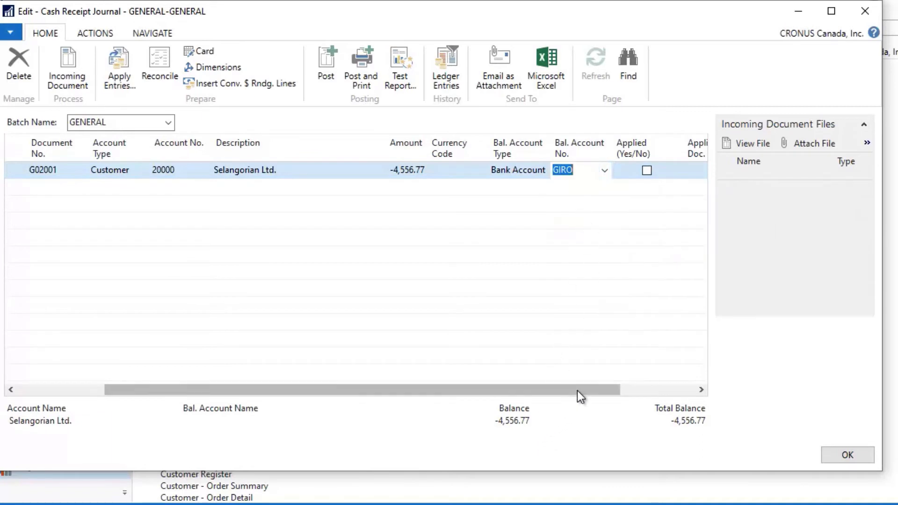
Open the entries to apply for the payment and set the applies-to ID on the 1,669.75, 458.14 and 2,428.88 invoices.
{"action": "left_click_drag", "start_coordinate": [577, 392], "coordinate": [489, 393]}
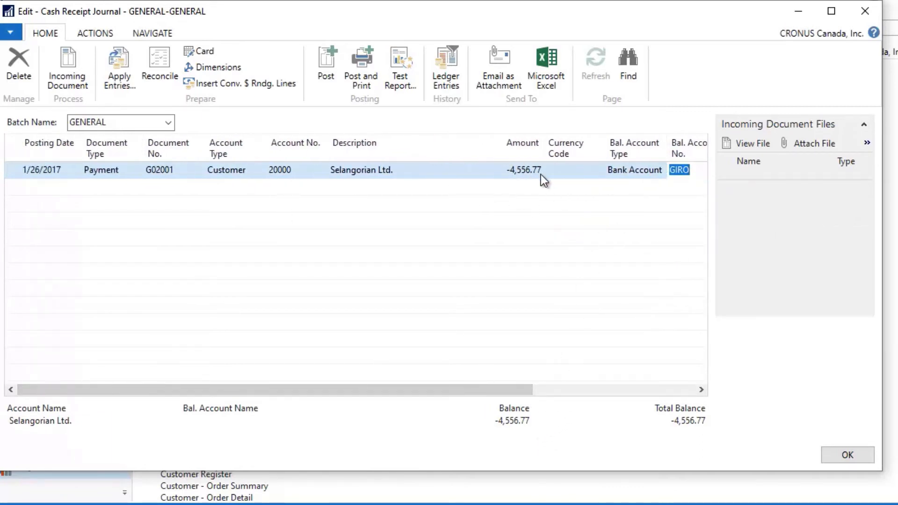
{"action": "left_click", "coordinate": [116, 69]}
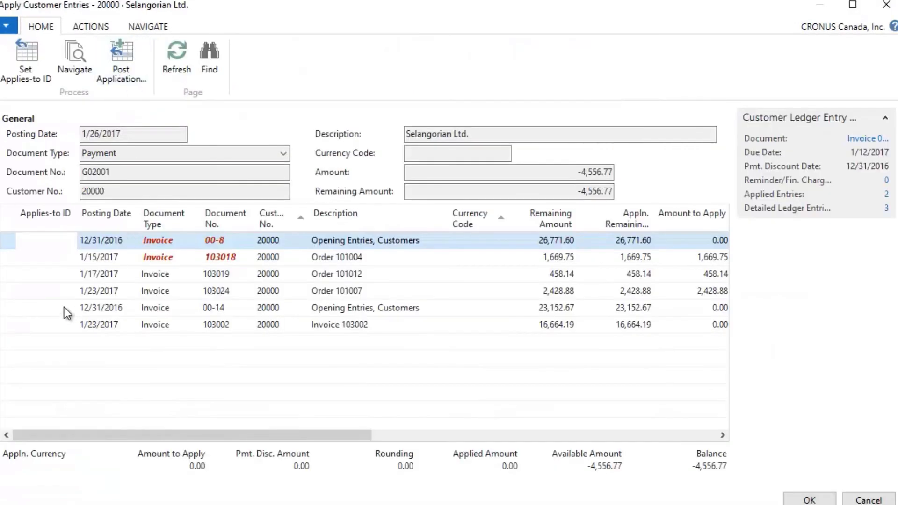
{"action": "left_click", "coordinate": [31, 257]}
{"action": "left_click", "coordinate": [37, 66]}
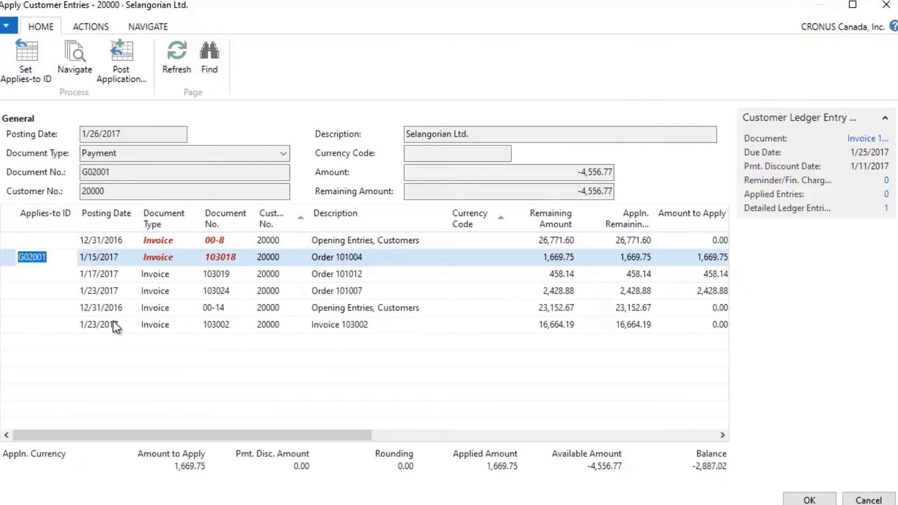
{"action": "left_click", "coordinate": [55, 278]}
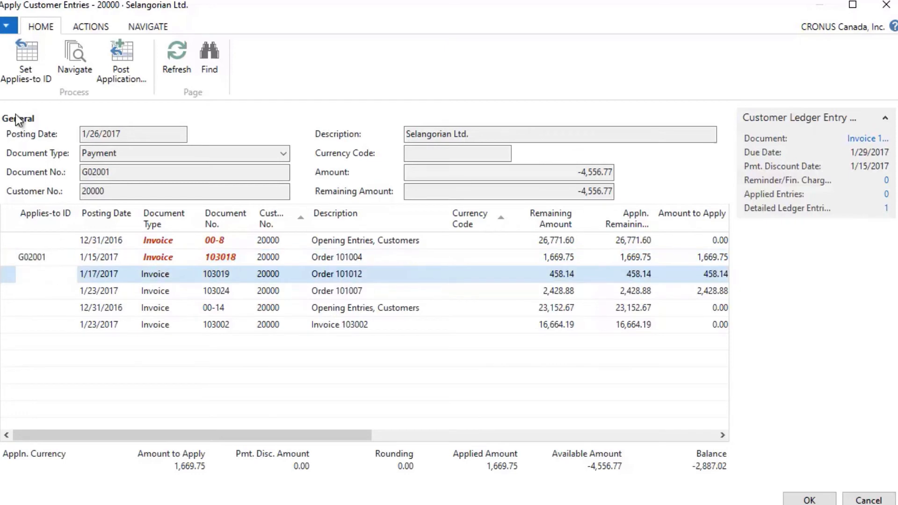
{"action": "left_click", "coordinate": [29, 52]}
{"action": "key", "text": "Down"}
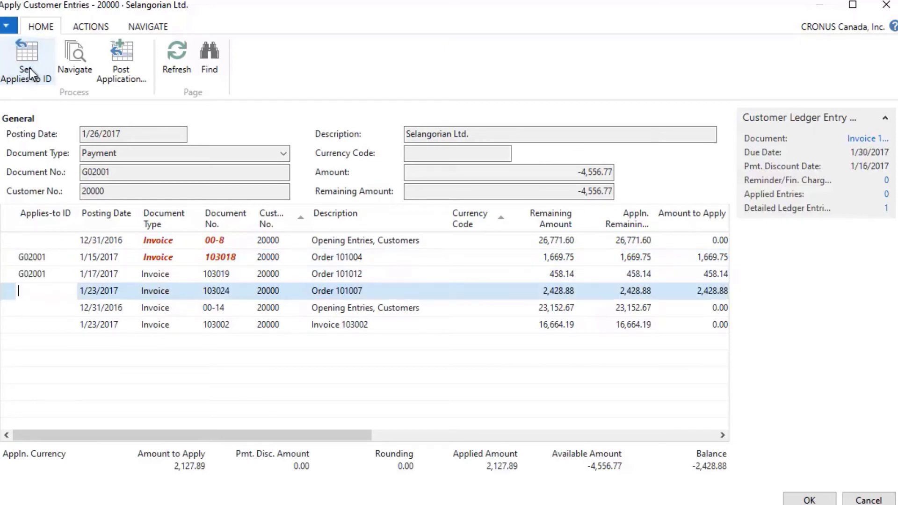
{"action": "left_click", "coordinate": [29, 69]}
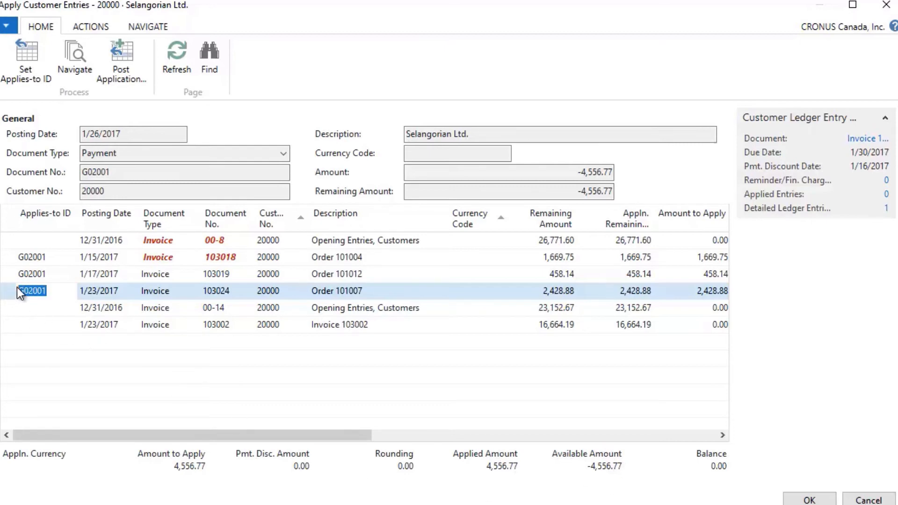
Clear the applies-to ID of the 2,428.88 invoice, check the remaining balance, set the ID again, and accept the application.
{"action": "key", "text": "Delete"}
{"action": "left_click", "coordinate": [41, 271]}
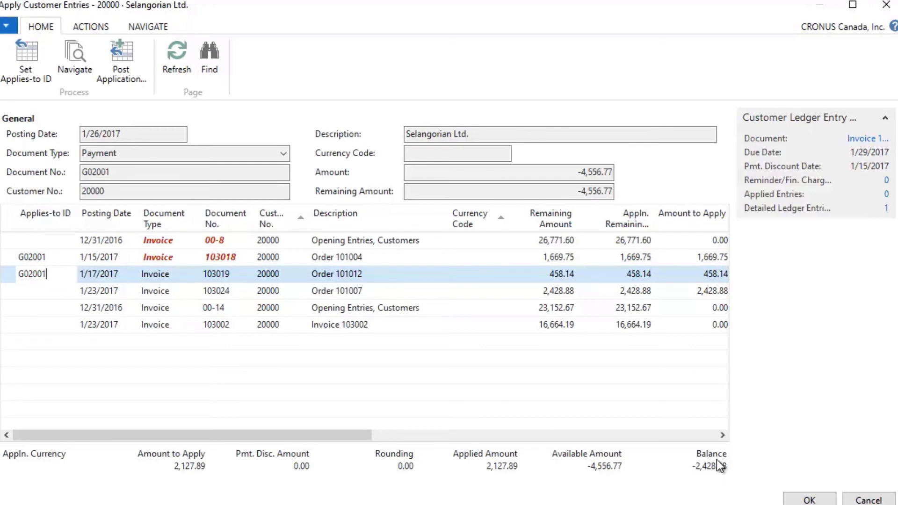
{"action": "left_click", "coordinate": [28, 293]}
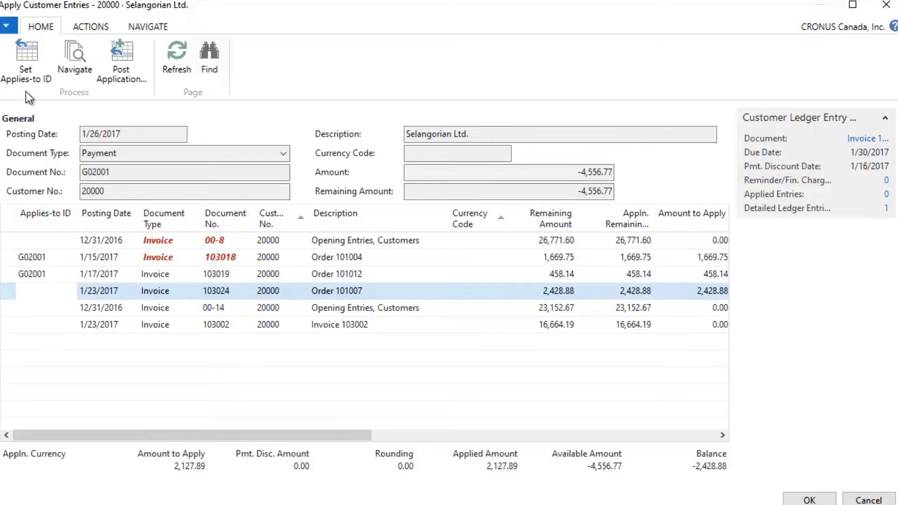
{"action": "left_click", "coordinate": [29, 55]}
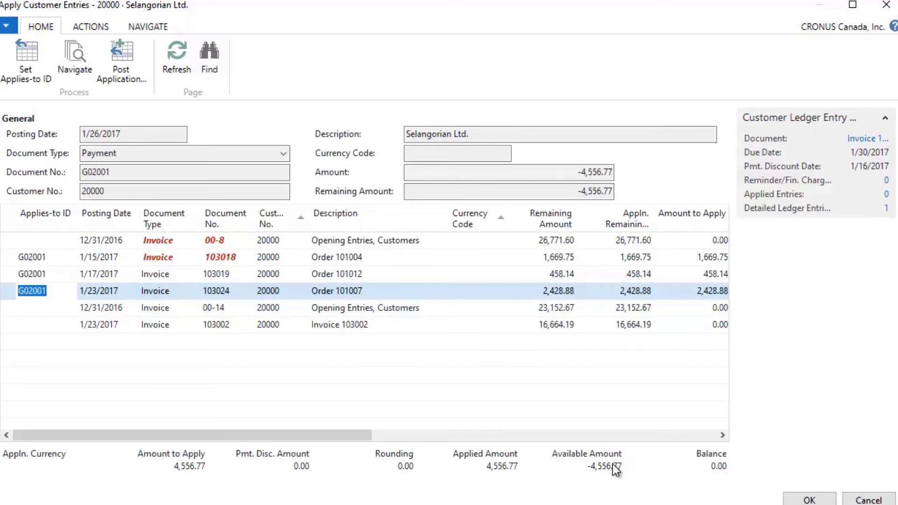
{"action": "left_click", "coordinate": [810, 500]}
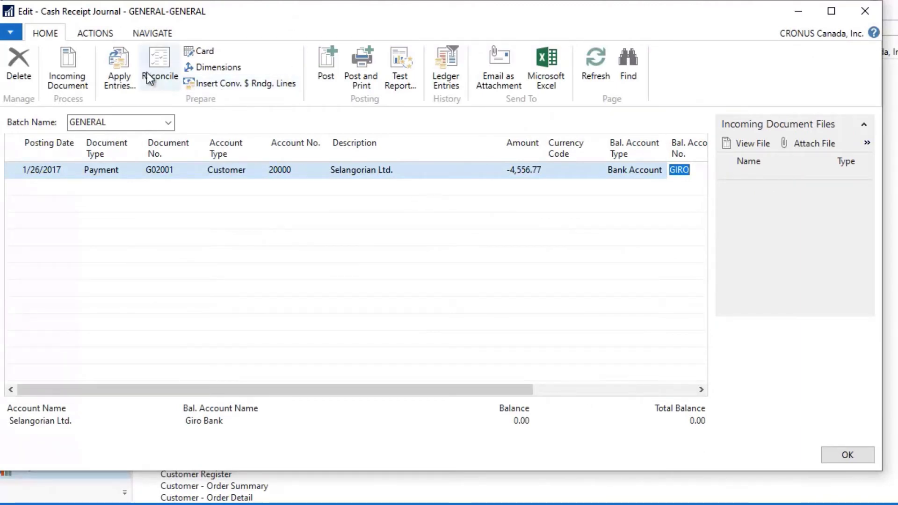
Preview the test report for the GENERAL cash receipt journal batch, check it, and close the preview.
{"action": "left_click", "coordinate": [403, 67]}
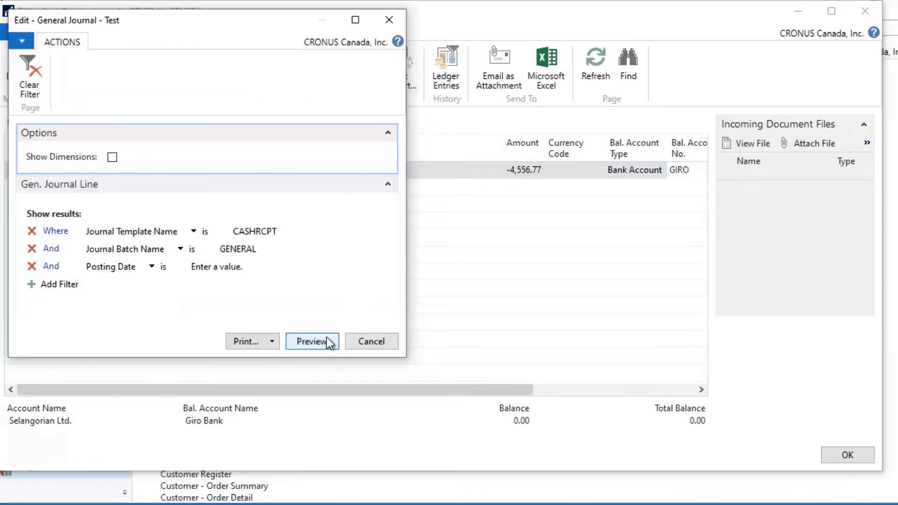
{"action": "left_click", "coordinate": [327, 341]}
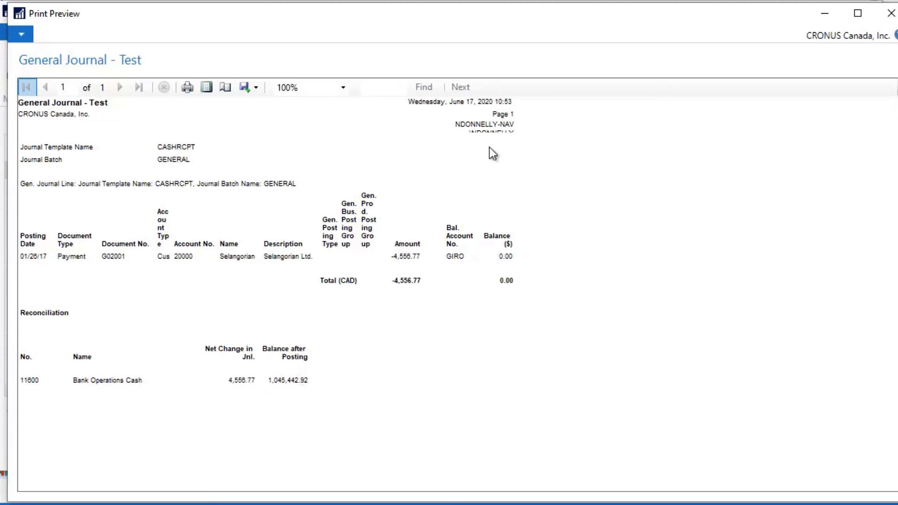
{"action": "left_click", "coordinate": [892, 13]}
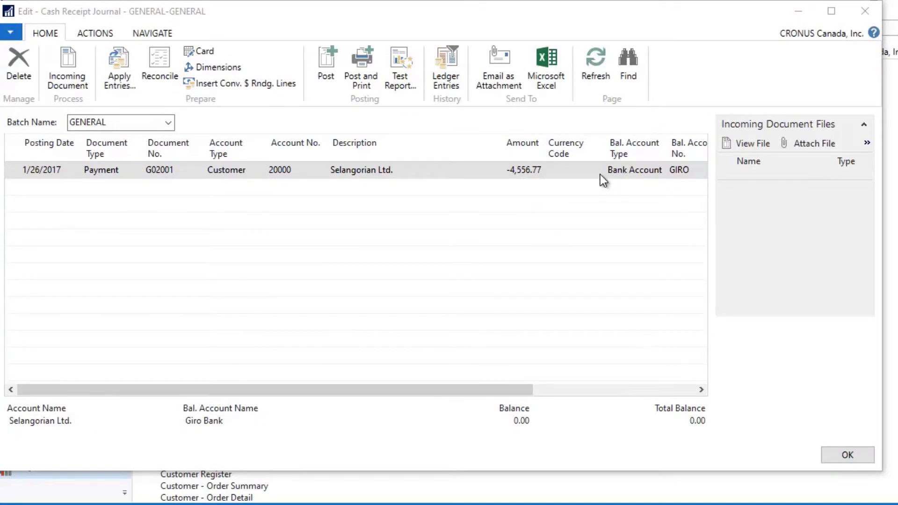
Post the Selangorian Ltd. payment in the cash receipt journal and close the journal.
{"action": "left_click", "coordinate": [330, 61]}
{"action": "left_click", "coordinate": [441, 264]}
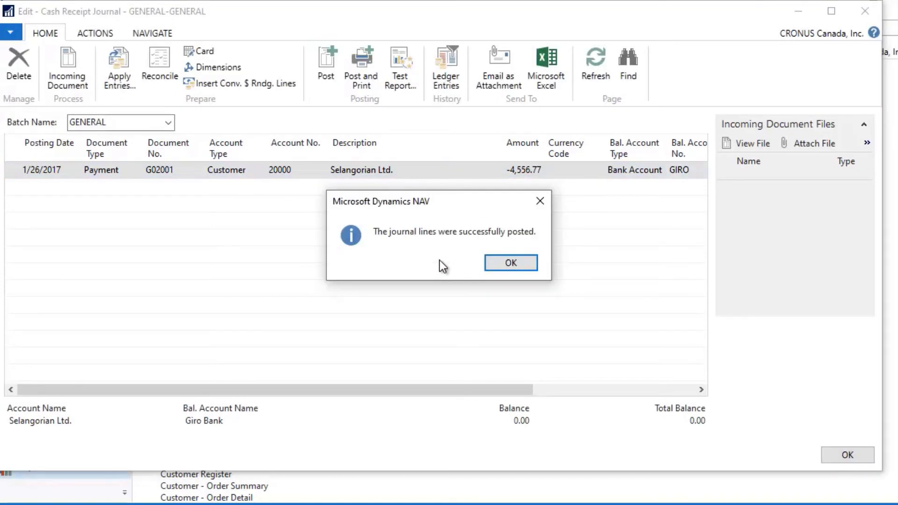
{"action": "left_click", "coordinate": [523, 263]}
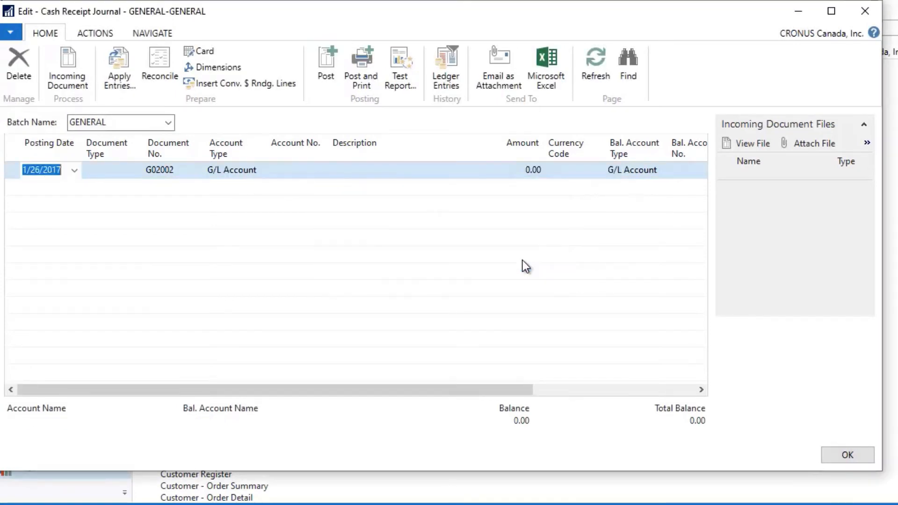
{"action": "left_click", "coordinate": [864, 12]}
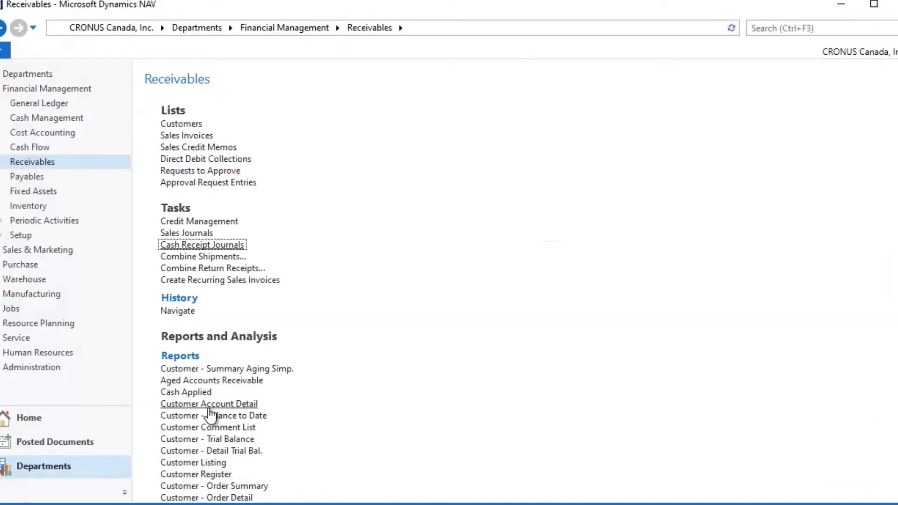
Preview the Aged Accounts Receivable report with detail, keeping the existing customer filter and aging options.
{"action": "left_click", "coordinate": [225, 381]}
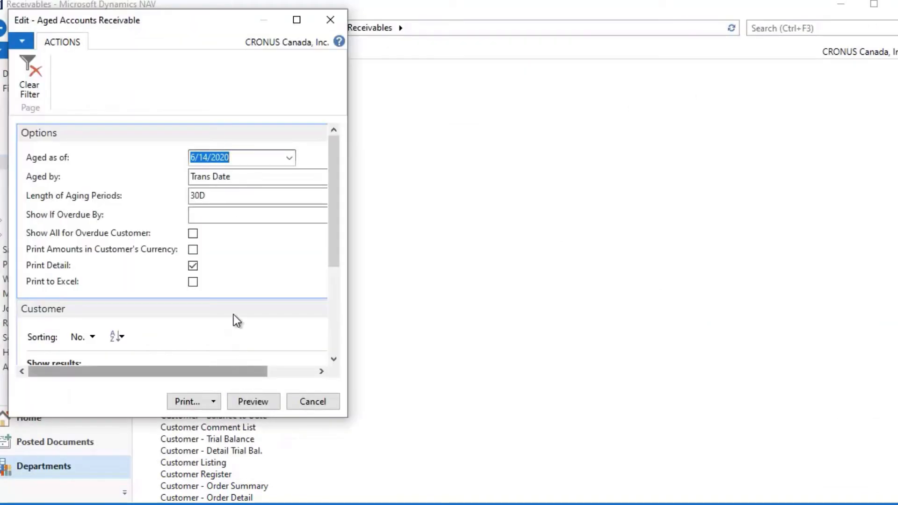
{"action": "left_click_drag", "start_coordinate": [330, 237], "coordinate": [325, 299]}
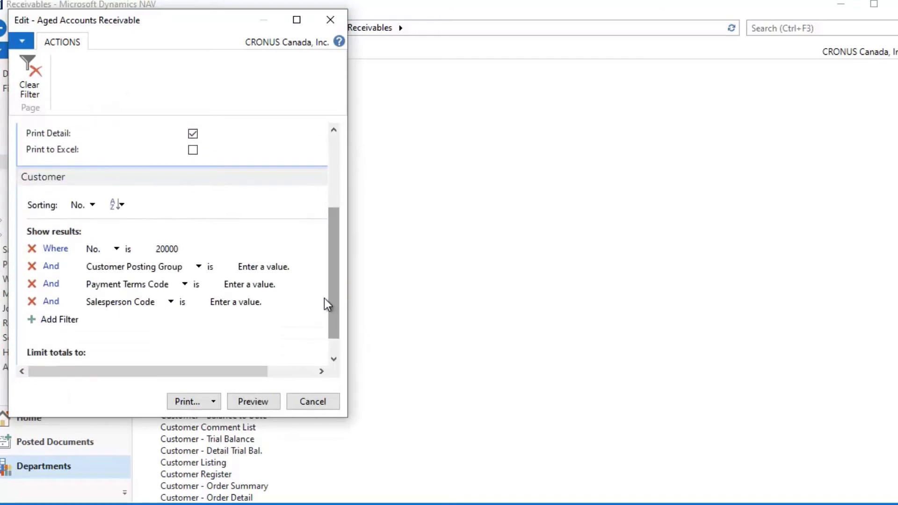
{"action": "left_click", "coordinate": [254, 402]}
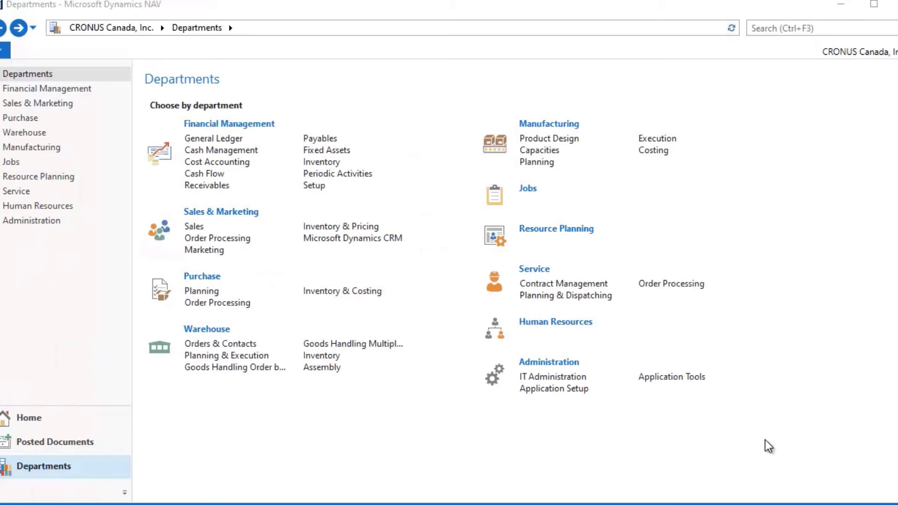
Go to the General Ledger area and look at the IC General Journal, IC Inbox Transactions and IC Outbox Transactions.
{"action": "left_click", "coordinate": [215, 139]}
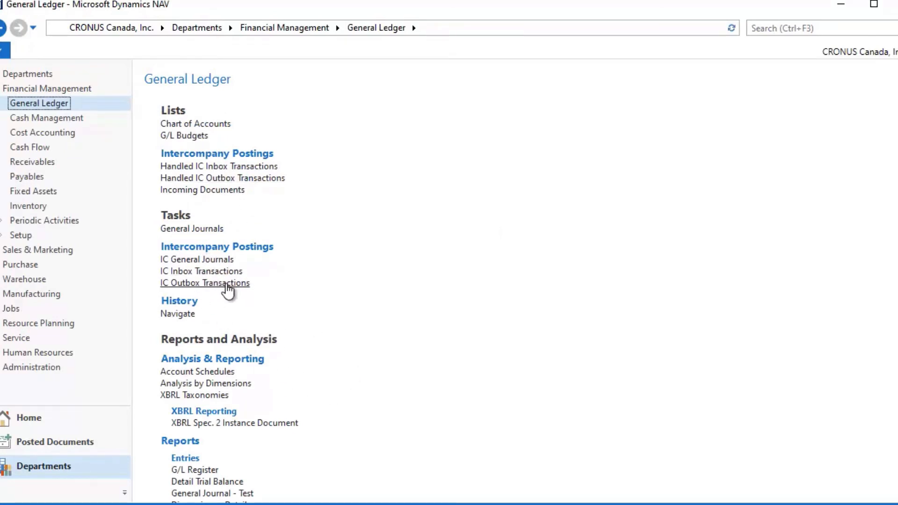
{"action": "left_click", "coordinate": [211, 260]}
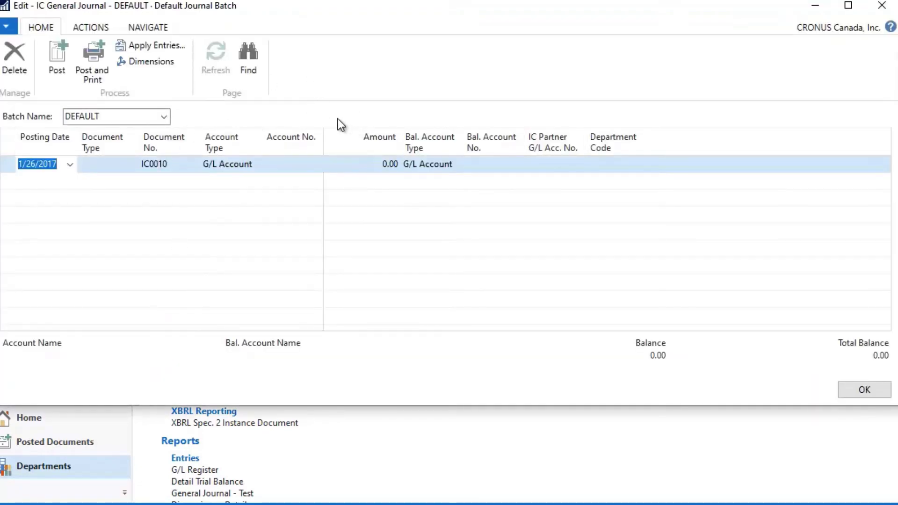
{"action": "key", "text": "Escape"}
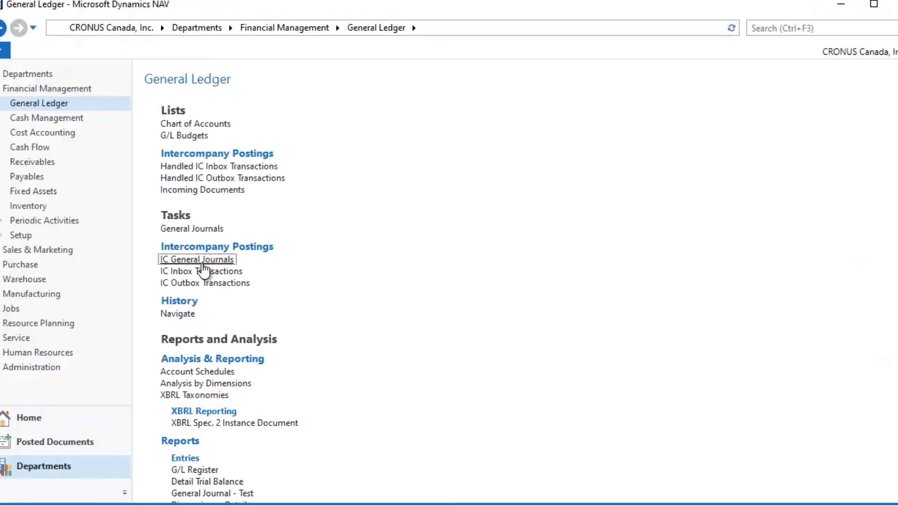
{"action": "left_click", "coordinate": [202, 273]}
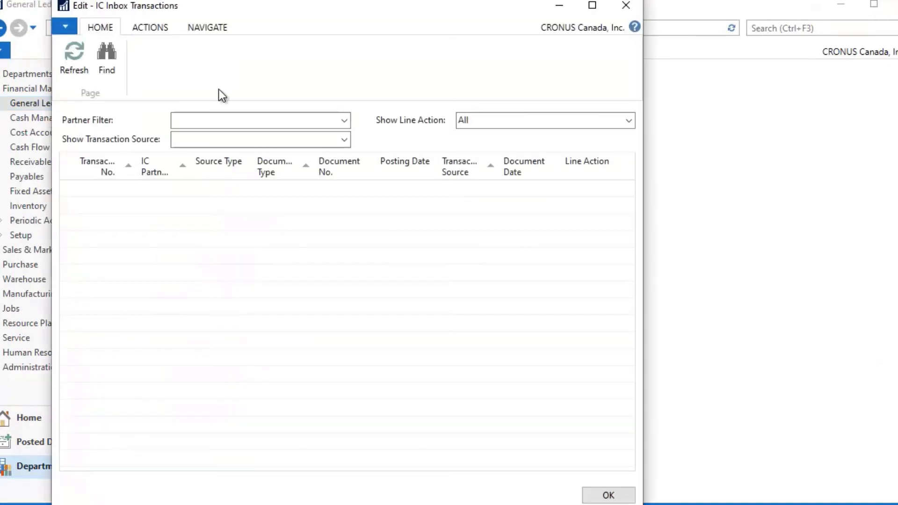
{"action": "left_click", "coordinate": [626, 6]}
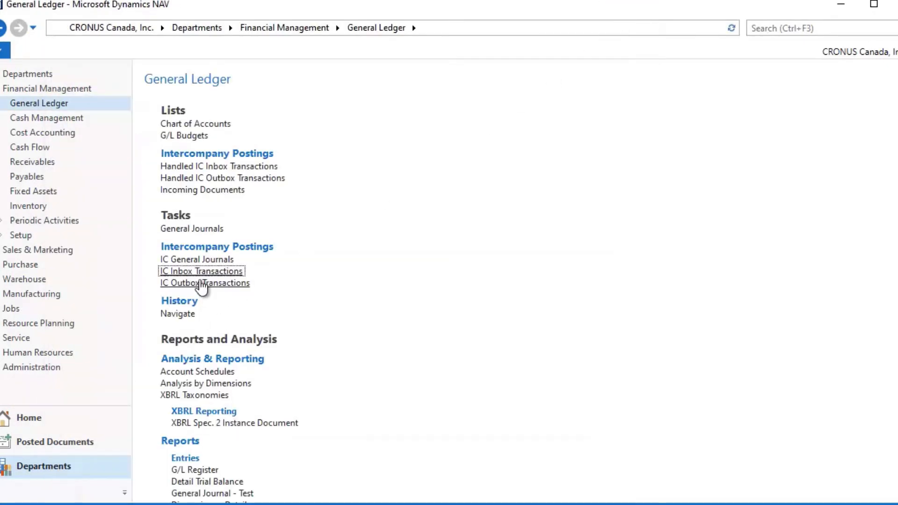
{"action": "left_click", "coordinate": [203, 284]}
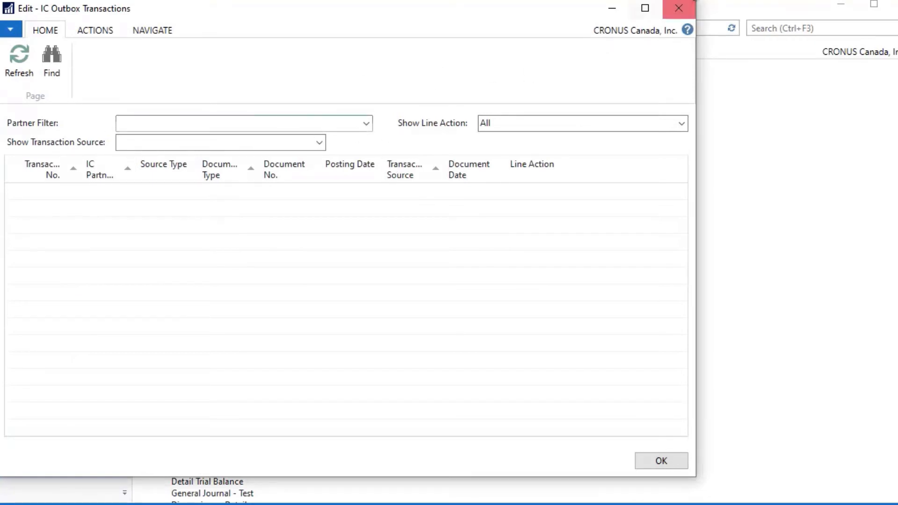
{"action": "left_click", "coordinate": [682, 8]}
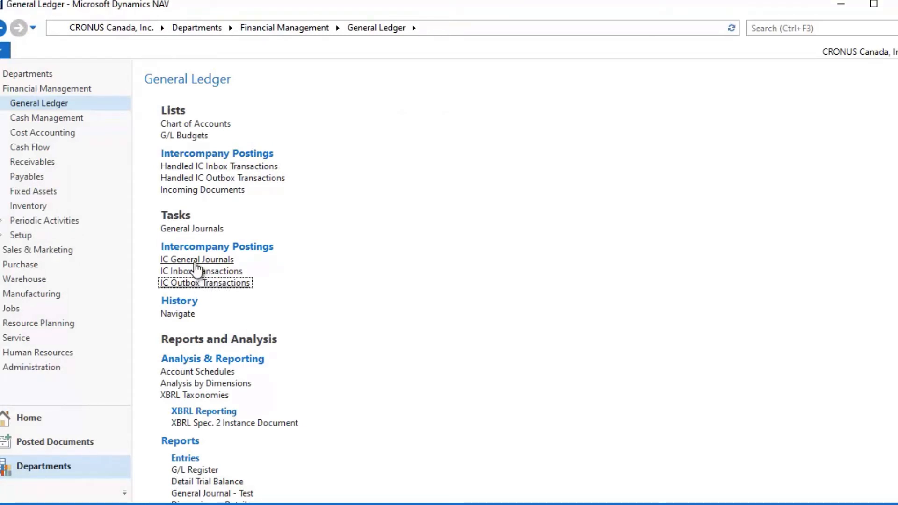
Open the IC General Journal and set the first line's document type to Payment.
{"action": "left_click", "coordinate": [197, 262]}
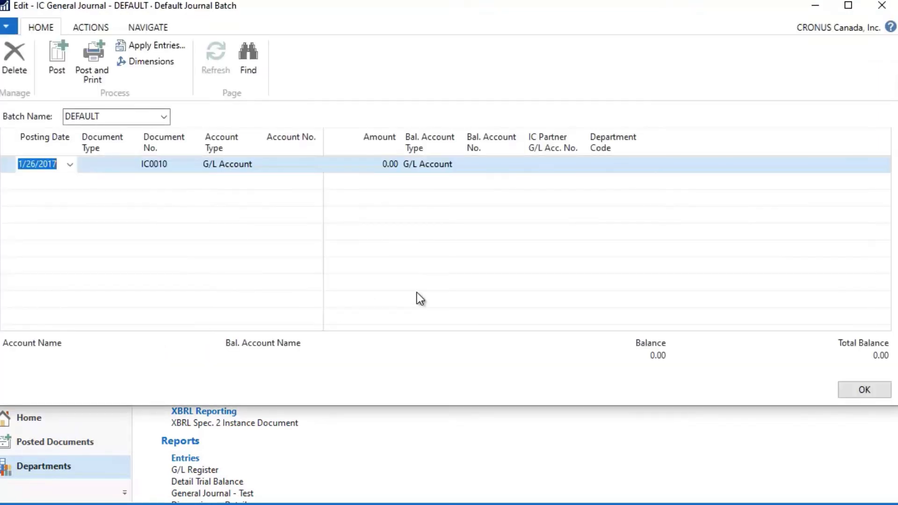
{"action": "left_click", "coordinate": [99, 165]}
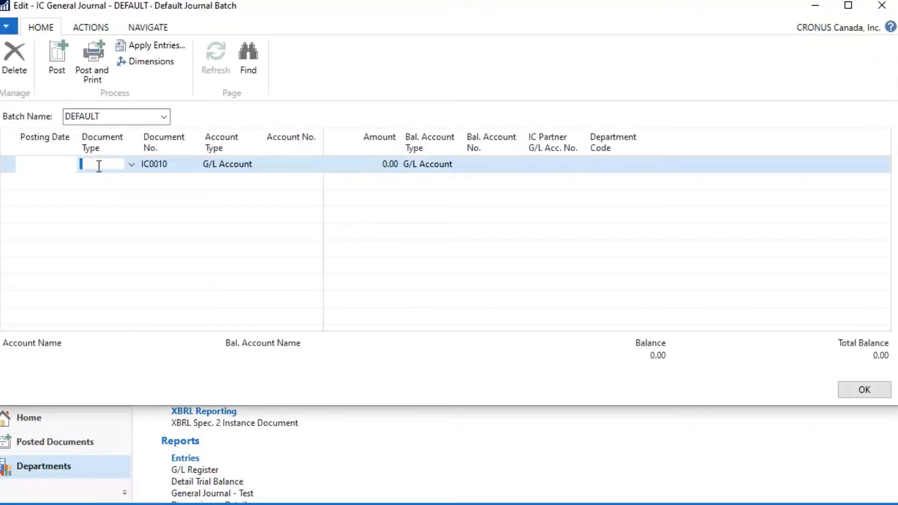
{"action": "left_click", "coordinate": [130, 165]}
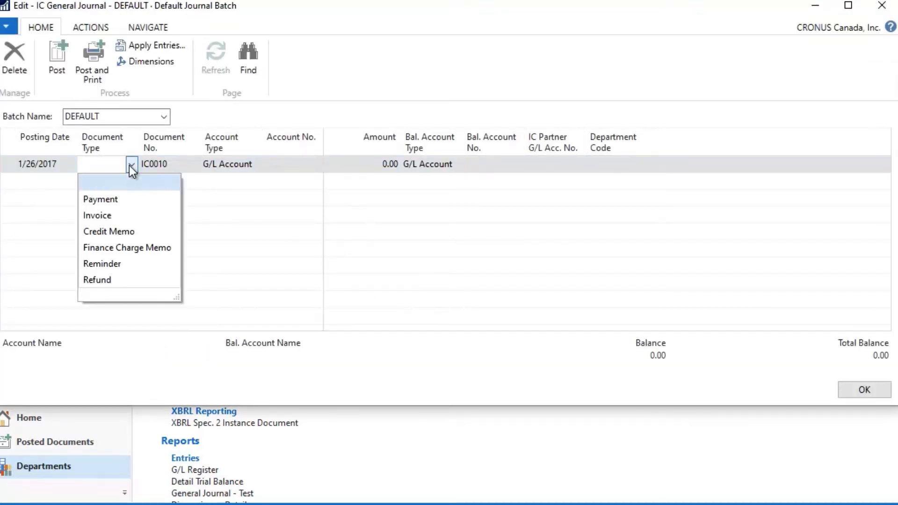
{"action": "left_click", "coordinate": [108, 200]}
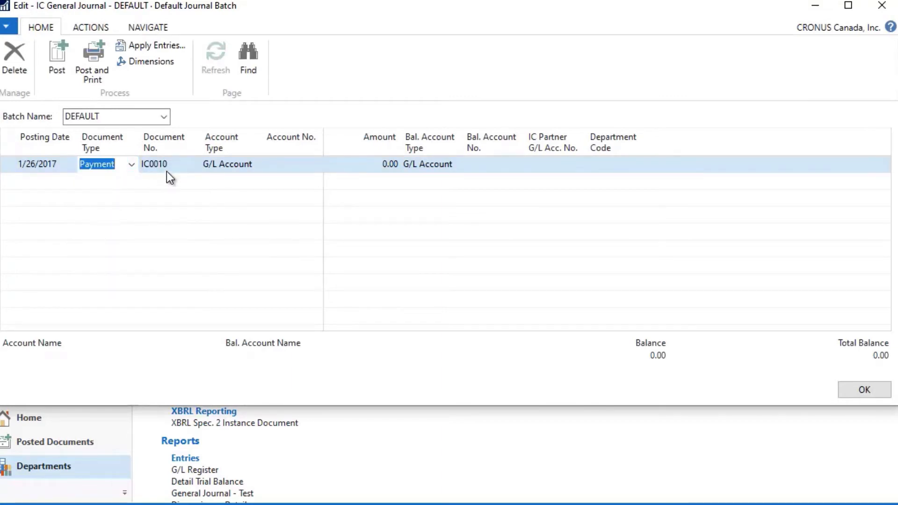
Set the payment line's account type to IC Partner and choose IC40 (Cronus US) as the account.
{"action": "left_click", "coordinate": [211, 165]}
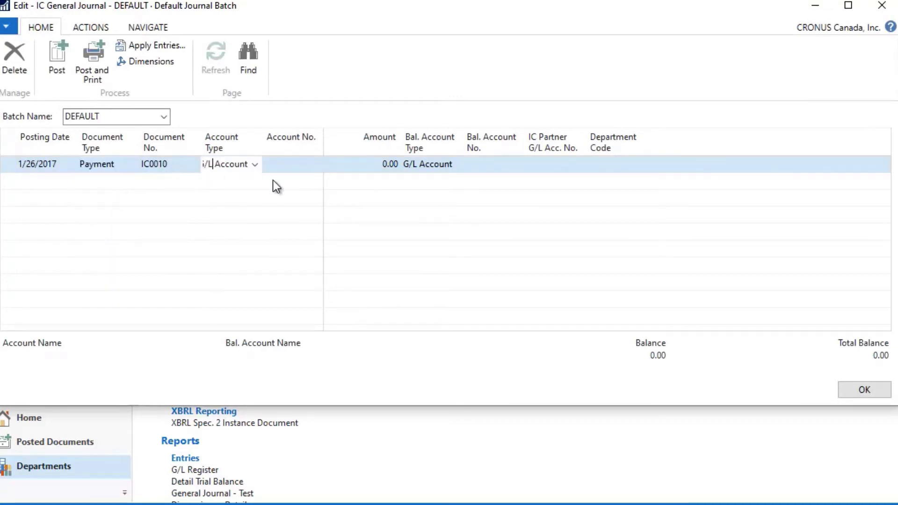
{"action": "left_click", "coordinate": [257, 165]}
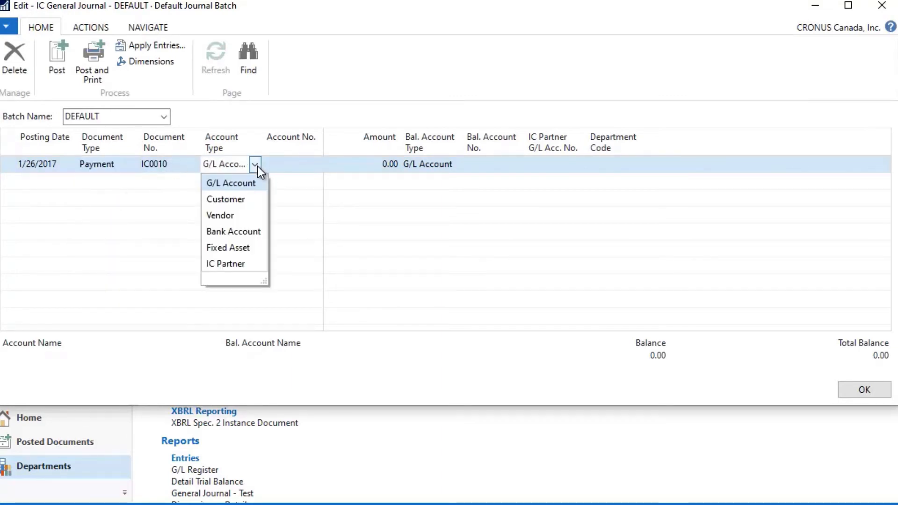
{"action": "left_click", "coordinate": [224, 264]}
{"action": "left_click", "coordinate": [281, 164]}
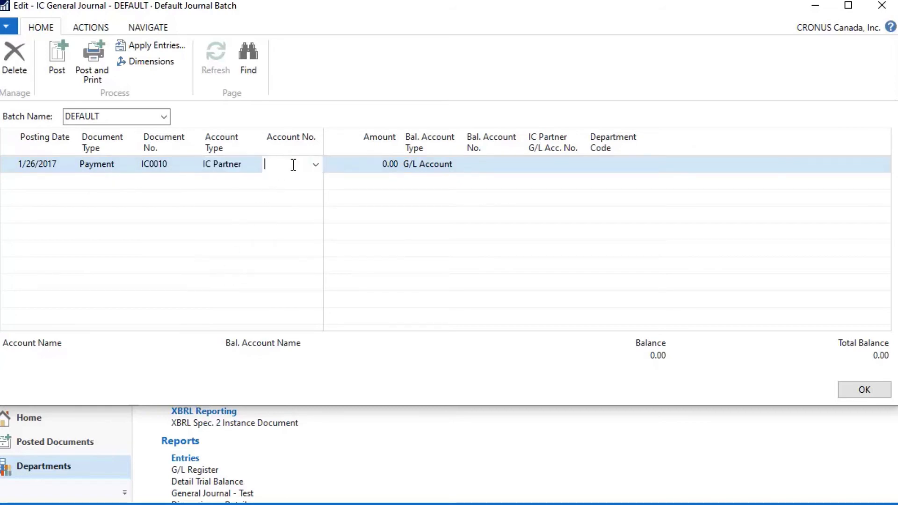
{"action": "left_click", "coordinate": [315, 164]}
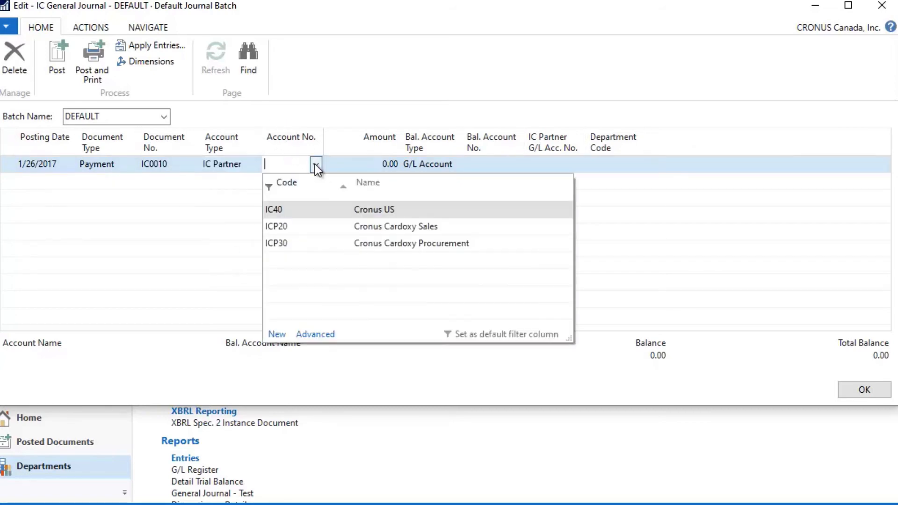
{"action": "left_click", "coordinate": [276, 211]}
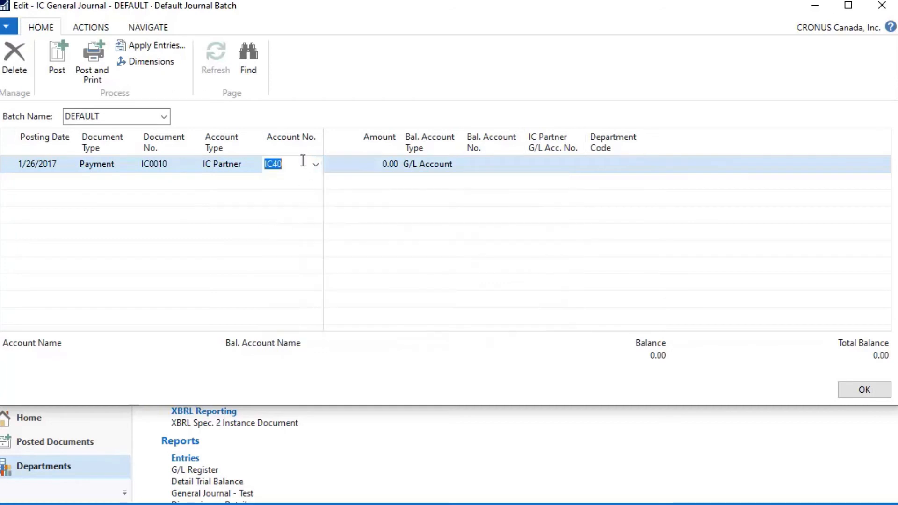
Set the payment line's amount to 7,500 and its balancing account to G/L account 65100 (Cleaning).
{"action": "left_click", "coordinate": [375, 169]}
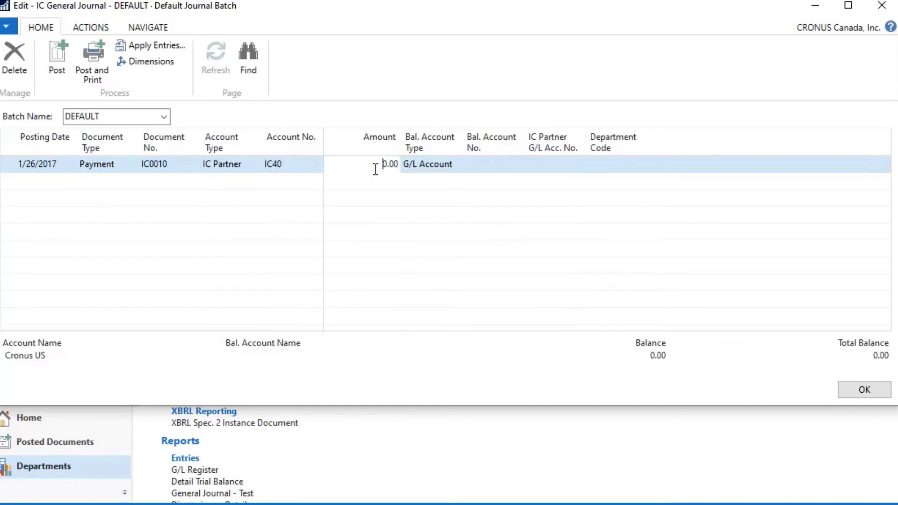
{"action": "type", "text": "750"}
{"action": "key", "text": "Tab"}
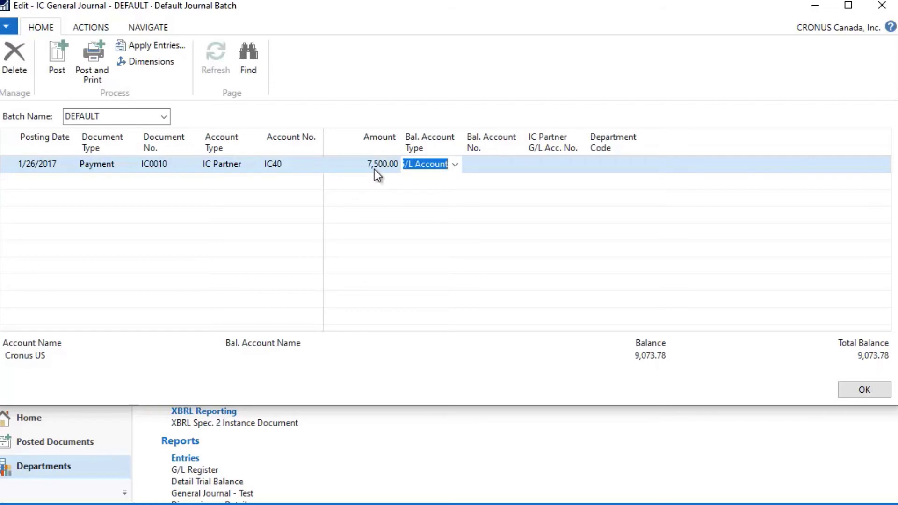
{"action": "key", "text": "Tab"}
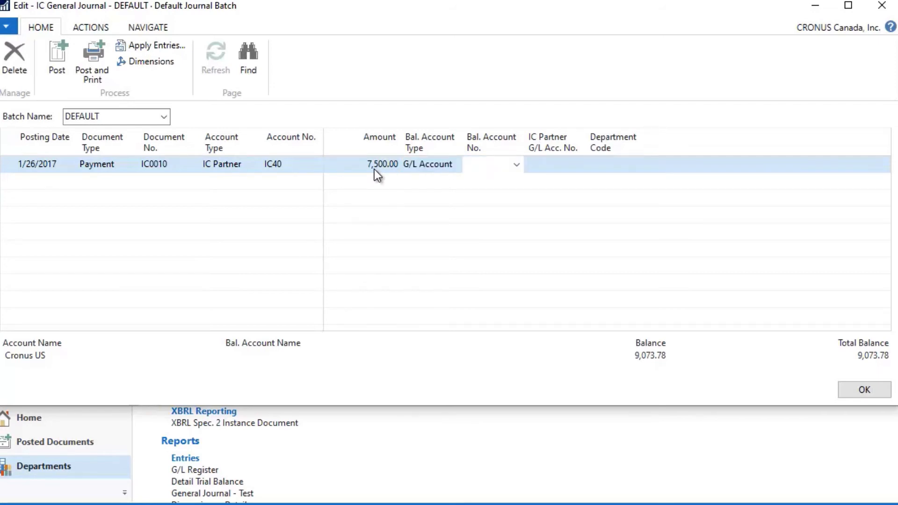
{"action": "type", "text": "65100"}
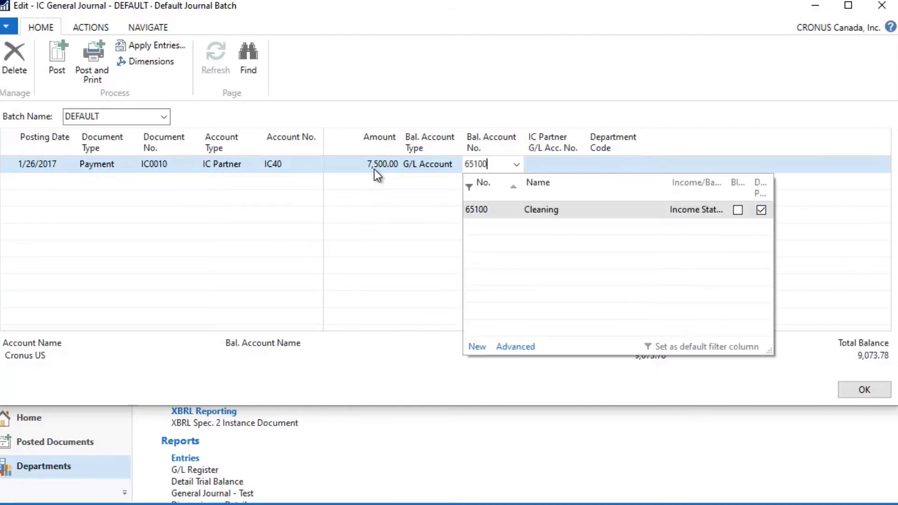
{"action": "key", "text": "Tab"}
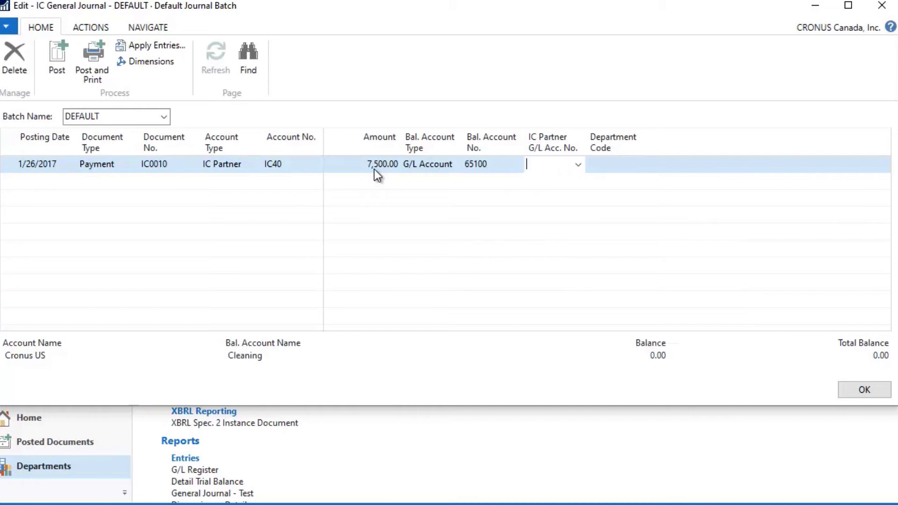
Set the line's IC partner G/L account to 65100 and its department code to ADM.
{"action": "type", "text": "65100"}
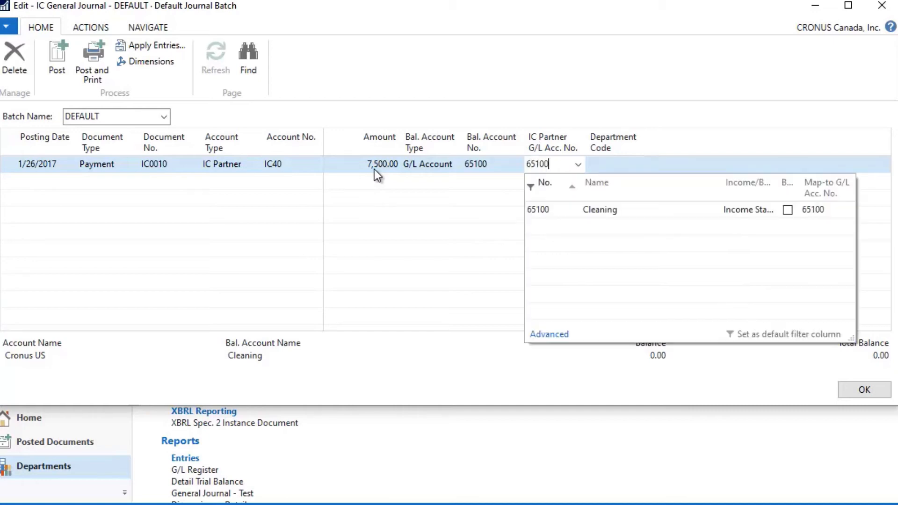
{"action": "key", "text": "Tab"}
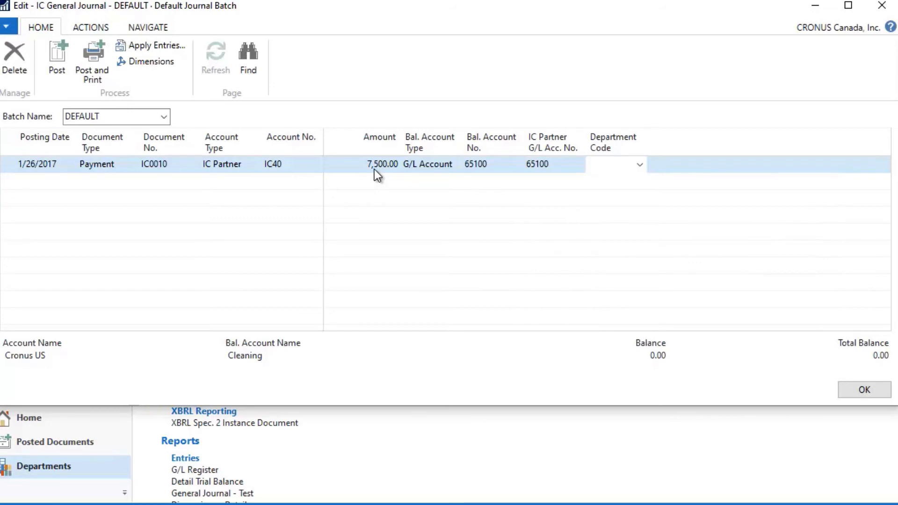
{"action": "type", "text": "ad"}
{"action": "key", "text": "Return"}
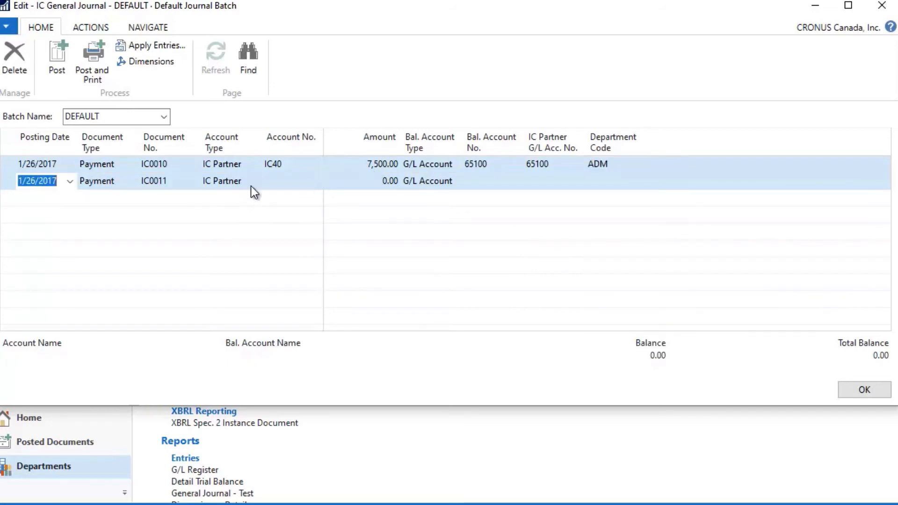
Set the account of the second IC journal line to partner IC40.
{"action": "left_click", "coordinate": [283, 180]}
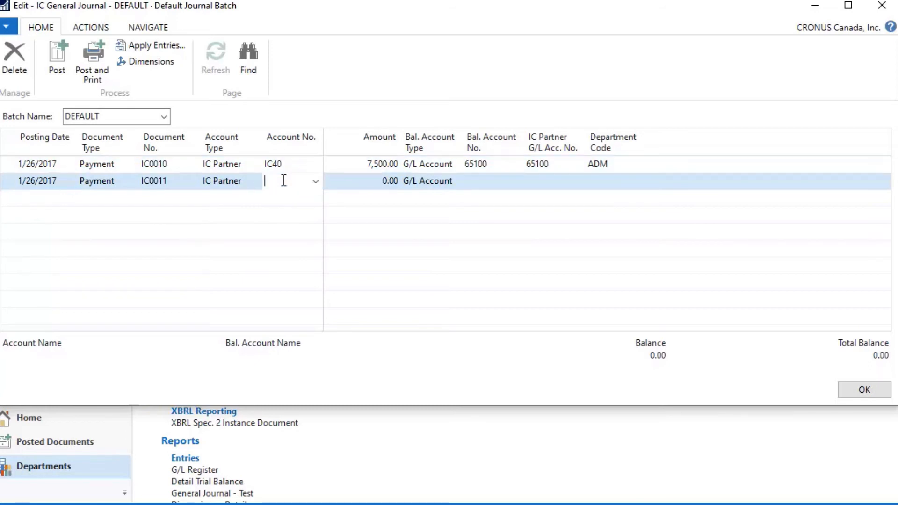
{"action": "type", "text": "IC40"}
{"action": "key", "text": "Return"}
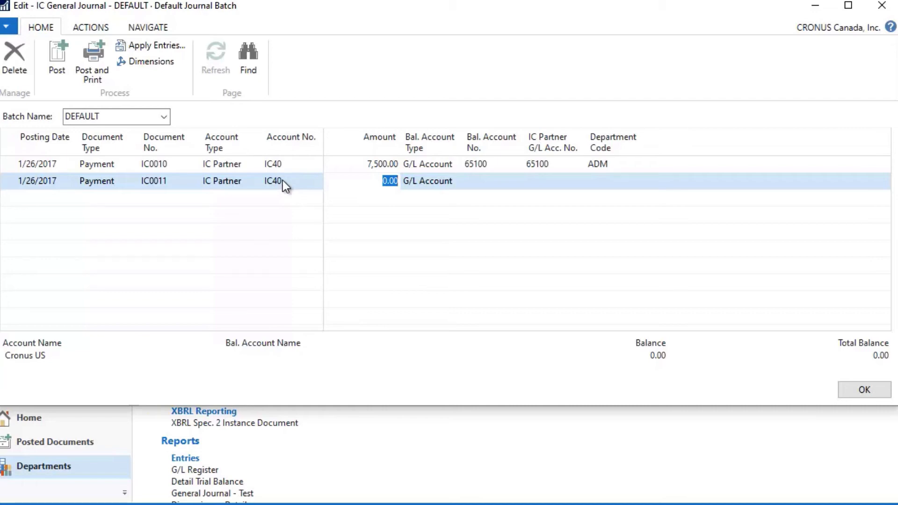
Set the second payment line's amount to 1,000 and its balancing account to G/L account 65800 (Postage).
{"action": "type", "text": "1000"}
{"action": "key", "text": "Return"}
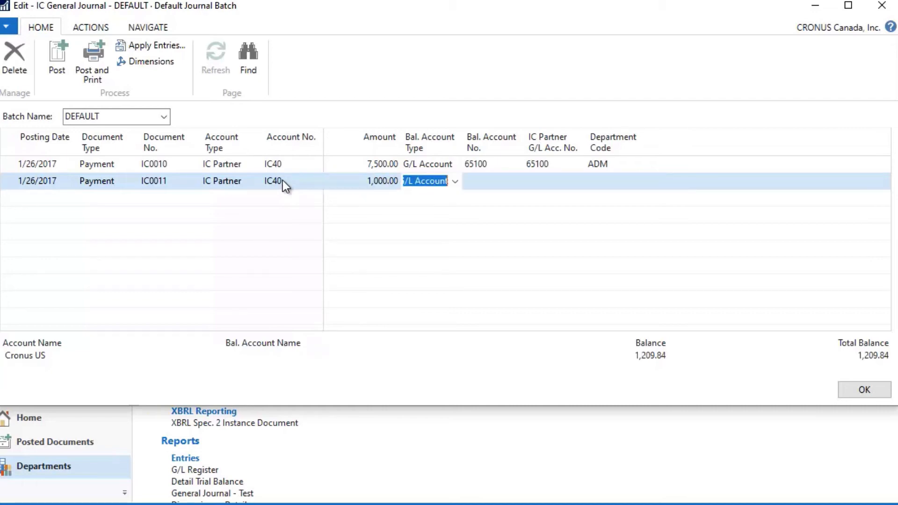
{"action": "key", "text": "Return"}
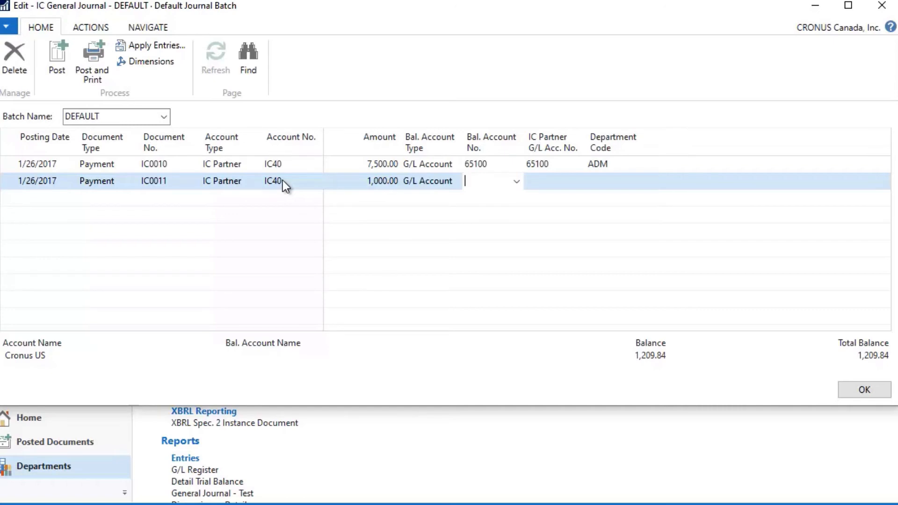
{"action": "type", "text": "65"}
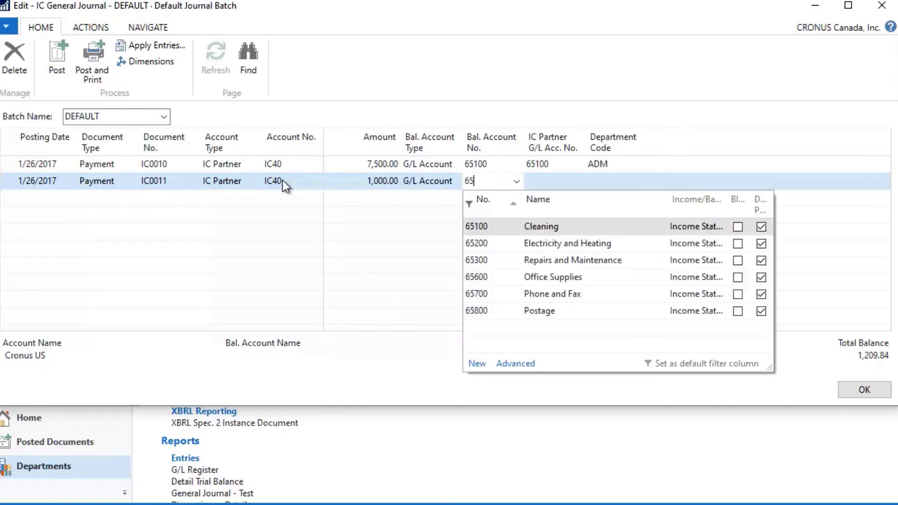
{"action": "type", "text": "800"}
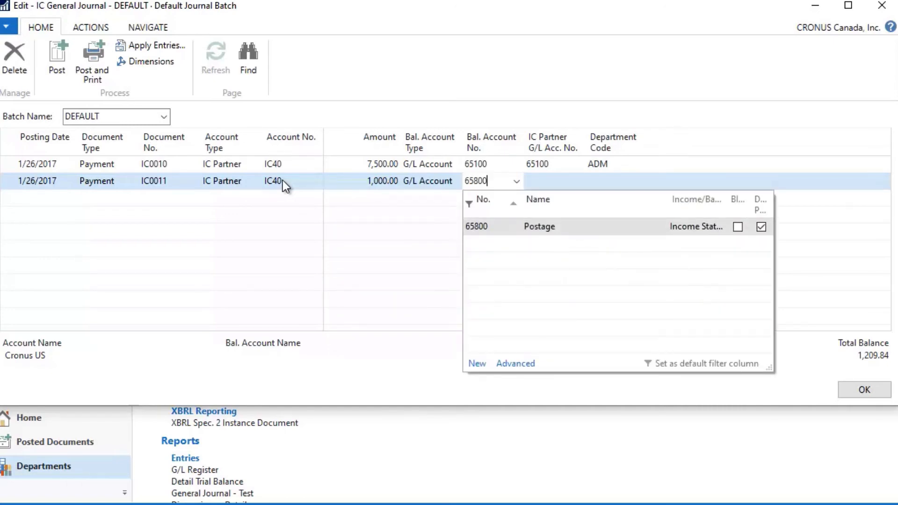
{"action": "key", "text": "Return"}
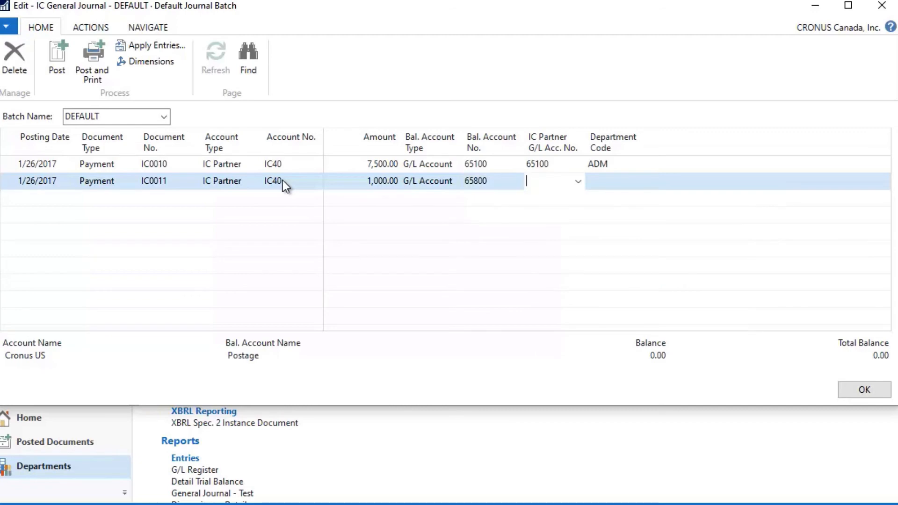
Set the second payment line's IC partner G/L account to 65800 and its department code to ADM.
{"action": "type", "text": "65800"}
{"action": "key", "text": "Return"}
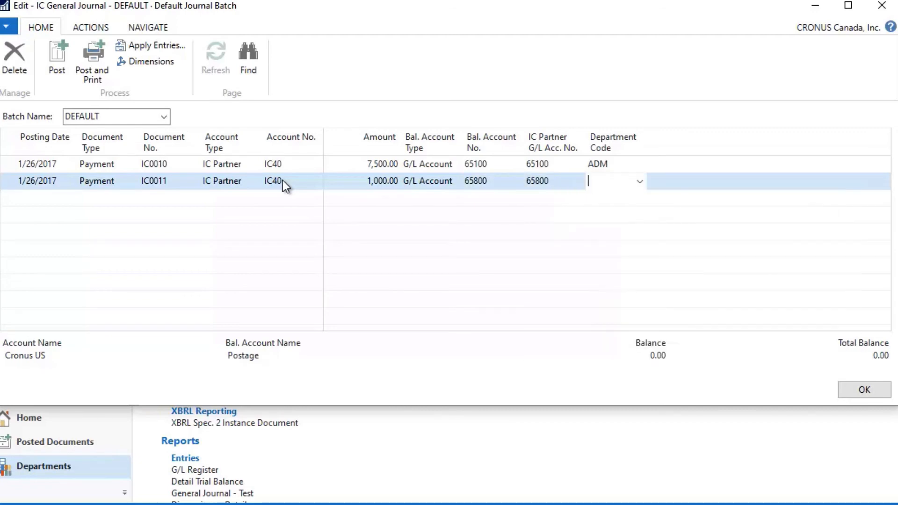
{"action": "type", "text": "a"}
{"action": "key", "text": "Return"}
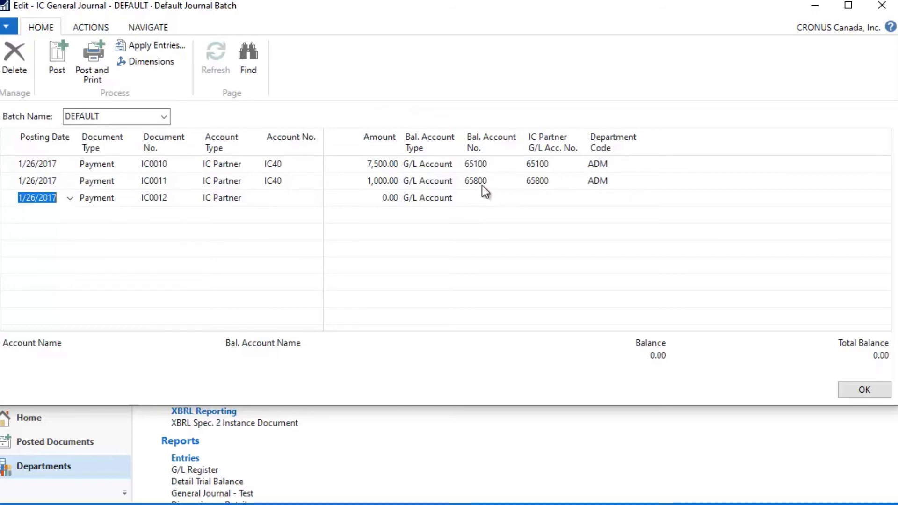
Clear the two entered payment lines from the IC General Journal's DEFAULT batch.
{"action": "left_click", "coordinate": [12, 182]}
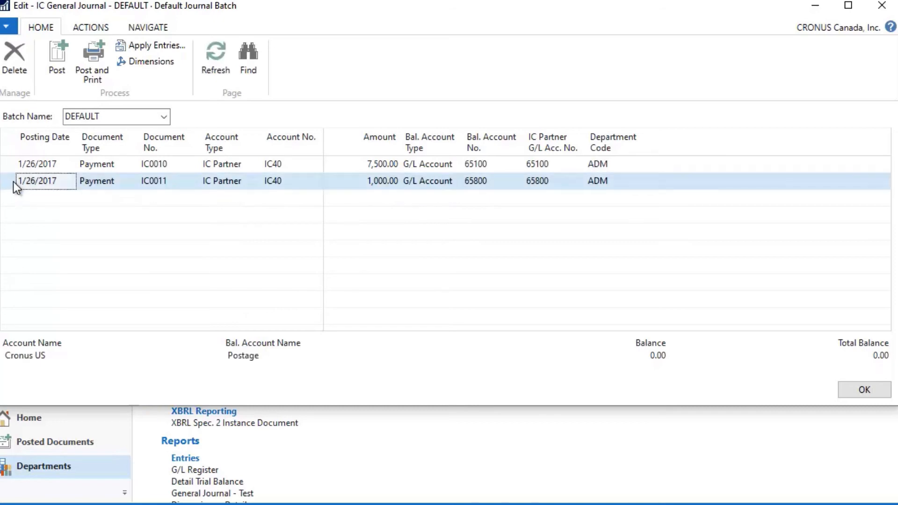
{"action": "left_click", "coordinate": [79, 71]}
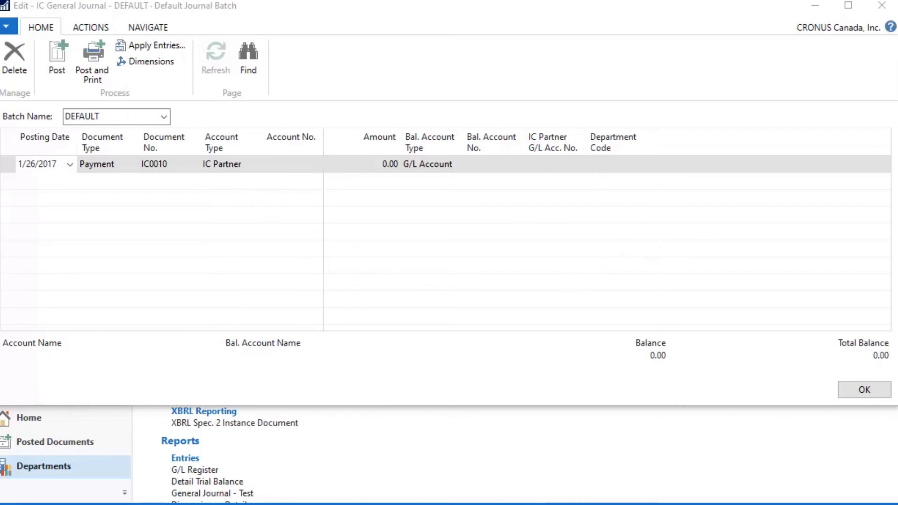
Switch to the Intercompany.xlsx workbook in Excel and set the amounts of payments IC0011 and IC0012 to 750 and 450.
{"action": "key", "text": "alt+Tab"}
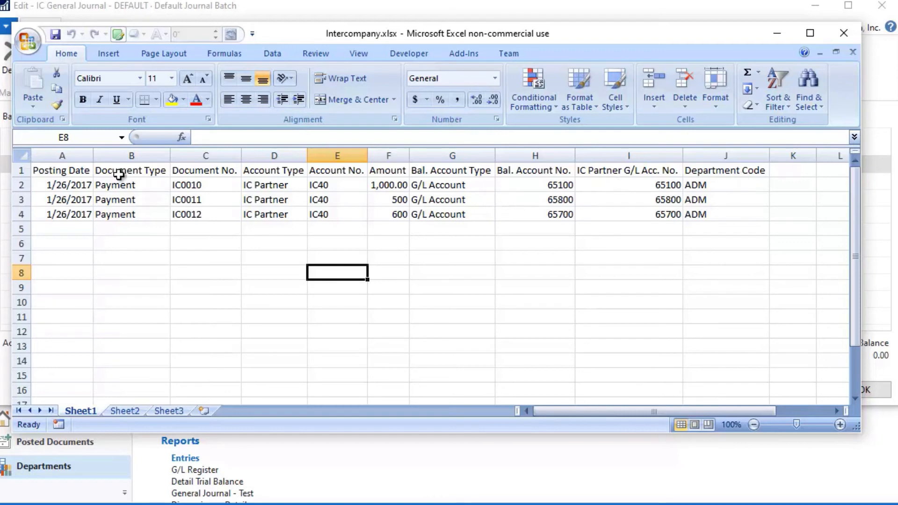
{"action": "left_click_drag", "start_coordinate": [86, 184], "coordinate": [470, 199]}
{"action": "left_click", "coordinate": [508, 197]}
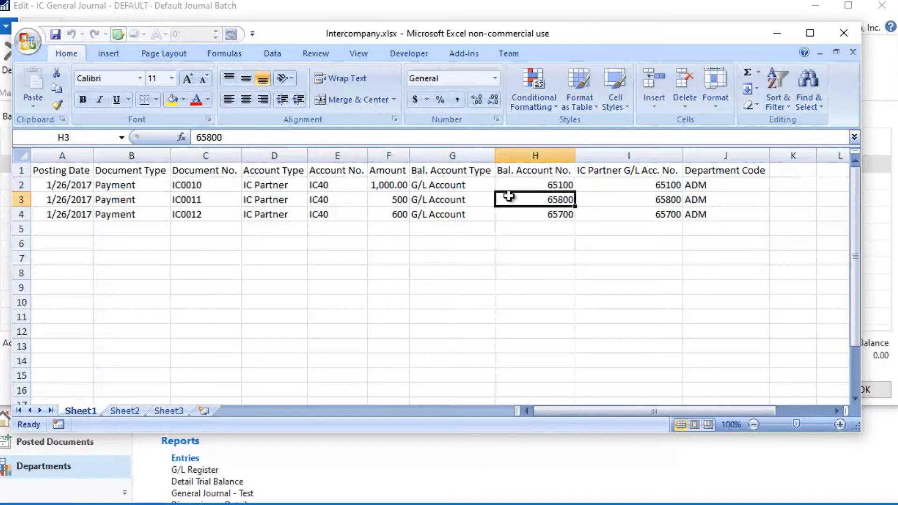
{"action": "left_click", "coordinate": [398, 200]}
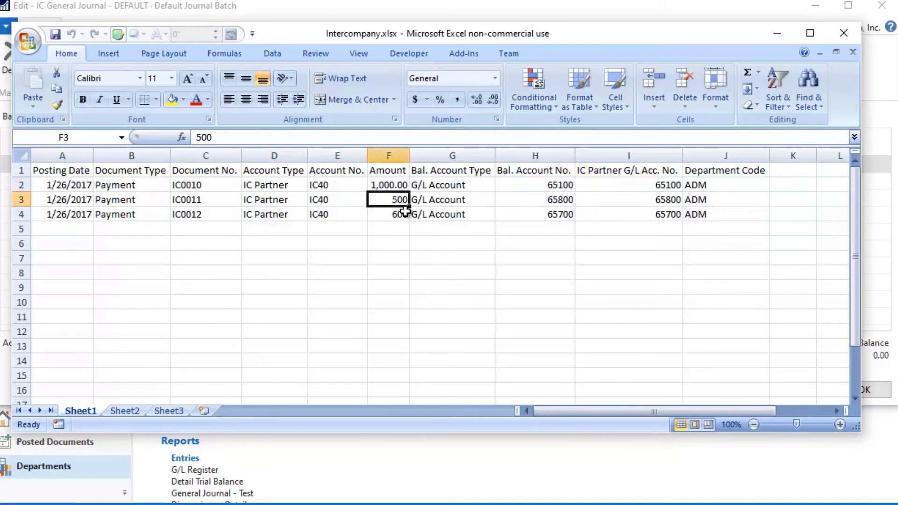
{"action": "type", "text": "750"}
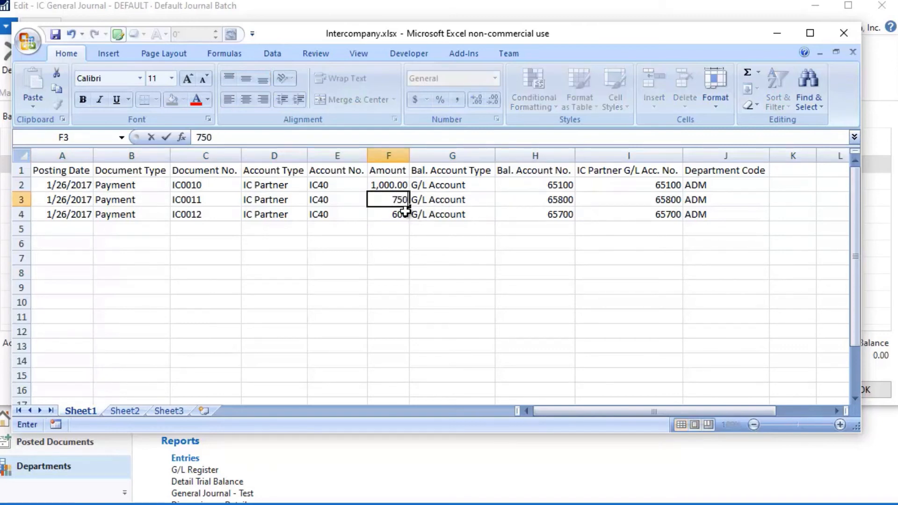
{"action": "key", "text": "Return"}
{"action": "type", "text": "450"}
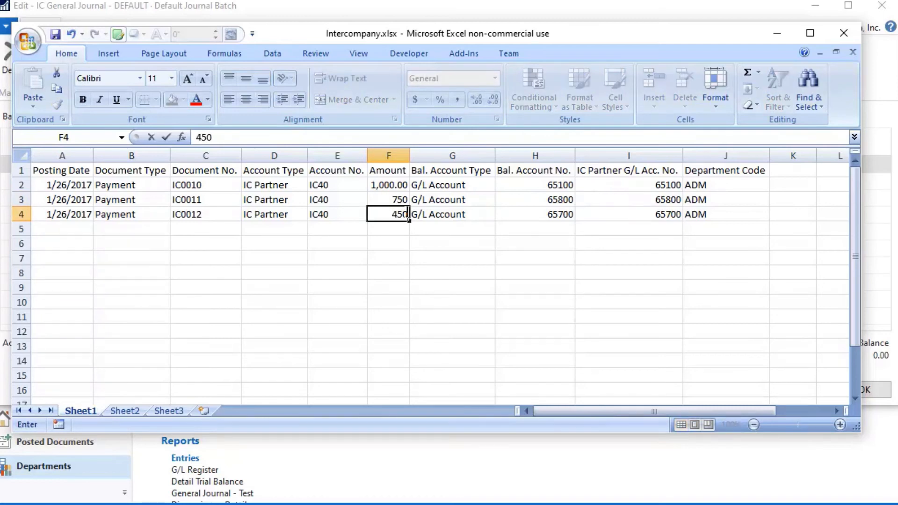
{"action": "key", "text": "Return"}
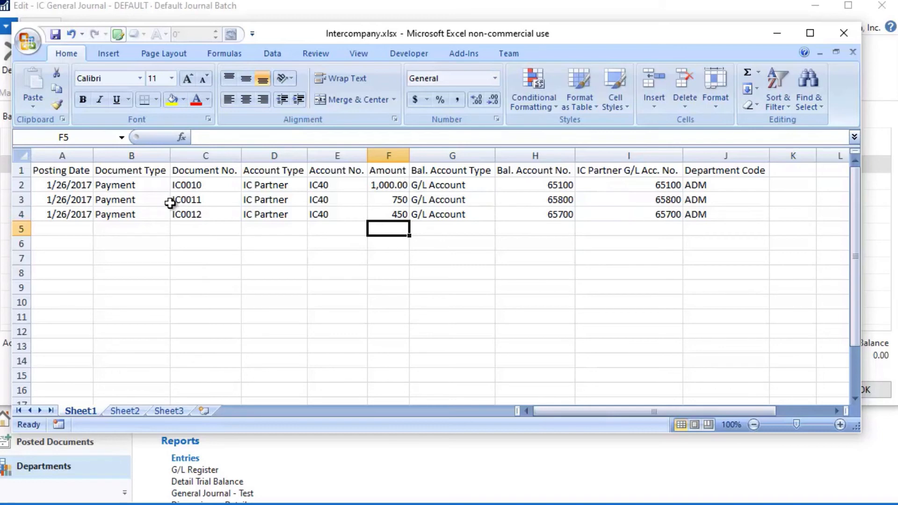
Copy the three payment rows without the headers from the workbook and paste them into the IC General Journal in Dynamics NAV.
{"action": "left_click_drag", "start_coordinate": [63, 186], "coordinate": [704, 213]}
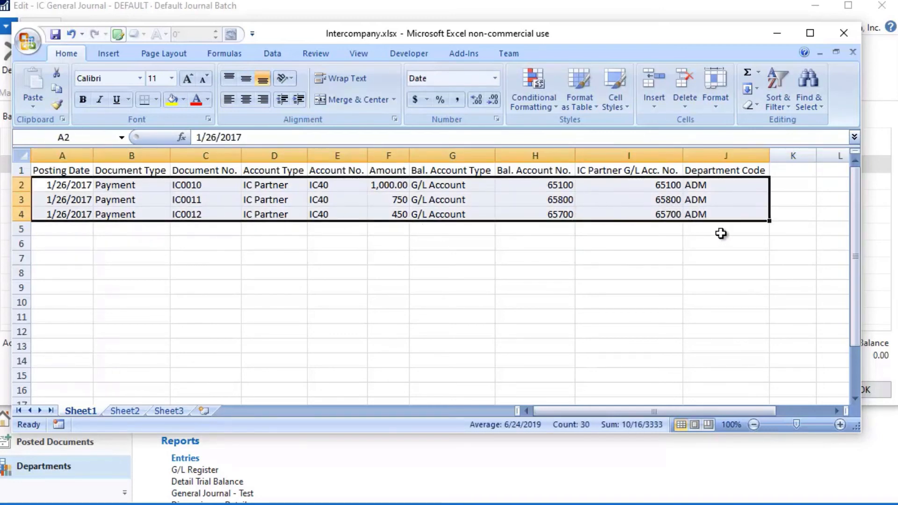
{"action": "key", "text": "ctrl+c"}
{"action": "left_click", "coordinate": [778, 33]}
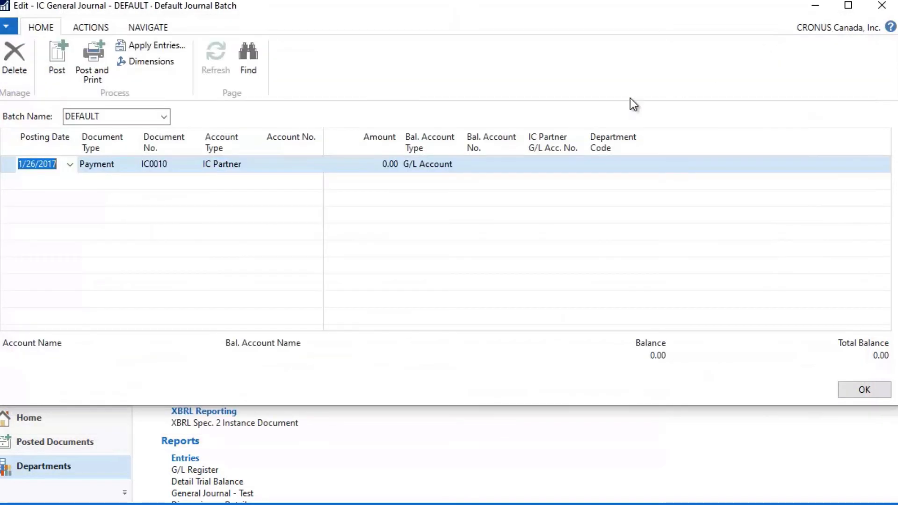
{"action": "right_click", "coordinate": [12, 165]}
{"action": "left_click", "coordinate": [58, 189]}
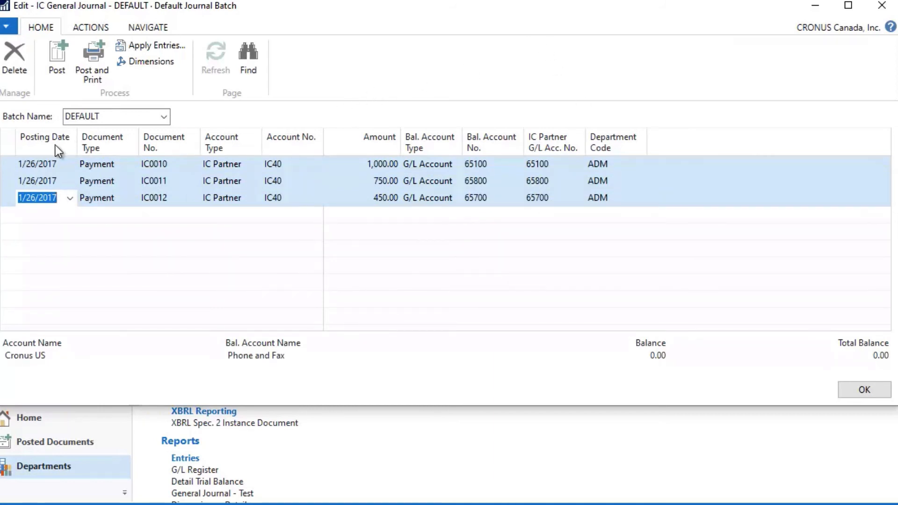
{"action": "left_click", "coordinate": [5, 167]}
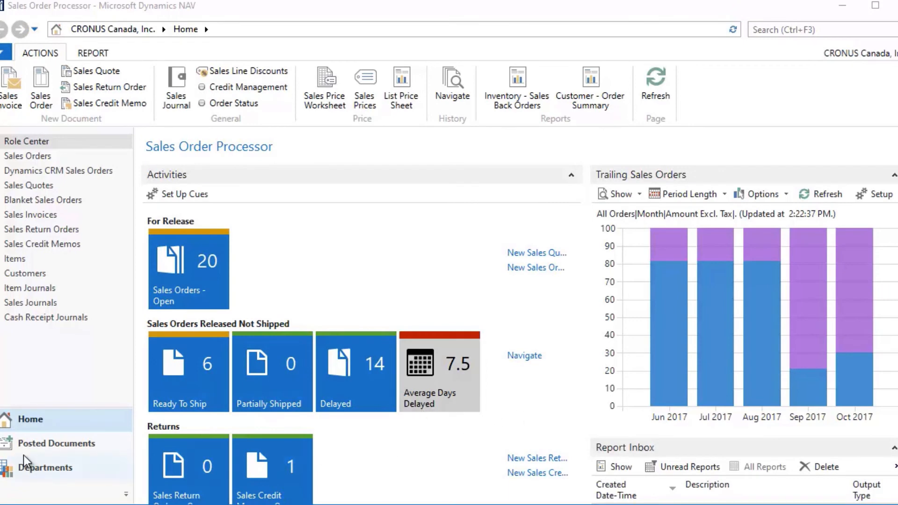
Open the Purchase department's purchase orders under order processing and create a new purchase order.
{"action": "left_click", "coordinate": [37, 470]}
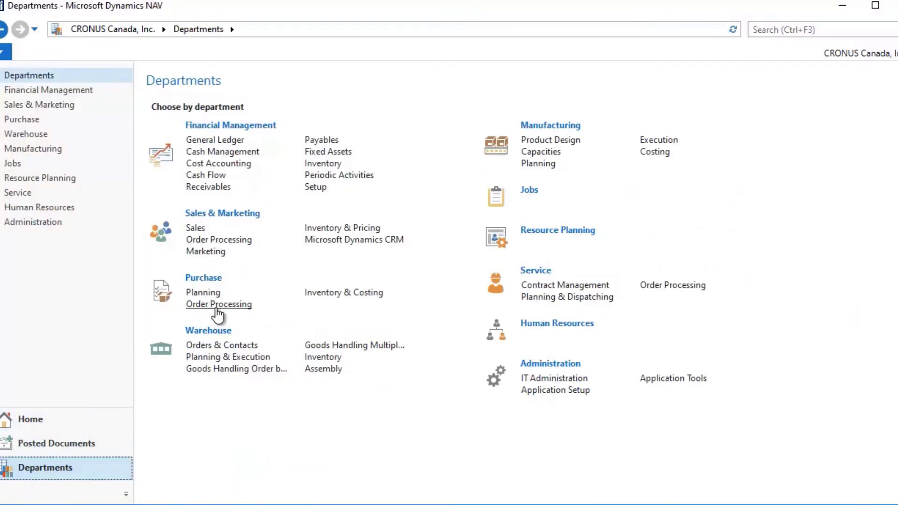
{"action": "left_click", "coordinate": [218, 308]}
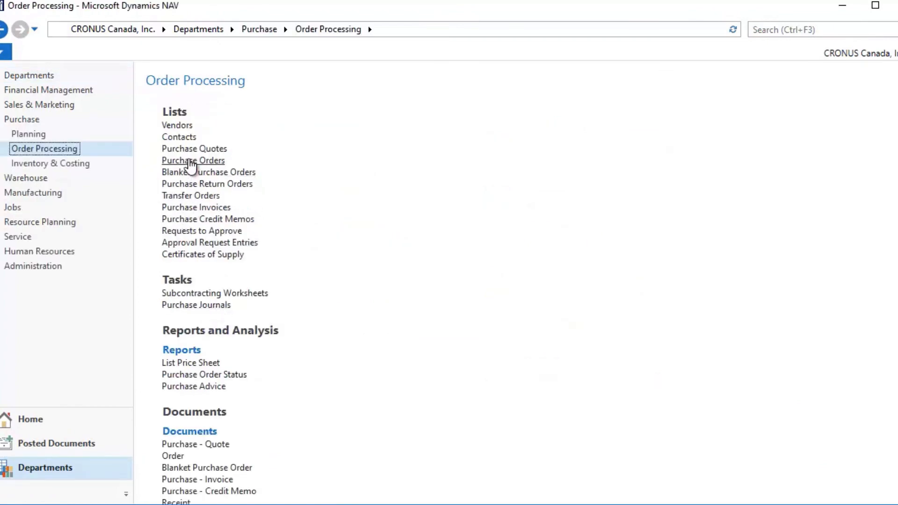
{"action": "left_click", "coordinate": [191, 162]}
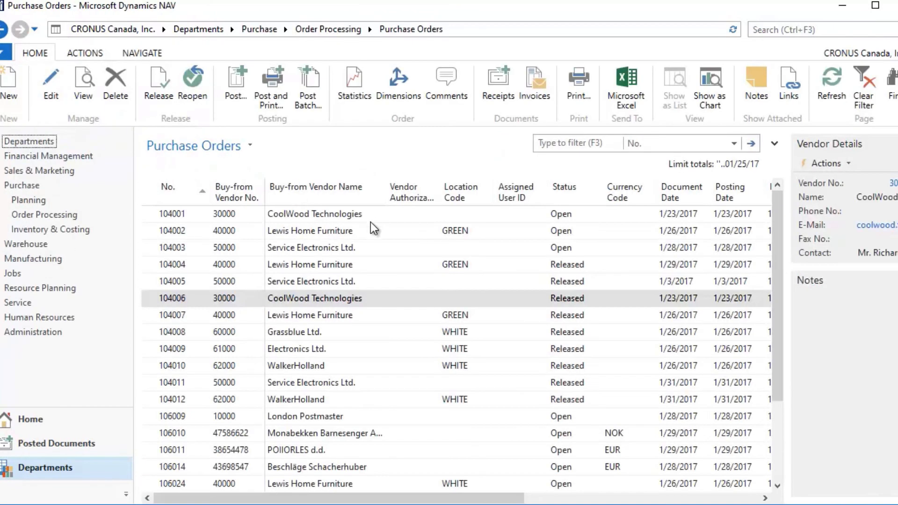
{"action": "left_click", "coordinate": [11, 91]}
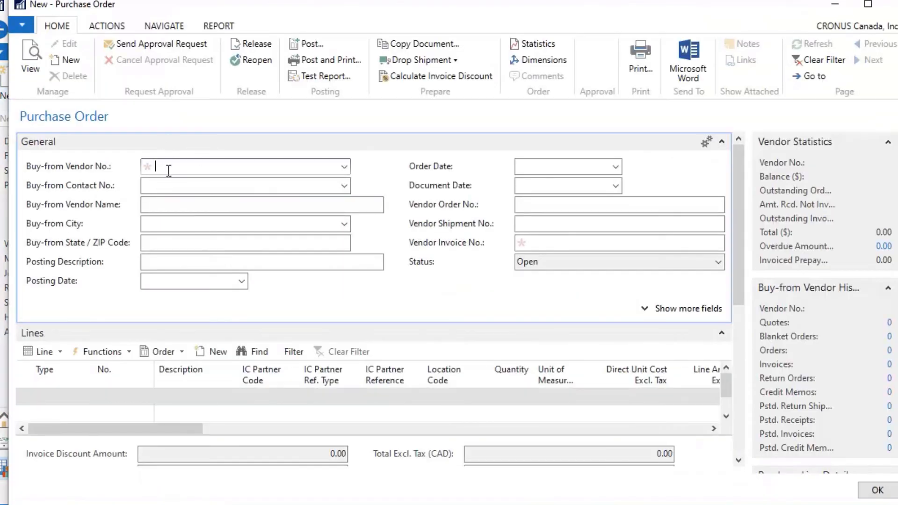
Set the purchase order's vendor to 20000 (AR Day Property Management) and its vendor invoice number to NBD-002.
{"action": "type", "text": "20000"}
{"action": "key", "text": "Tab"}
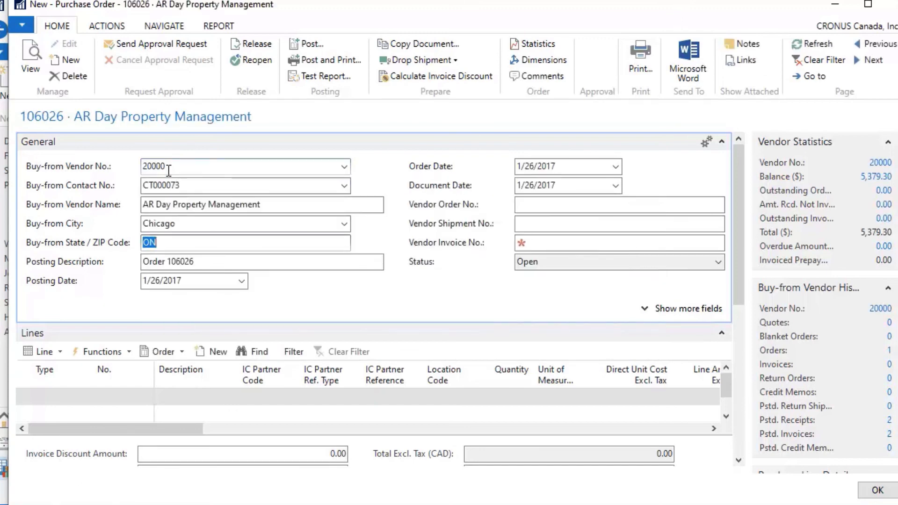
{"action": "left_click", "coordinate": [538, 241]}
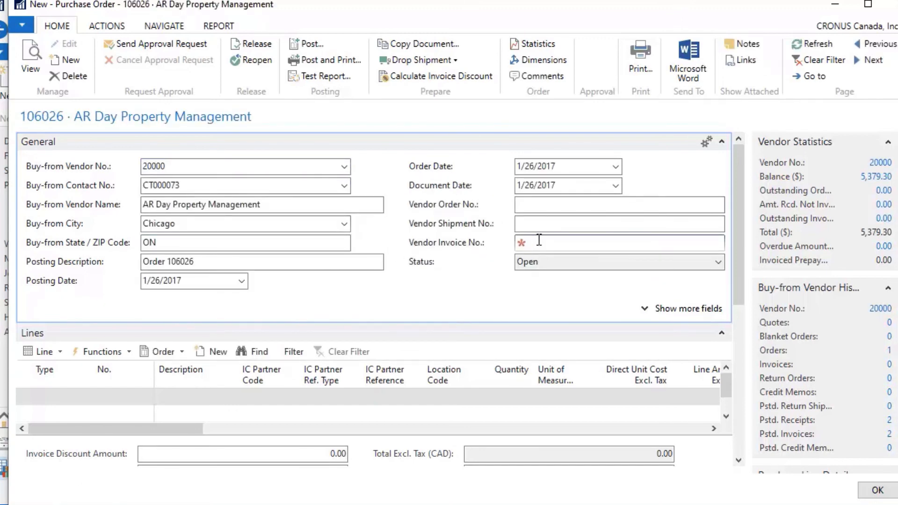
{"action": "type", "text": "NBD-002"}
Add a purchase line of type G/L Account for account 65100 (Cleaning).
{"action": "left_click", "coordinate": [43, 396]}
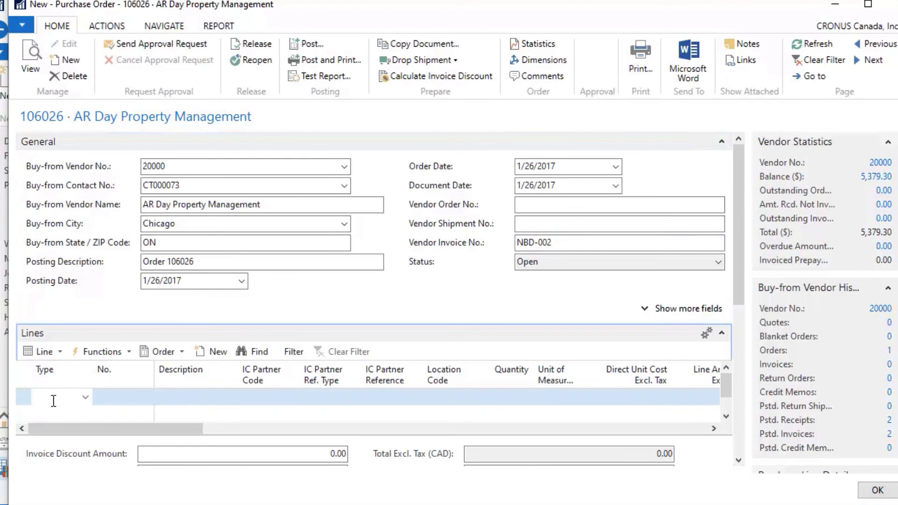
{"action": "type", "text": "g"}
{"action": "key", "text": "Tab"}
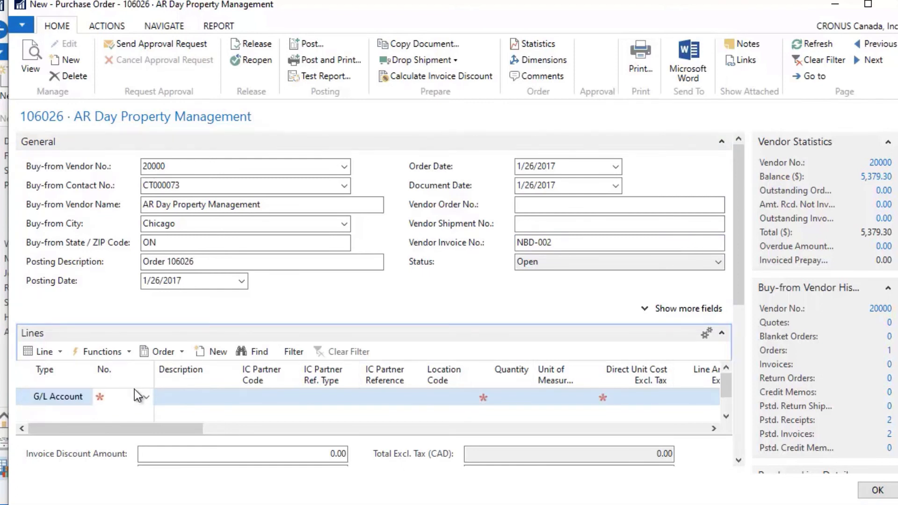
{"action": "type", "text": "65"}
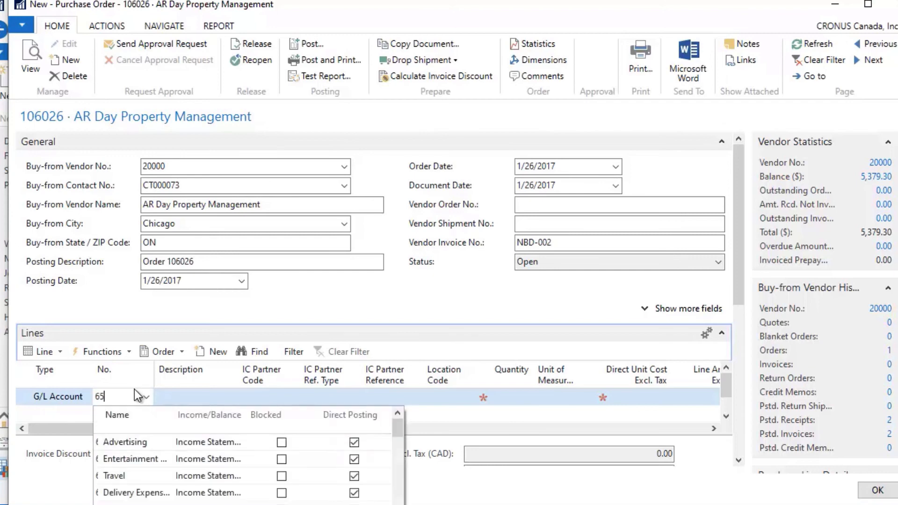
{"action": "type", "text": "100"}
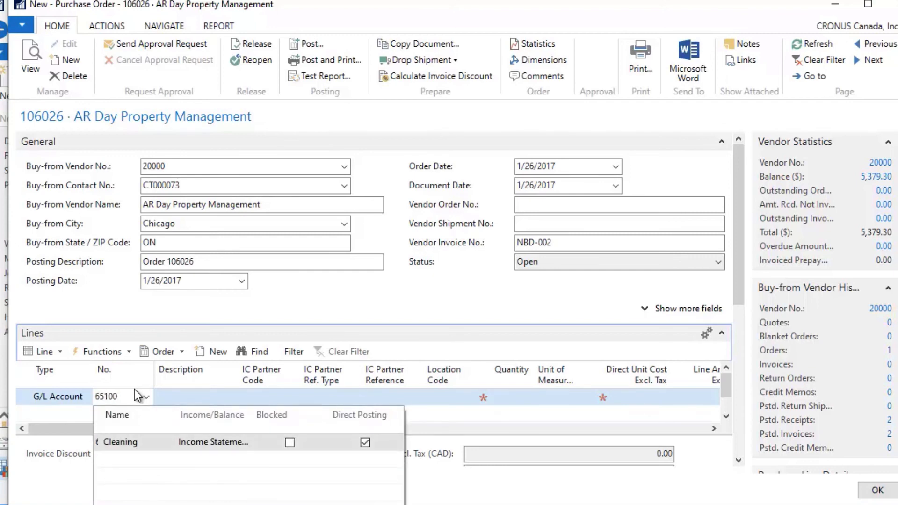
{"action": "key", "text": "Tab"}
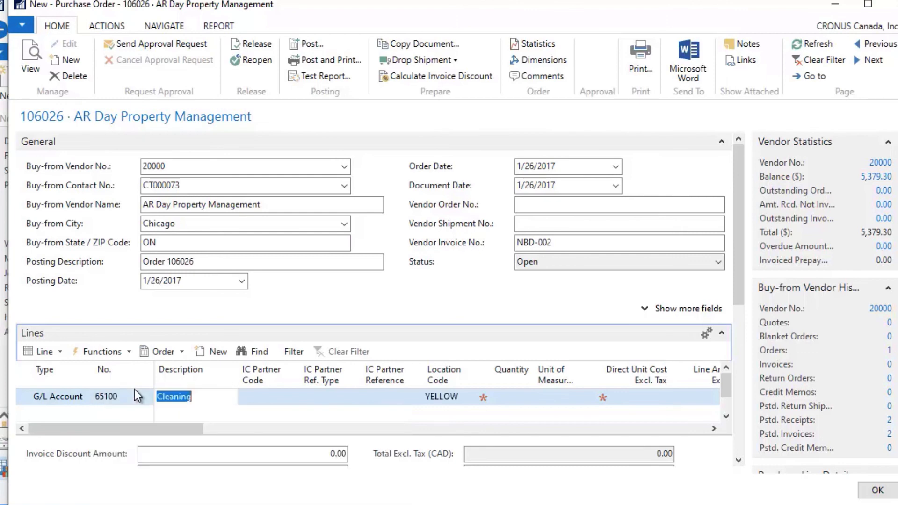
{"action": "key", "text": "Tab"}
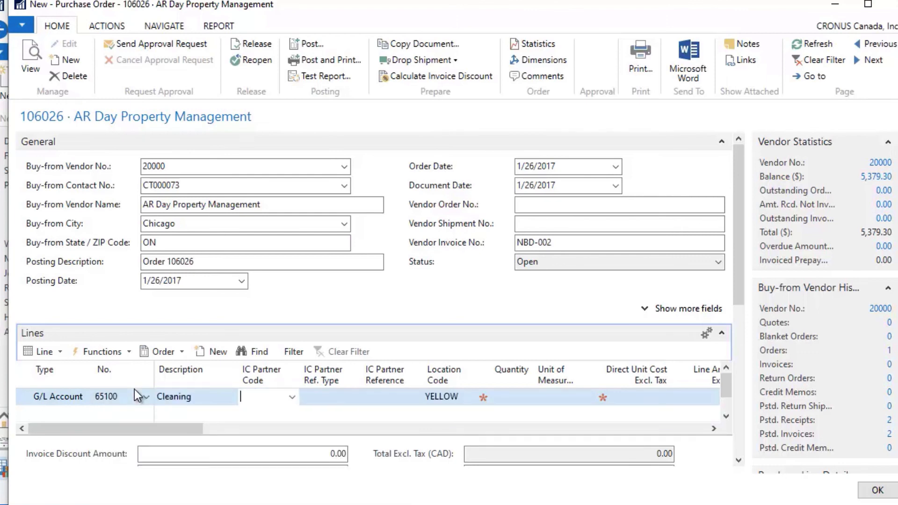
Allocate the Cleaning line to IC partner IC40 with reference type G/L Account and partner reference 65100.
{"action": "left_click", "coordinate": [292, 398]}
{"action": "left_click", "coordinate": [308, 442]}
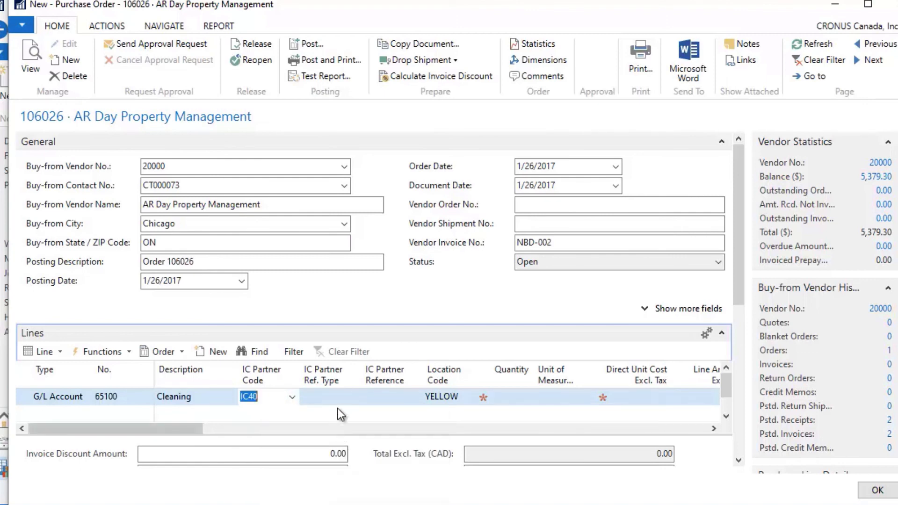
{"action": "left_click", "coordinate": [339, 396]}
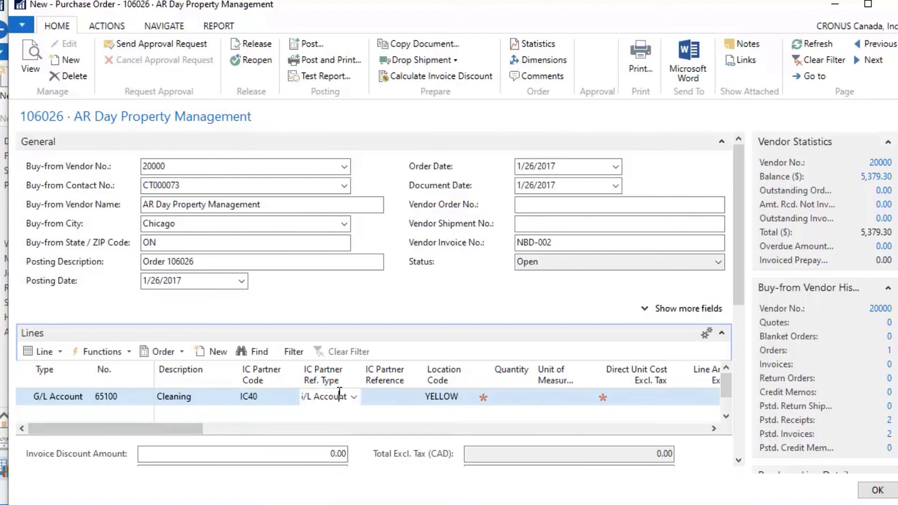
{"action": "left_click", "coordinate": [387, 398]}
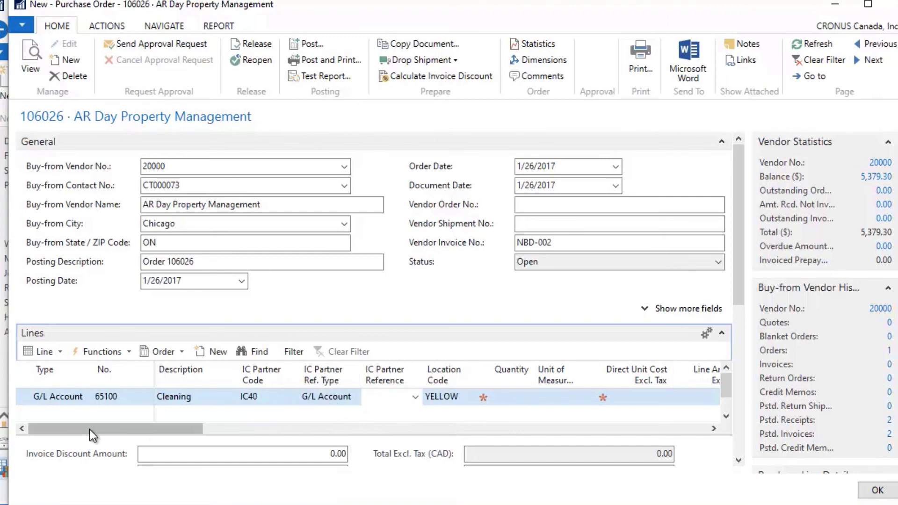
{"action": "type", "text": "6511"}
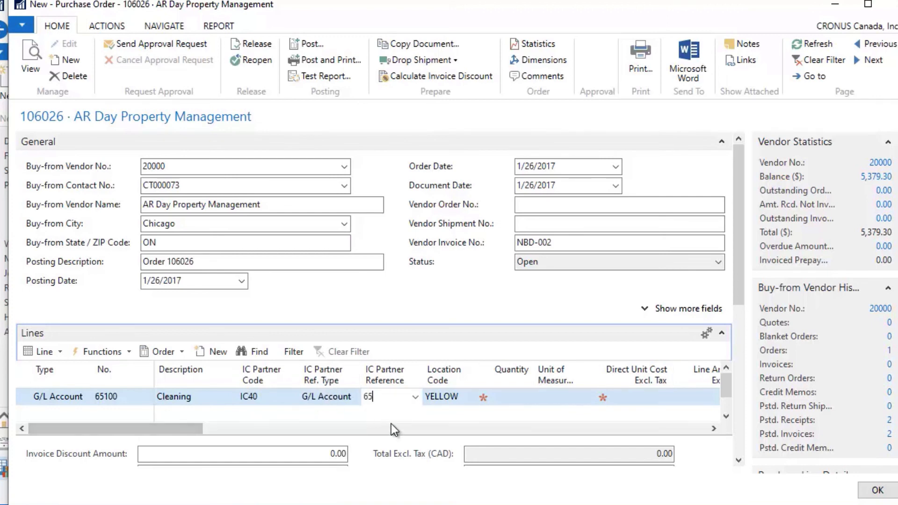
{"action": "key", "text": "BackSpace"}
{"action": "key", "text": "BackSpace"}
{"action": "type", "text": "100"}
{"action": "key", "text": "Tab"}
{"action": "key", "text": "Tab"}
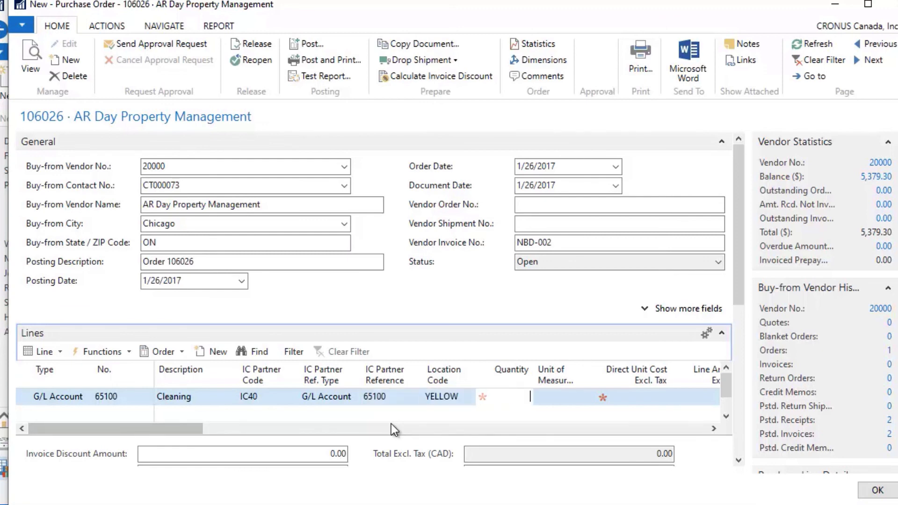
Set the Cleaning line's quantity to 1 and its direct unit cost excluding tax to 1000.
{"action": "type", "text": "1"}
{"action": "key", "text": "Tab"}
{"action": "type", "text": "1000"}
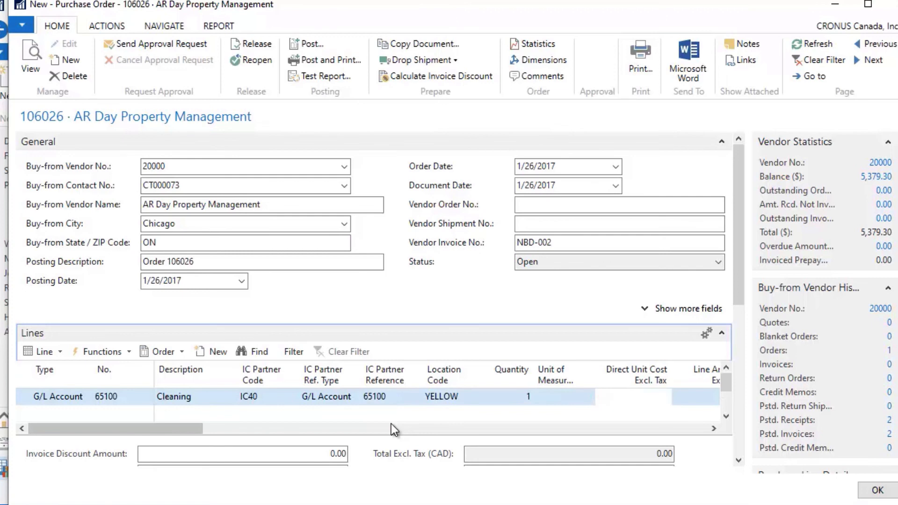
{"action": "key", "text": "Tab"}
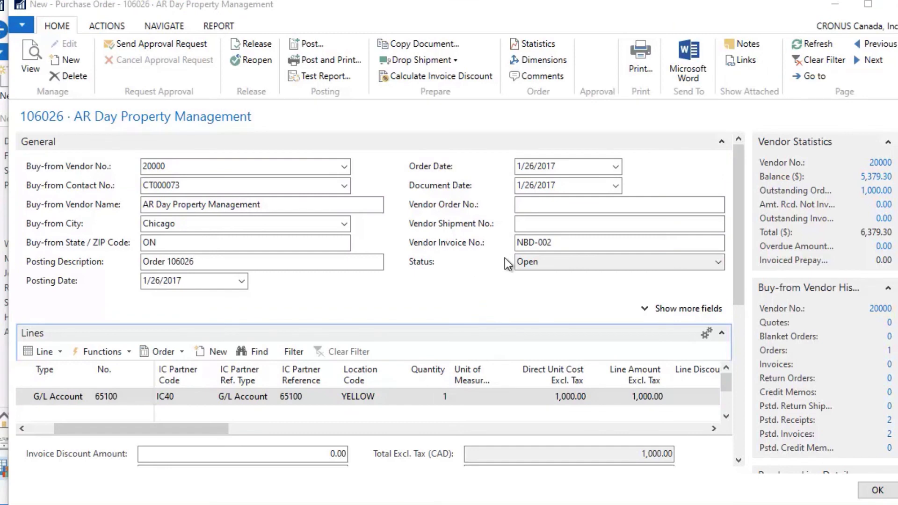
Release the purchase order and post it with the Receive and Invoice option.
{"action": "left_click", "coordinate": [107, 25]}
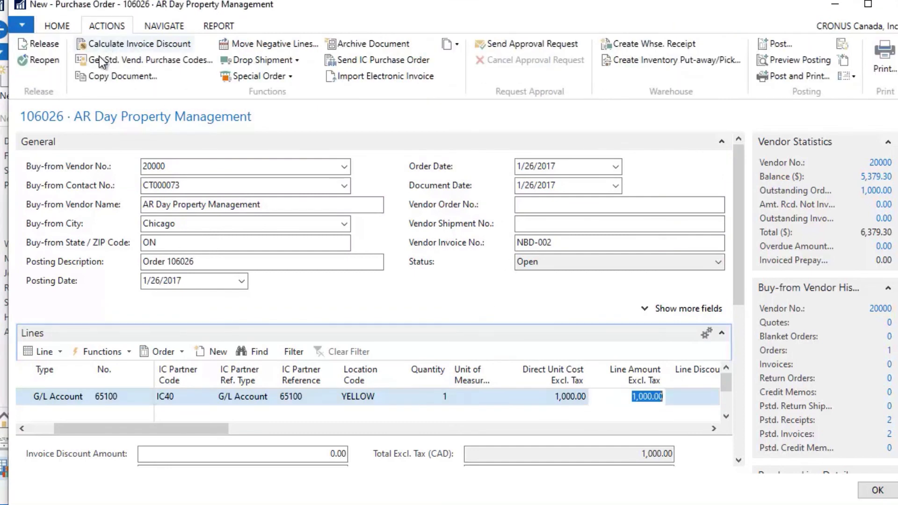
{"action": "left_click", "coordinate": [42, 45]}
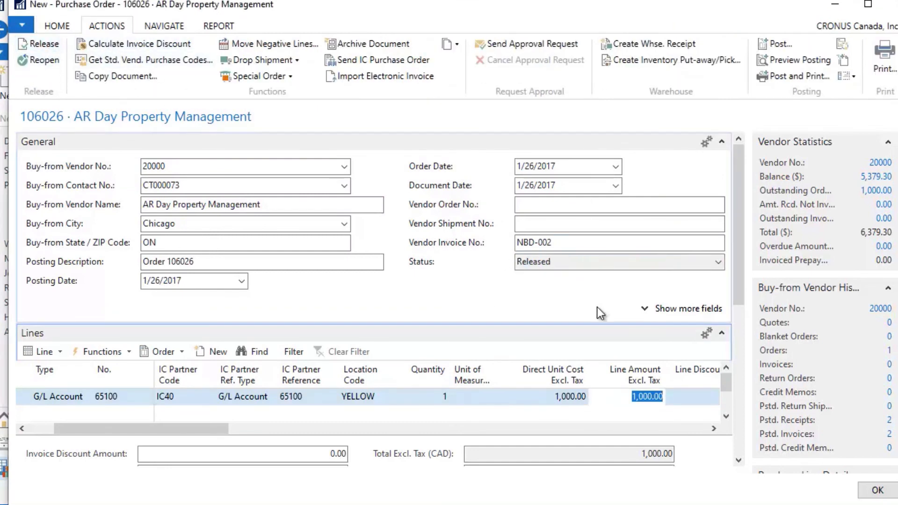
{"action": "left_click", "coordinate": [61, 27]}
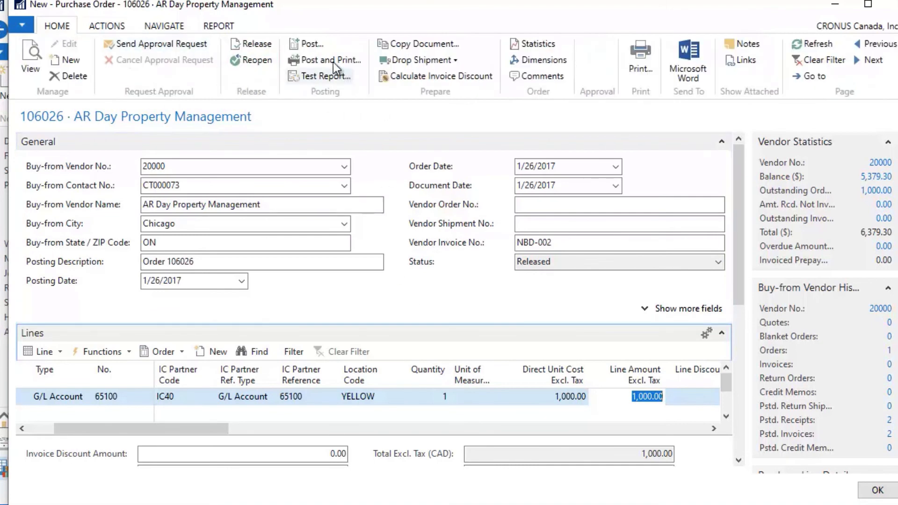
{"action": "left_click", "coordinate": [313, 46]}
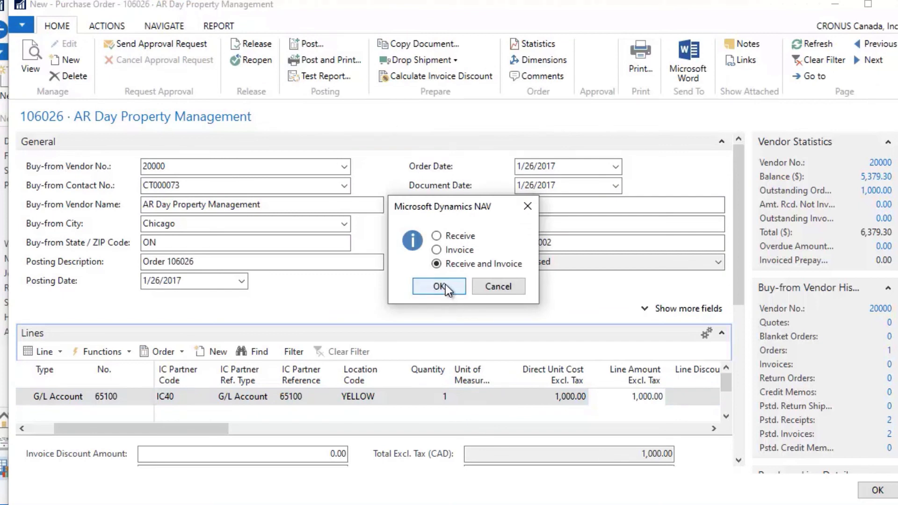
{"action": "left_click", "coordinate": [440, 286]}
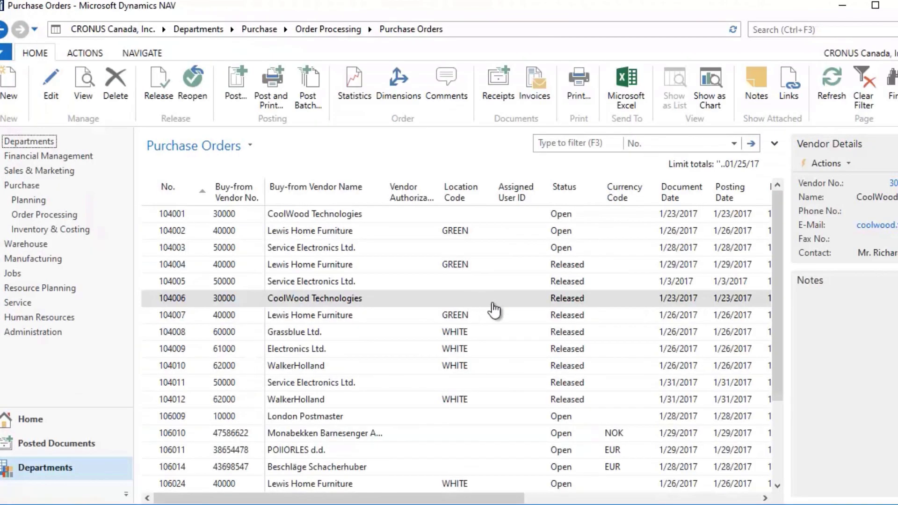
{"action": "double_click", "coordinate": [347, 303]}
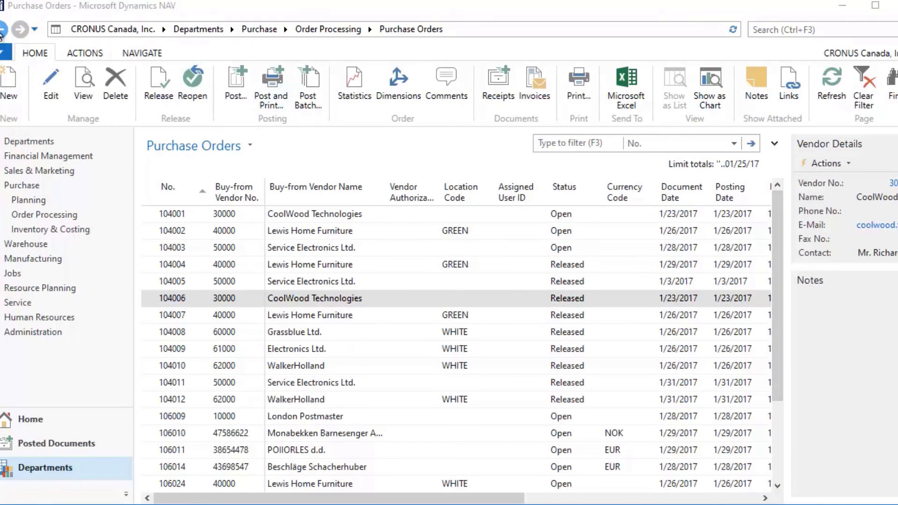
Open the IC Outbox Transactions from General Ledger and view the journal line details of the IC40 invoice transaction.
{"action": "left_click", "coordinate": [1, 35]}
{"action": "left_click", "coordinate": [1, 34]}
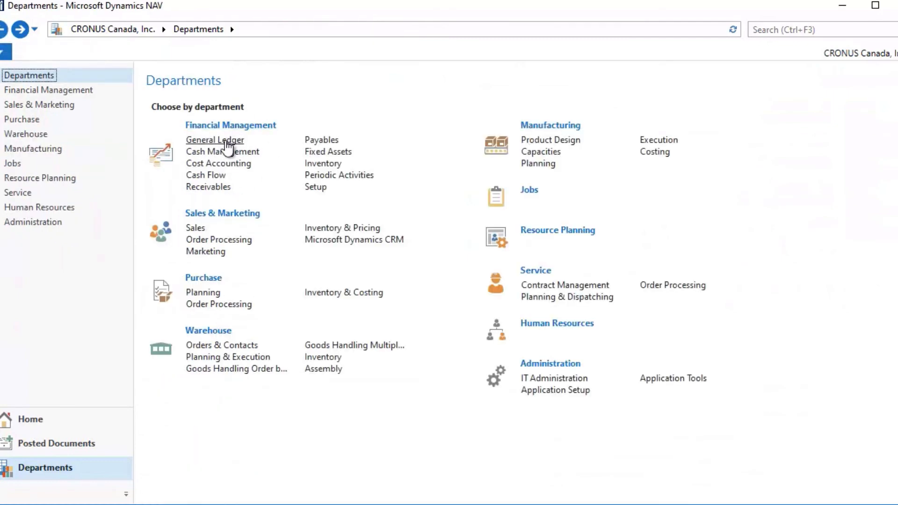
{"action": "left_click", "coordinate": [233, 145]}
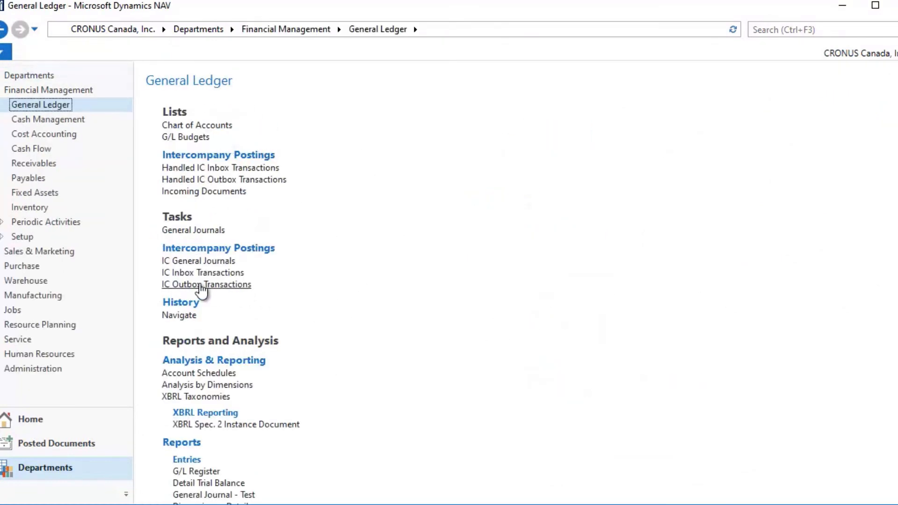
{"action": "left_click", "coordinate": [204, 287]}
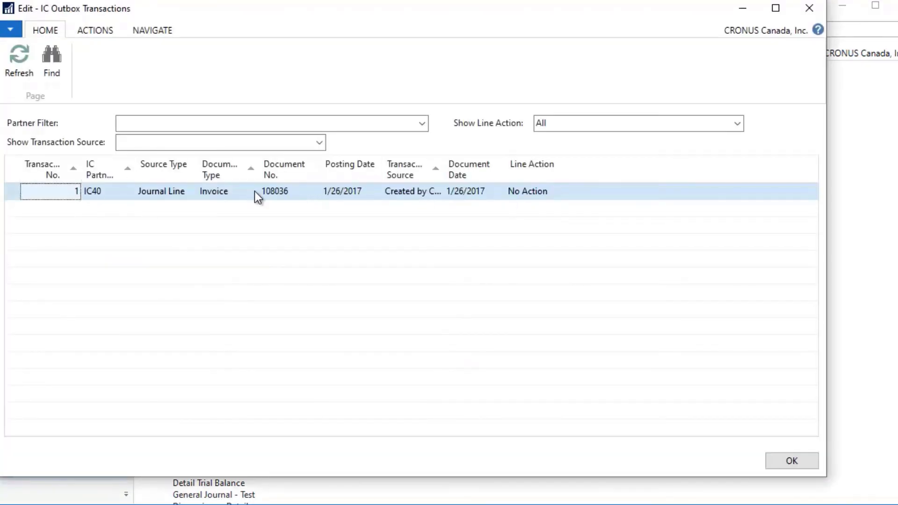
{"action": "left_click", "coordinate": [153, 31]}
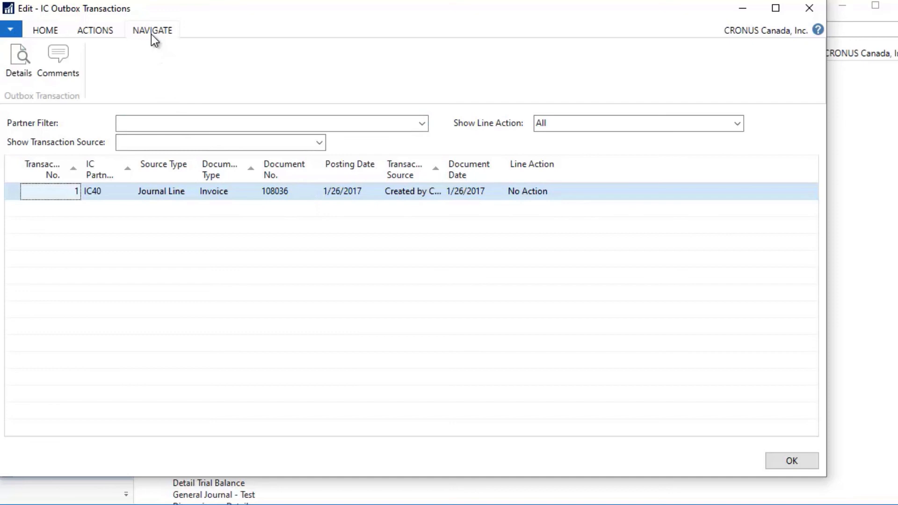
{"action": "left_click", "coordinate": [22, 68]}
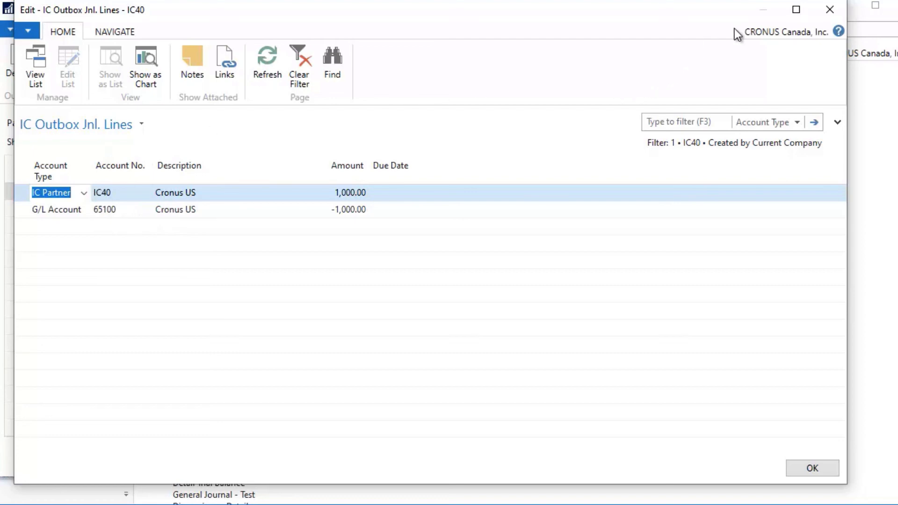
{"action": "left_click", "coordinate": [821, 12]}
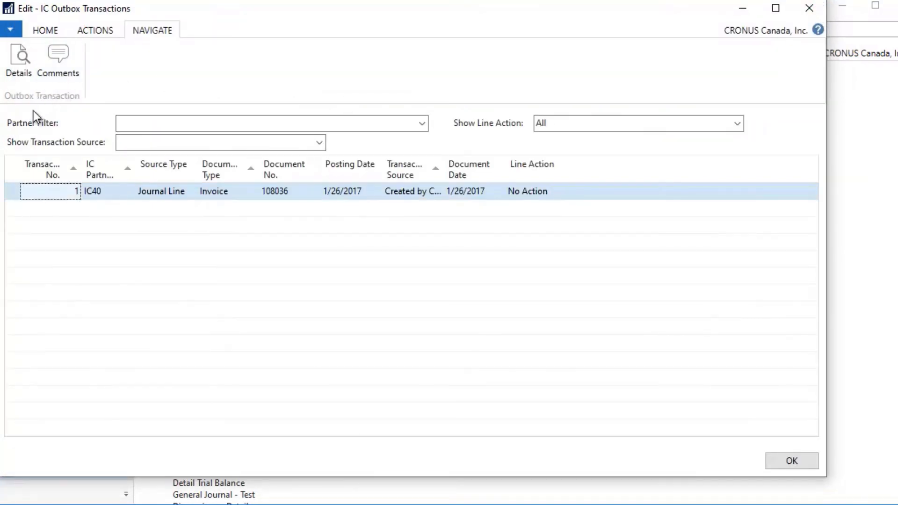
Look at the line actions available for the IC40 outbox transaction, such as Send to IC Partner, without applying one.
{"action": "left_click", "coordinate": [47, 31]}
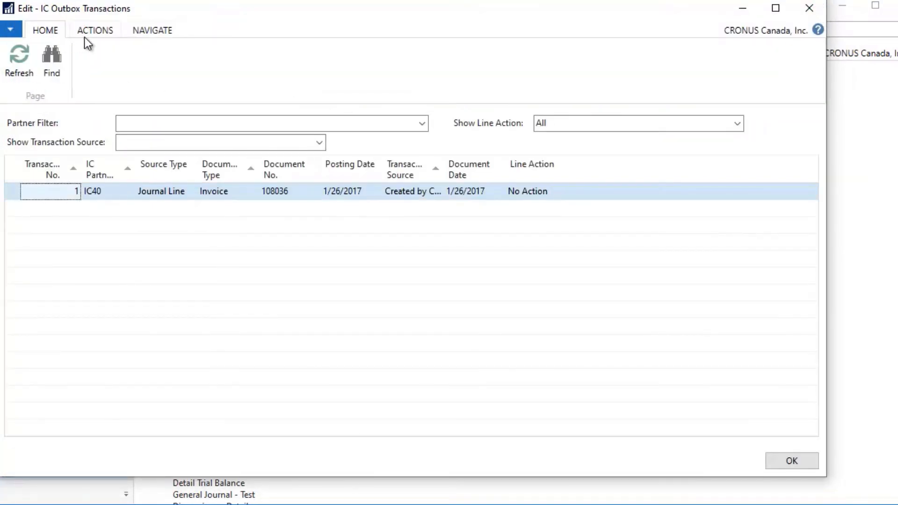
{"action": "left_click", "coordinate": [96, 33]}
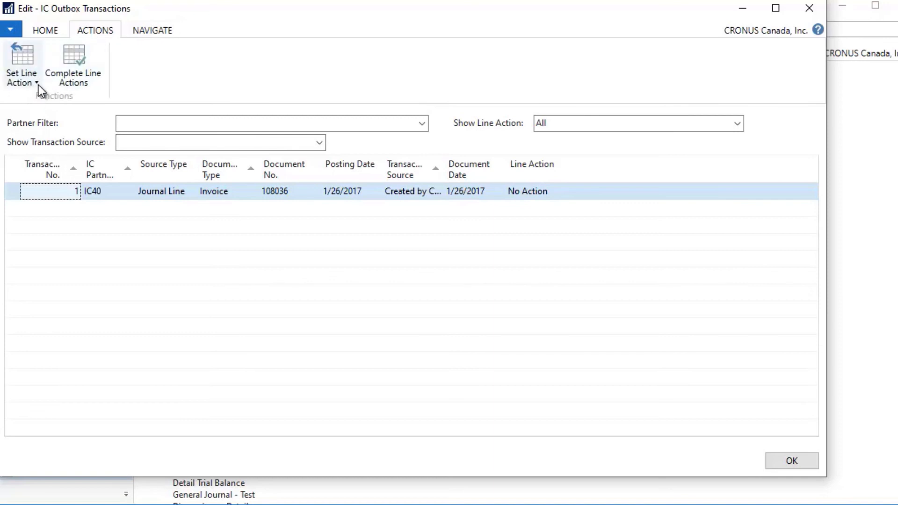
{"action": "left_click", "coordinate": [38, 84]}
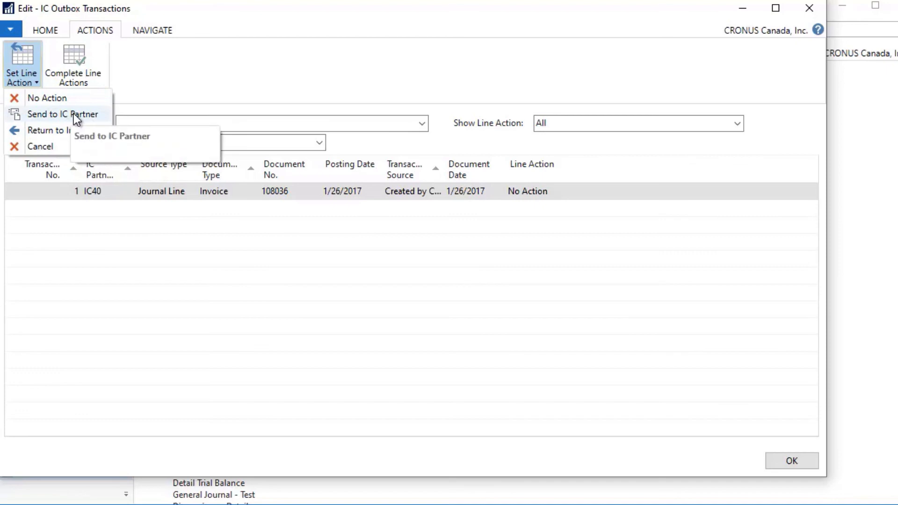
{"action": "left_click", "coordinate": [213, 87]}
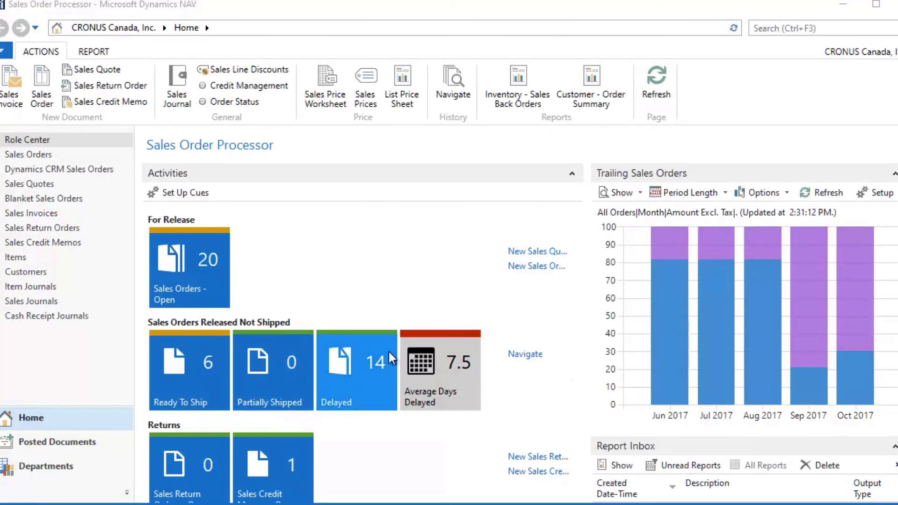
Preview the Vendor 1099 Misc document from Payables as a test print, then close the preview.
{"action": "left_click", "coordinate": [30, 470]}
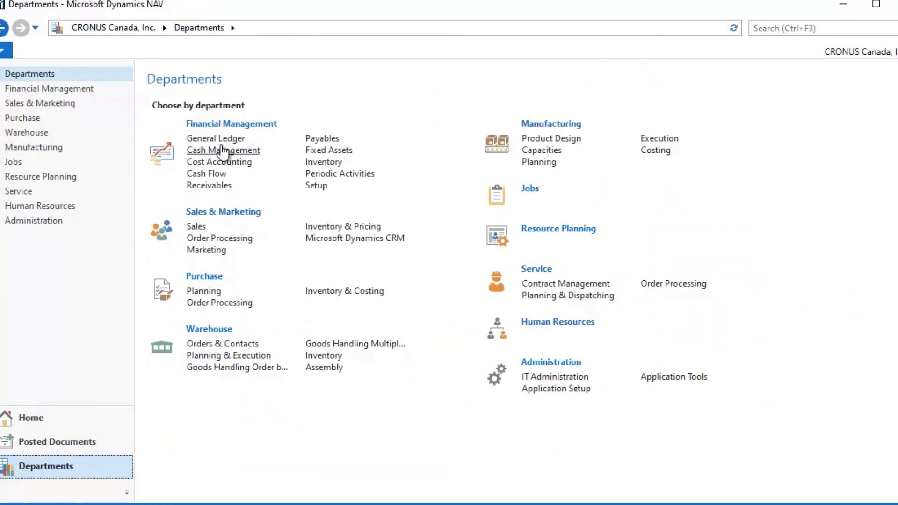
{"action": "left_click", "coordinate": [323, 140]}
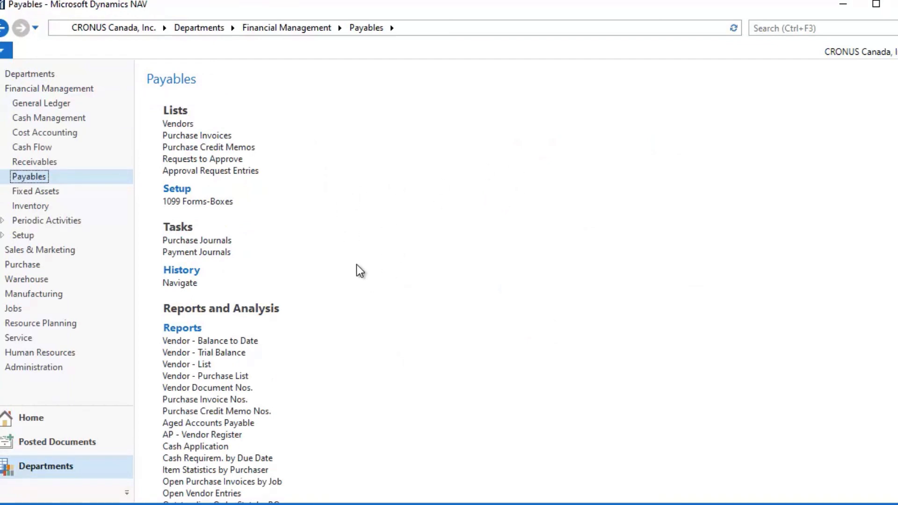
{"action": "scroll", "coordinate": [356, 255], "scroll_direction": "down", "scroll_amount": 10}
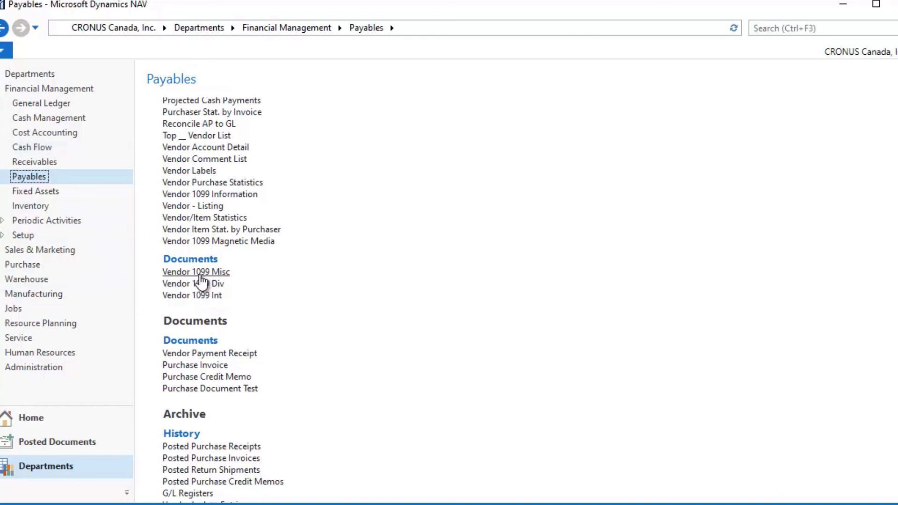
{"action": "left_click", "coordinate": [196, 273]}
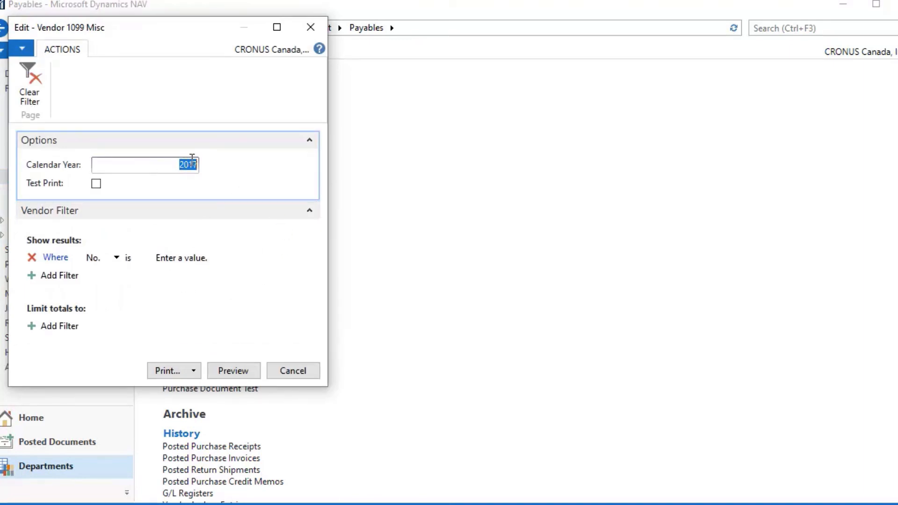
{"action": "left_click", "coordinate": [96, 185]}
{"action": "left_click", "coordinate": [242, 367]}
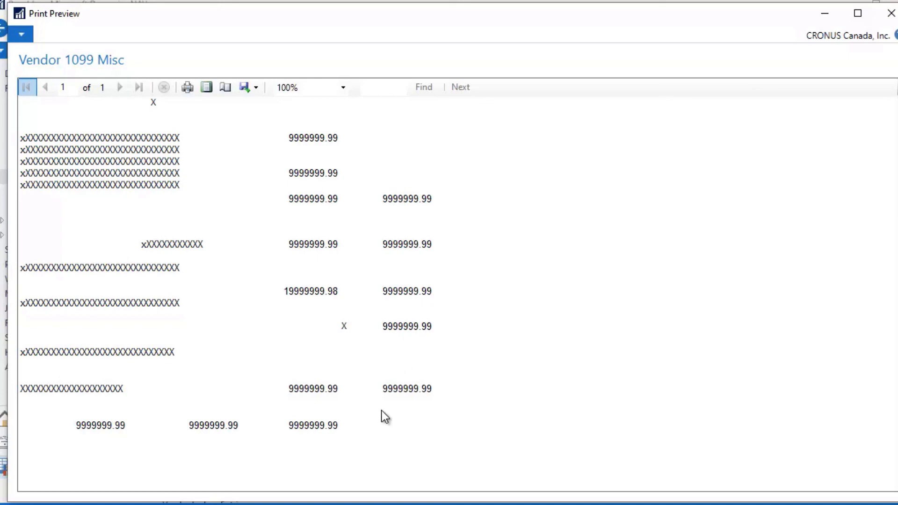
{"action": "left_click", "coordinate": [891, 13]}
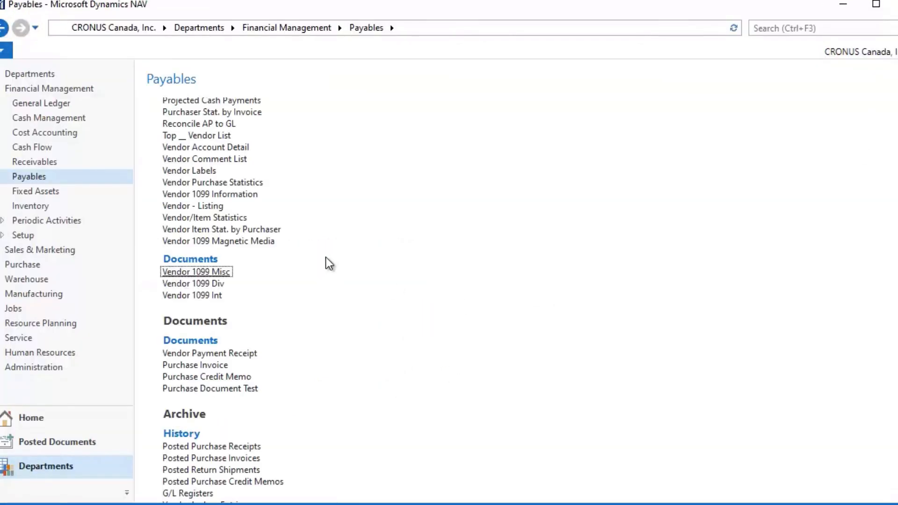
Browse the Payables lists and reports, and preview the Reconcile AP to GL report without filters.
{"action": "scroll", "coordinate": [322, 260], "scroll_direction": "up", "scroll_amount": 10}
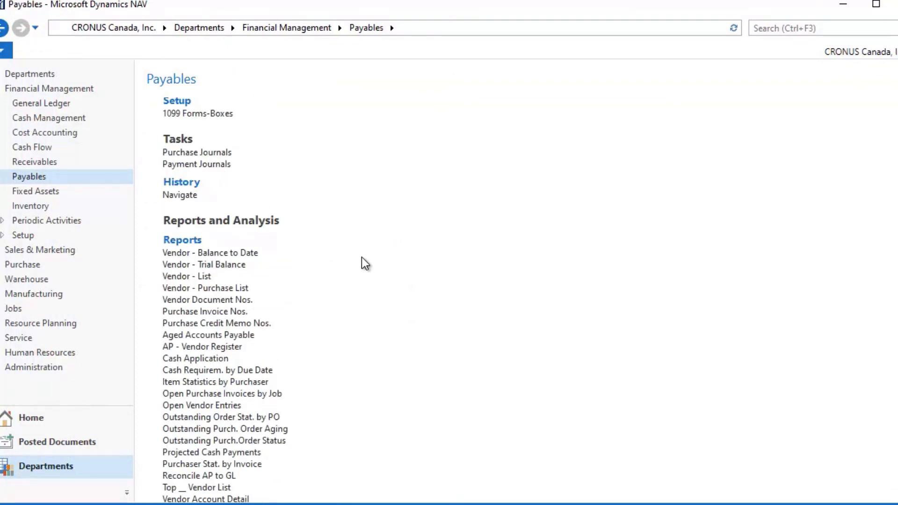
{"action": "scroll", "coordinate": [364, 265], "scroll_direction": "up", "scroll_amount": 3}
{"action": "scroll", "coordinate": [365, 263], "scroll_direction": "down", "scroll_amount": 6}
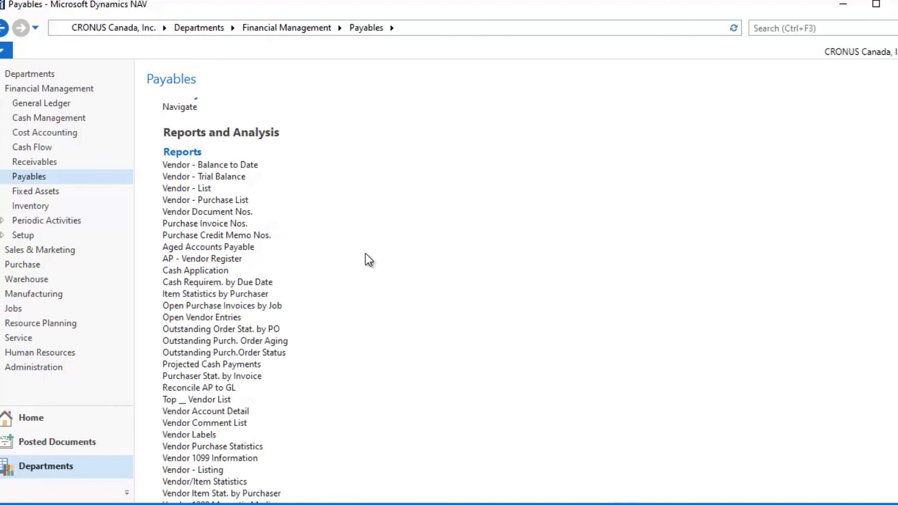
{"action": "scroll", "coordinate": [368, 254], "scroll_direction": "down", "scroll_amount": 6}
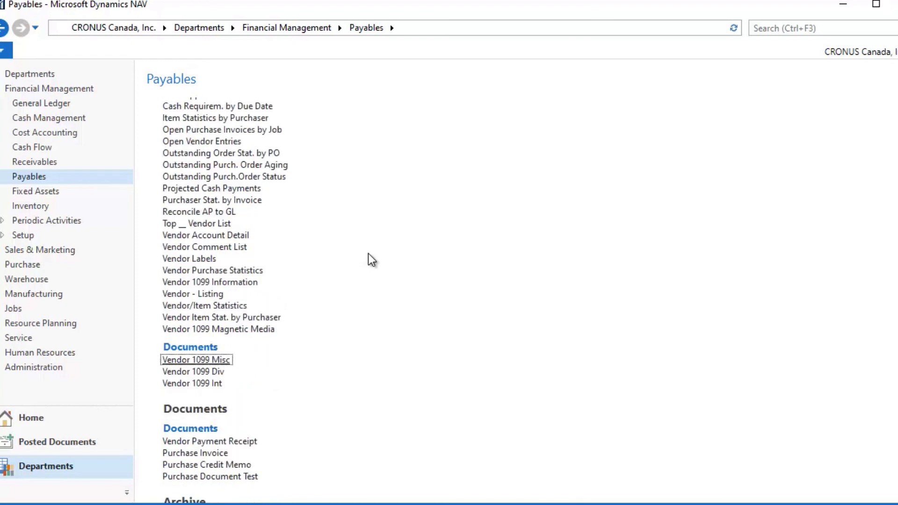
{"action": "scroll", "coordinate": [445, 341], "scroll_direction": "down", "scroll_amount": 6}
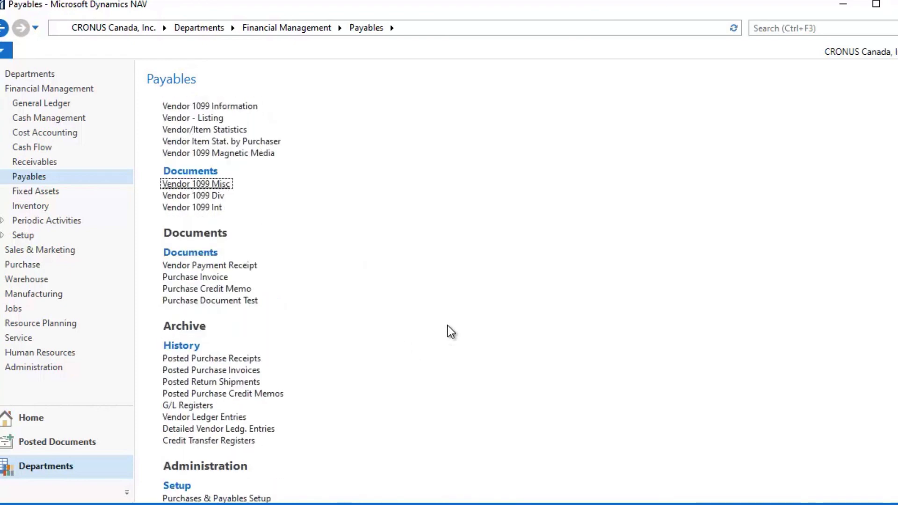
{"action": "scroll", "coordinate": [268, 292], "scroll_direction": "down", "scroll_amount": 15}
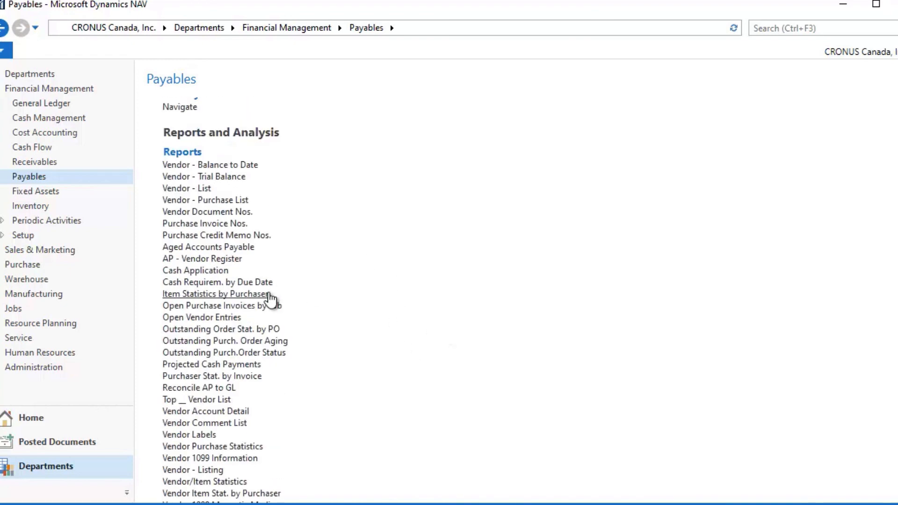
{"action": "scroll", "coordinate": [270, 292], "scroll_direction": "up", "scroll_amount": 3}
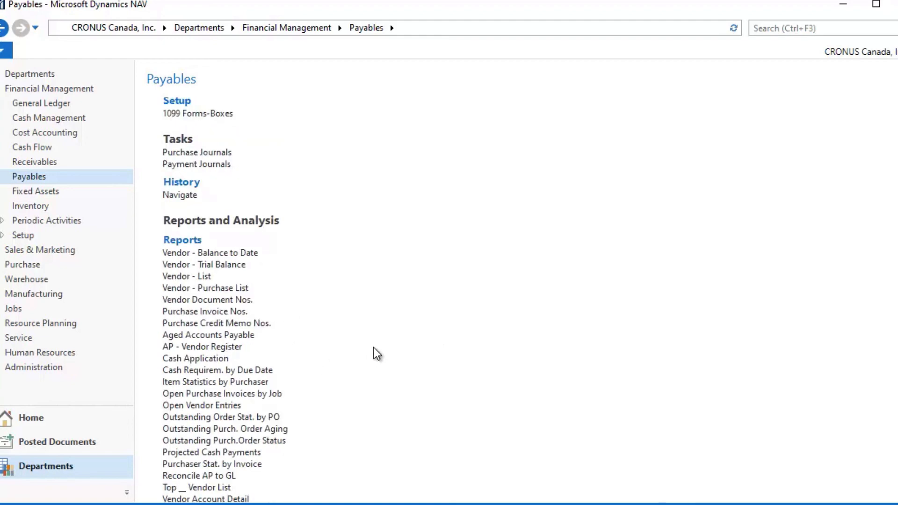
{"action": "scroll", "coordinate": [374, 347], "scroll_direction": "down", "scroll_amount": 6}
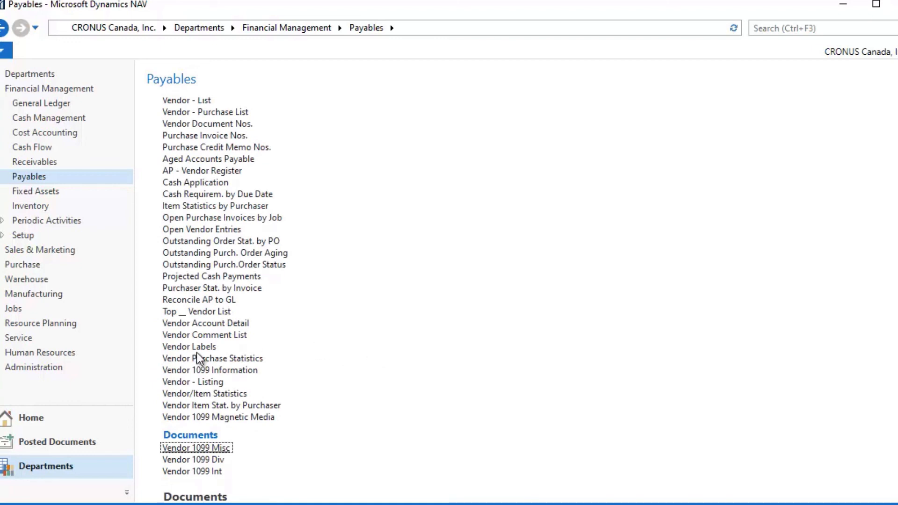
{"action": "left_click", "coordinate": [205, 304]}
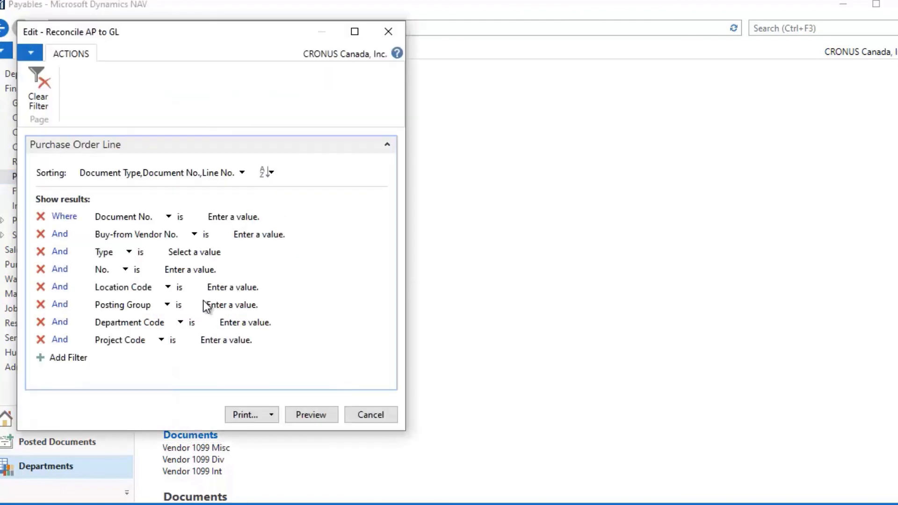
{"action": "left_click", "coordinate": [311, 411]}
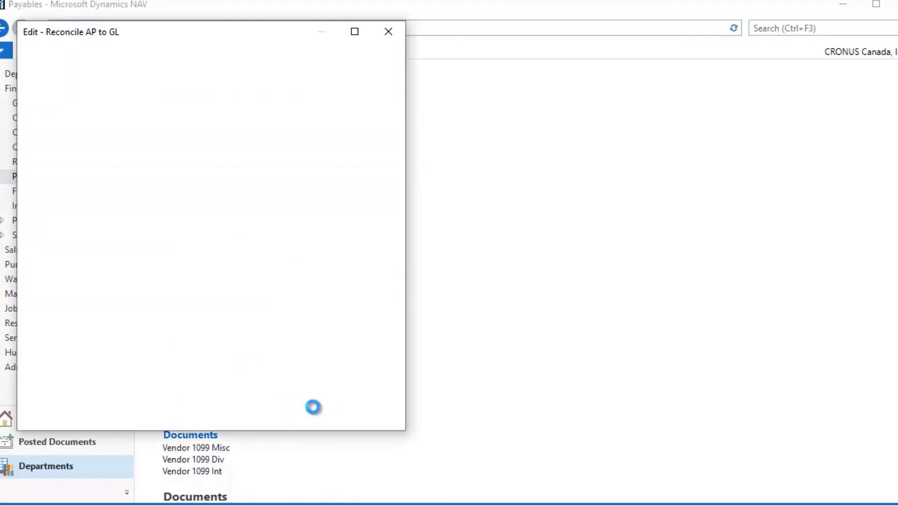